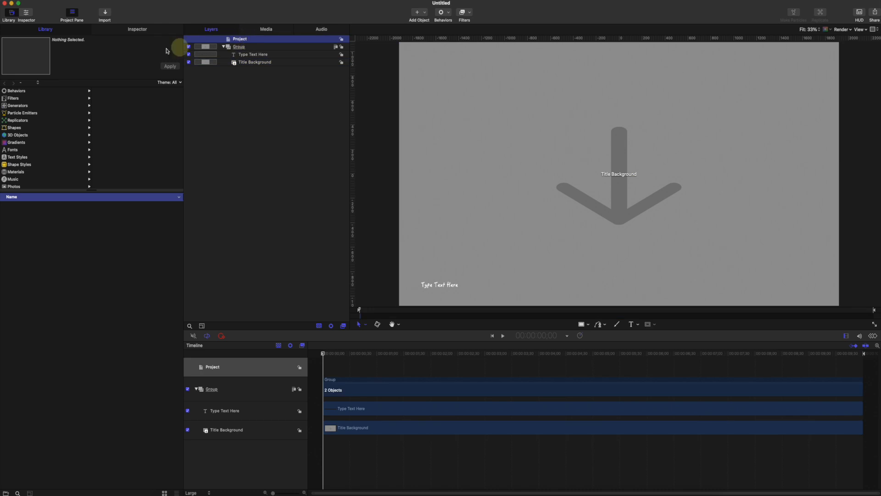
pyautogui.click(140, 30)
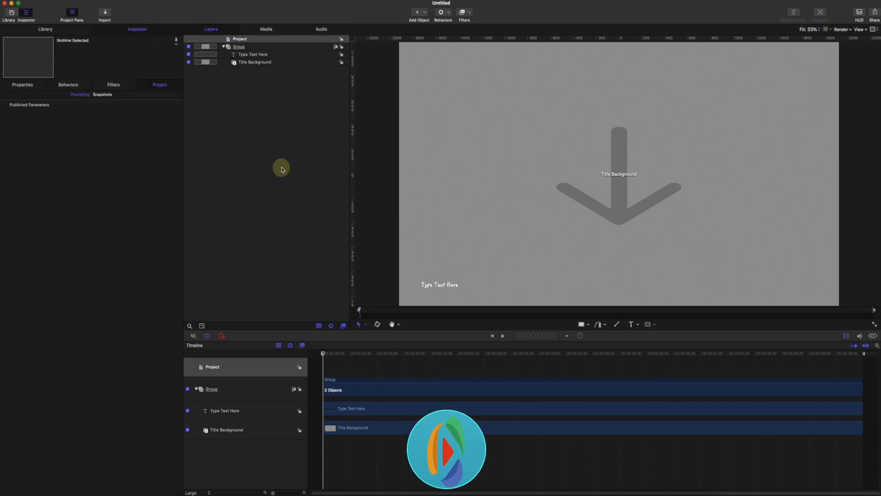
pyautogui.click(68, 30)
pyautogui.click(139, 30)
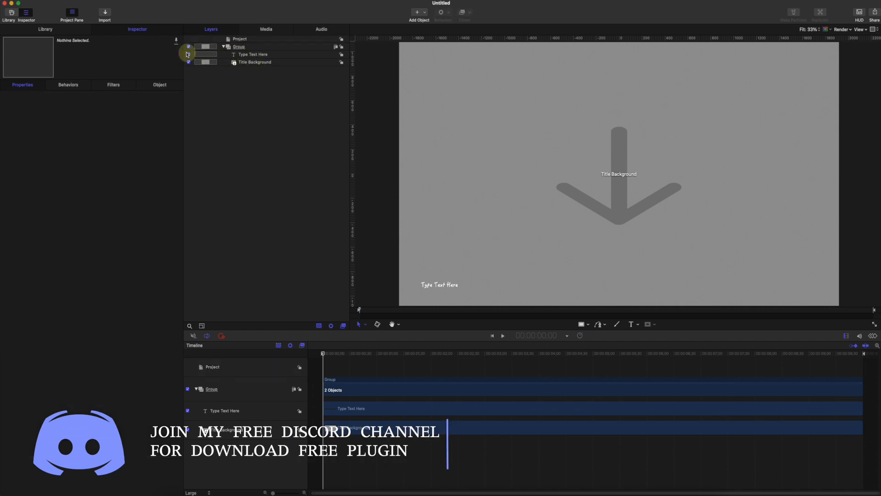
# Hide and collapse the existing title group, and add a new group named BG.
pyautogui.click(188, 47)
pyautogui.click(223, 47)
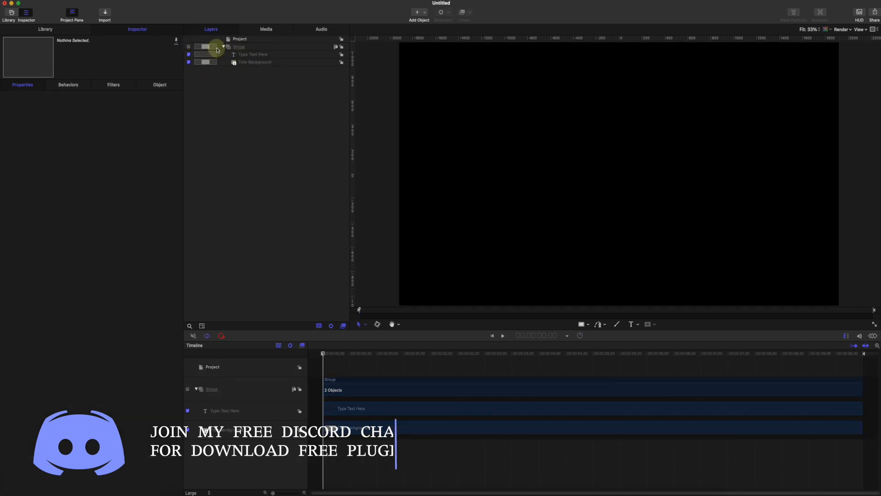
pyautogui.rightClick(269, 123)
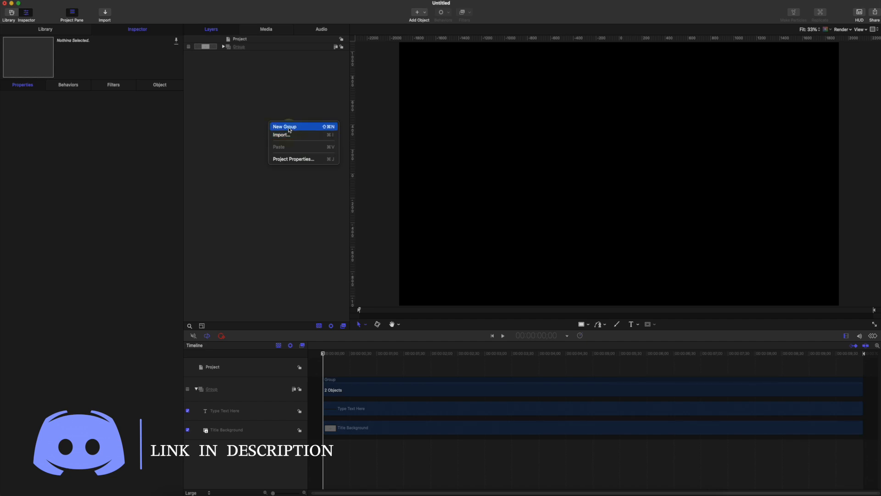
pyautogui.click(289, 128)
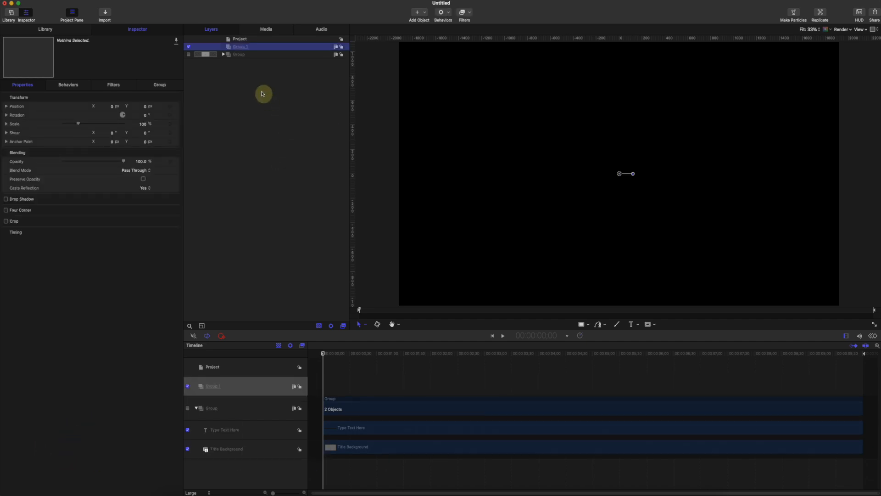
pyautogui.doubleClick(246, 48)
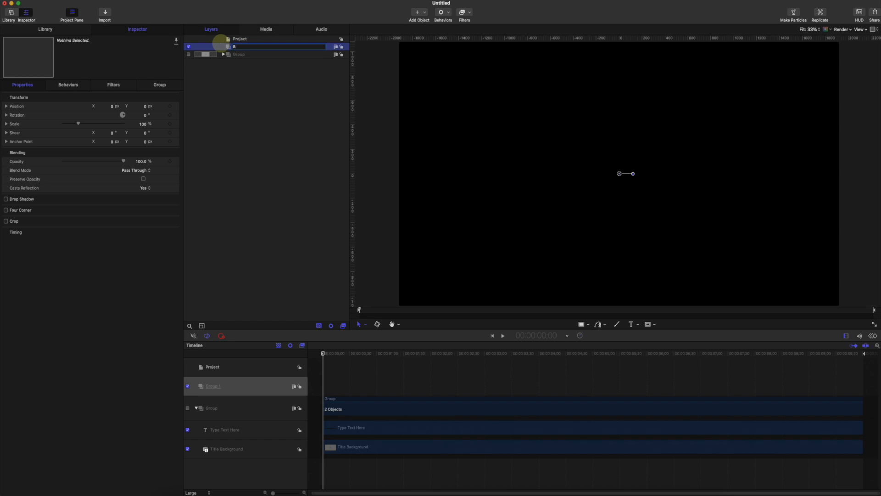
pyautogui.press('Return')
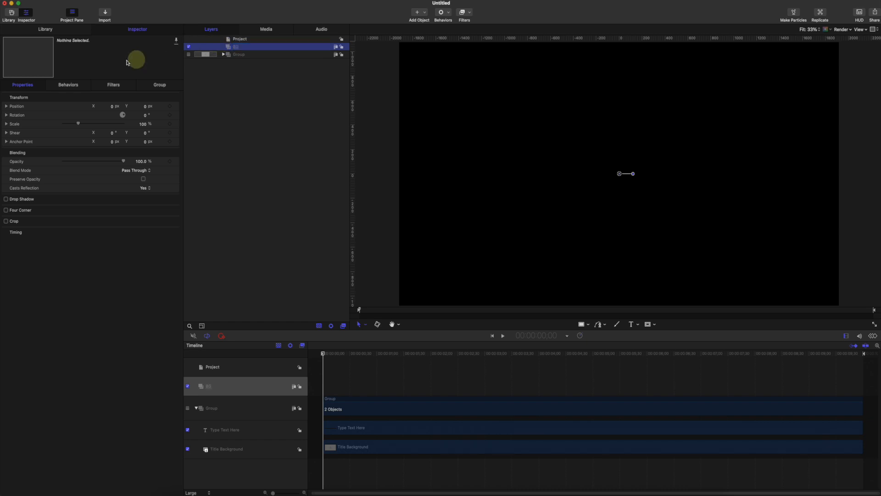
# Add a Gradient generator from the library to the BG group.
pyautogui.click(48, 30)
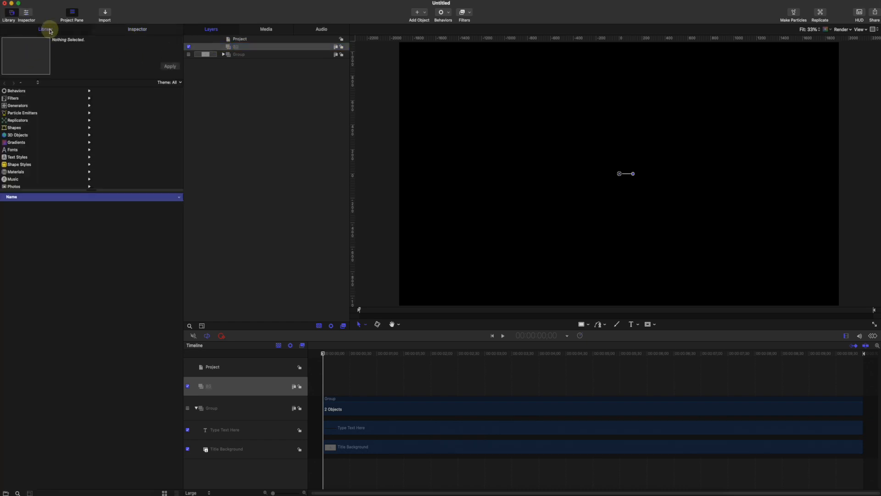
pyautogui.click(19, 106)
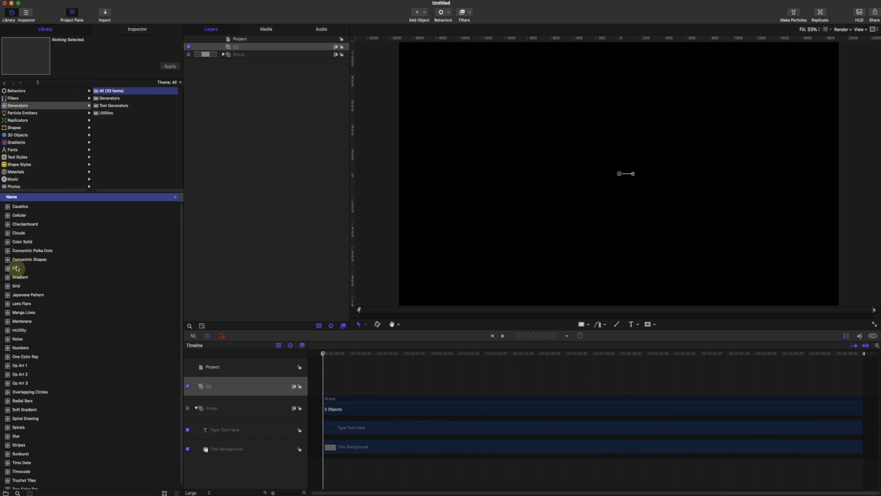
pyautogui.moveTo(16, 277); pyautogui.dragTo(242, 50)
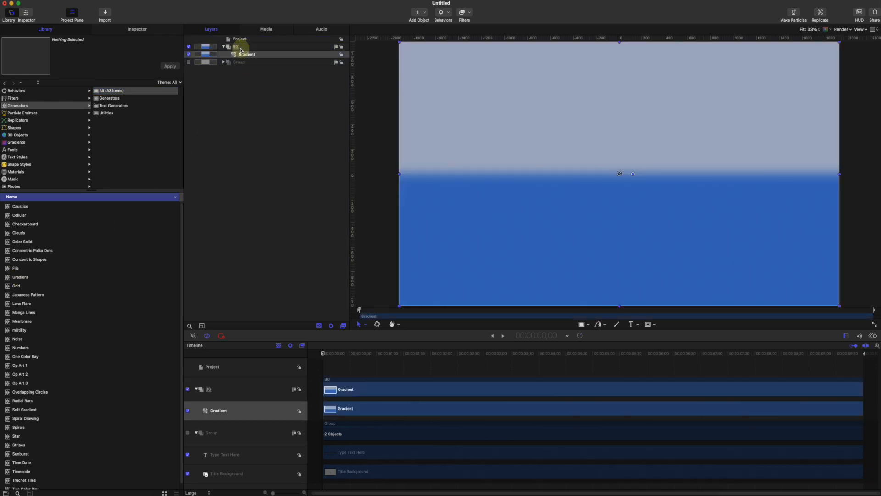
# Set the color at the end of the generator's gradient to a dark navy blue.
pyautogui.click(137, 31)
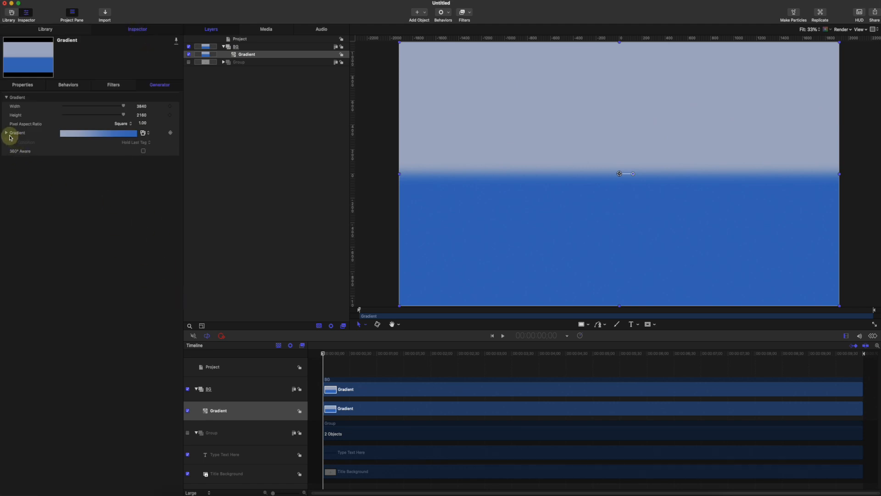
pyautogui.click(7, 134)
pyautogui.click(167, 166)
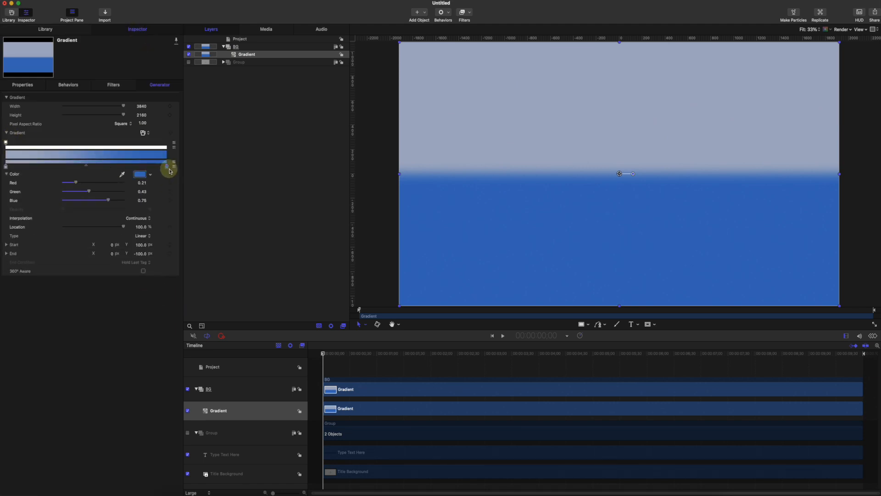
pyautogui.moveTo(140, 174); pyautogui.dragTo(196, 227)
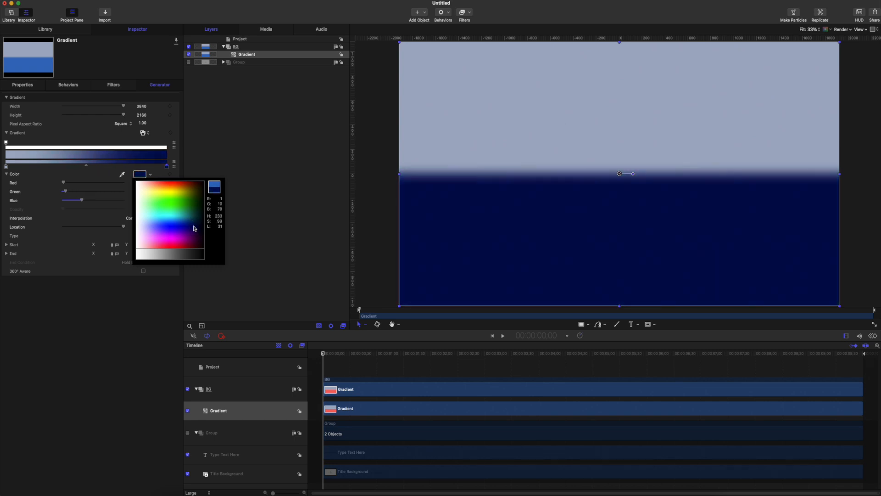
# Set the gradient's start color to dark blue, about R 0, G 28, B 94, after trying dark purple and yellow.
pyautogui.click(19, 161)
pyautogui.click(6, 167)
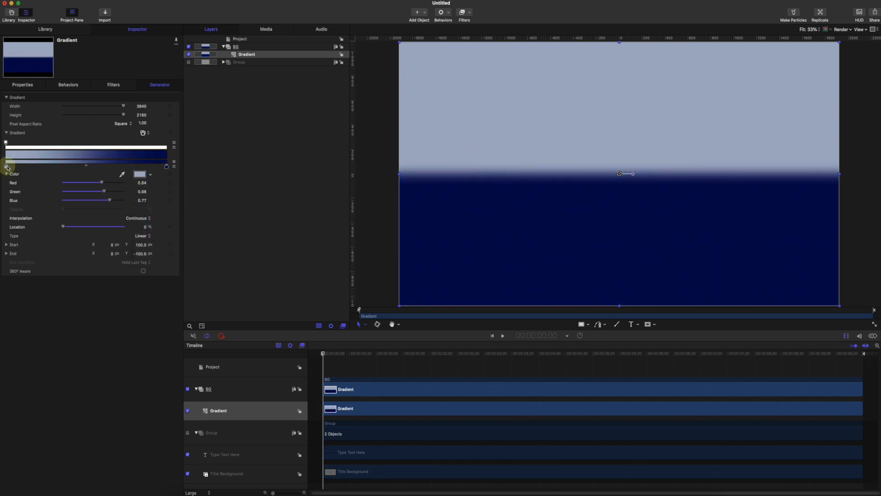
pyautogui.moveTo(152, 176); pyautogui.dragTo(186, 230)
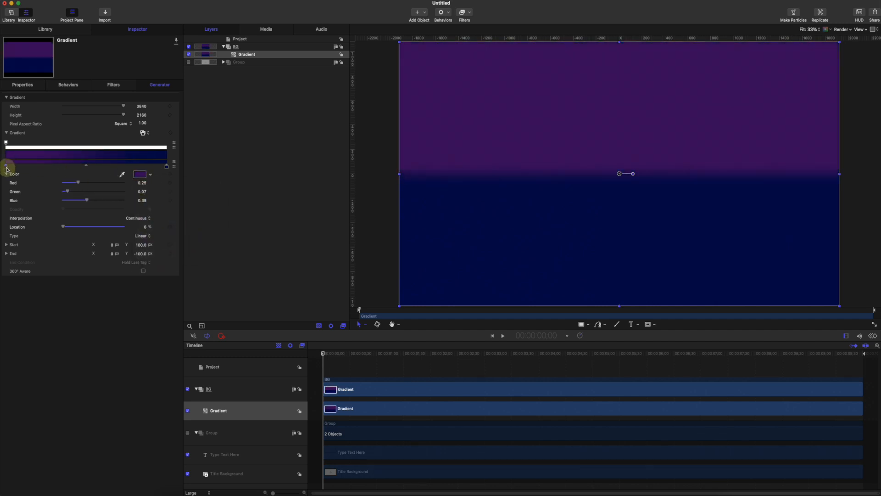
pyautogui.click(151, 174)
pyautogui.click(173, 195)
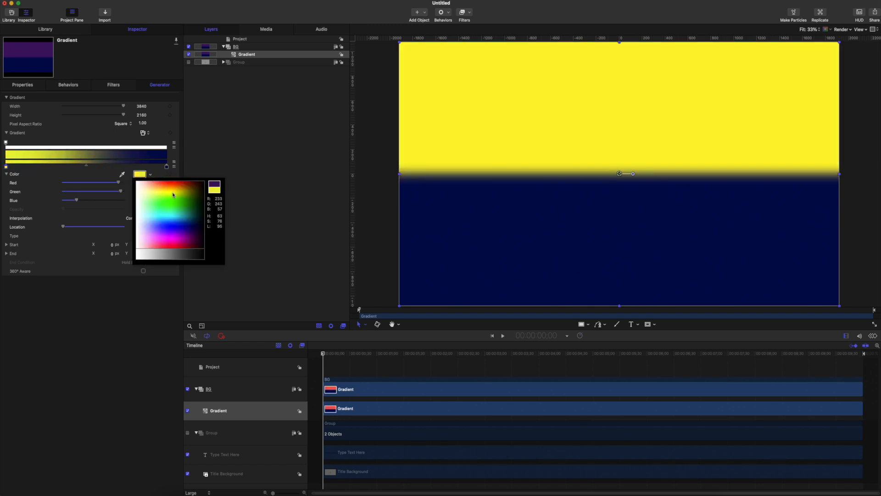
pyautogui.moveTo(173, 195); pyautogui.dragTo(193, 226)
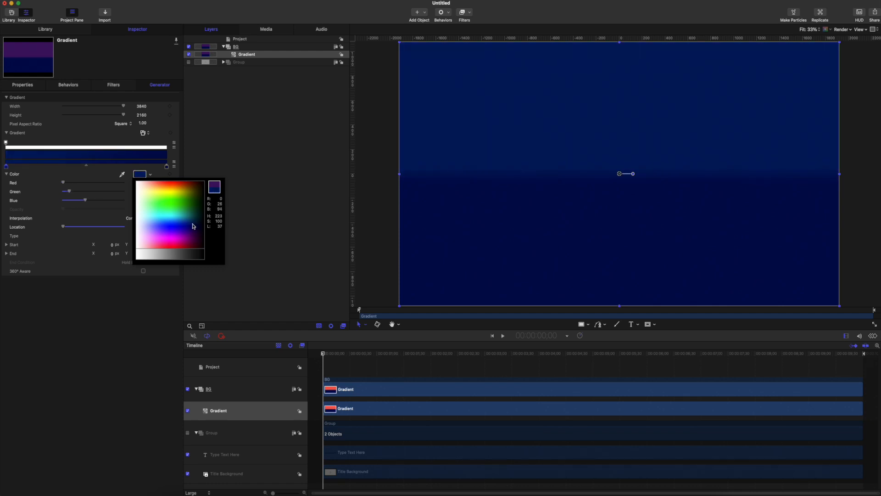
pyautogui.click(679, 15)
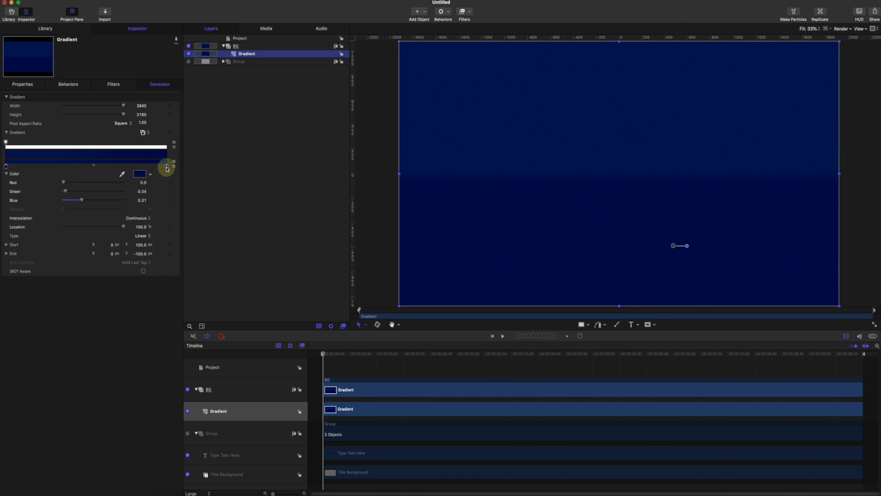
# Add a color stop at about 56.6% of the gradient and set it to dark indigo, Red 0.04, Green 0.04, Blue 0.32.
pyautogui.click(95, 165)
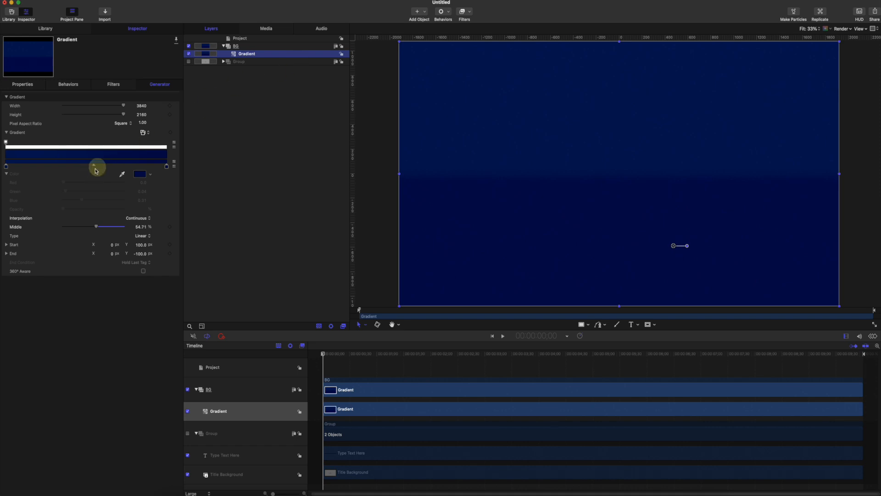
pyautogui.click(97, 164)
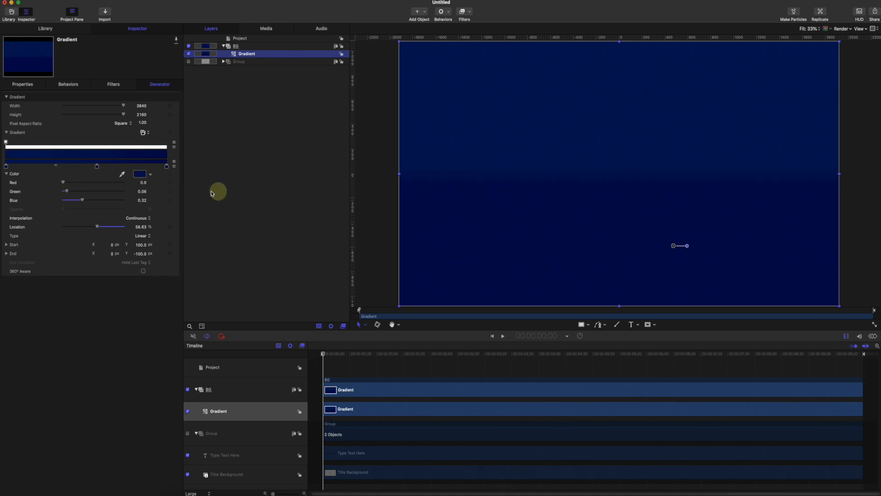
pyautogui.click(143, 174)
pyautogui.moveTo(165, 198); pyautogui.dragTo(192, 235)
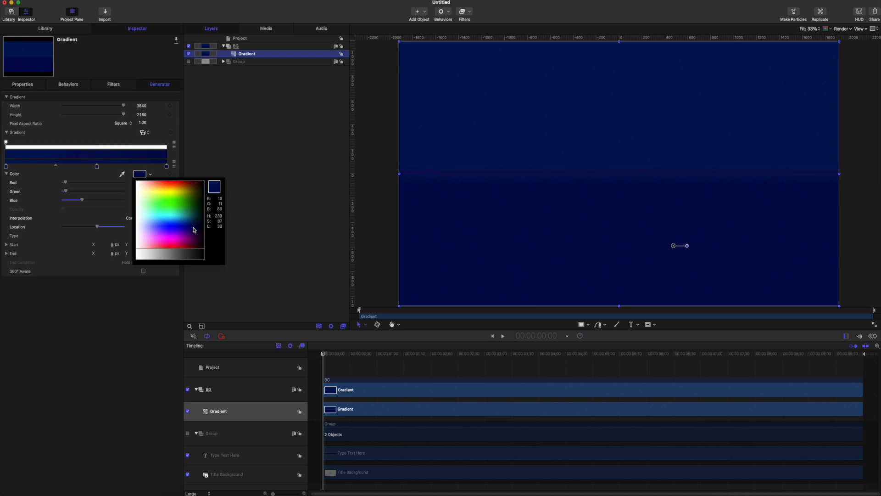
pyautogui.click(194, 229)
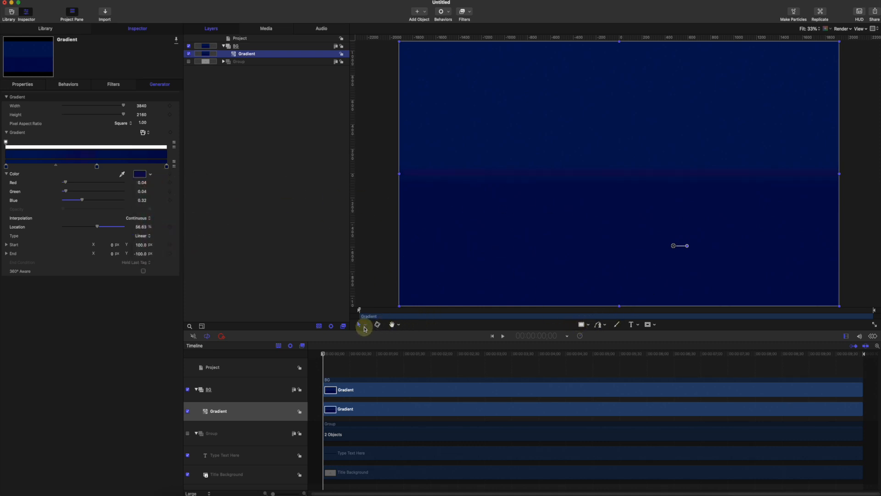
# Use Adjust Item to angle the gradient diagonally, from about X -446, Y 162 to X 69, Y -235 px.
pyautogui.click(365, 325)
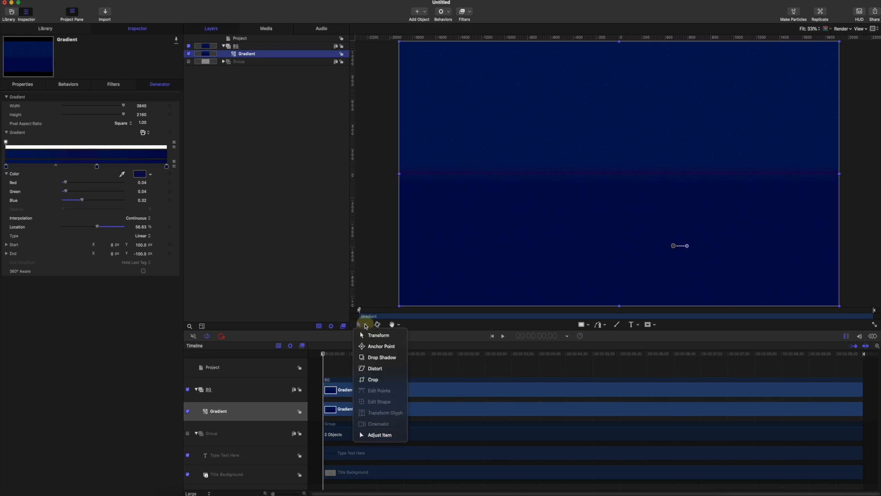
pyautogui.click(385, 434)
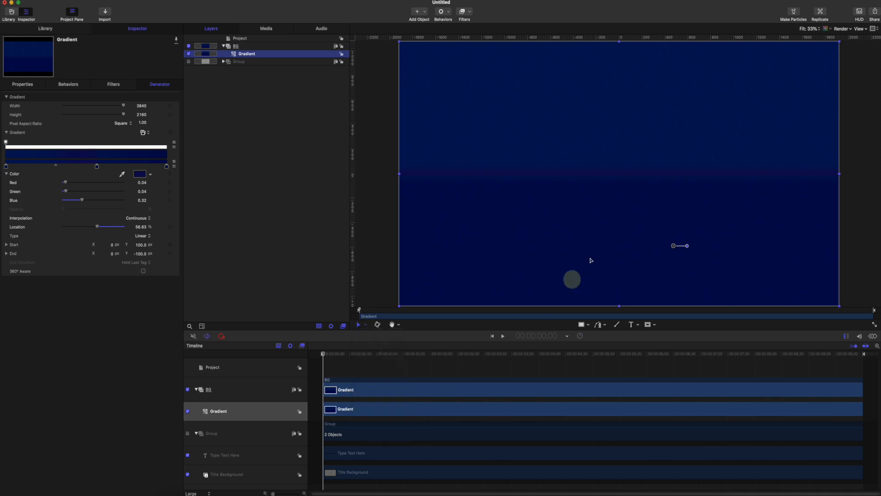
pyautogui.moveTo(619, 189); pyautogui.dragTo(678, 214)
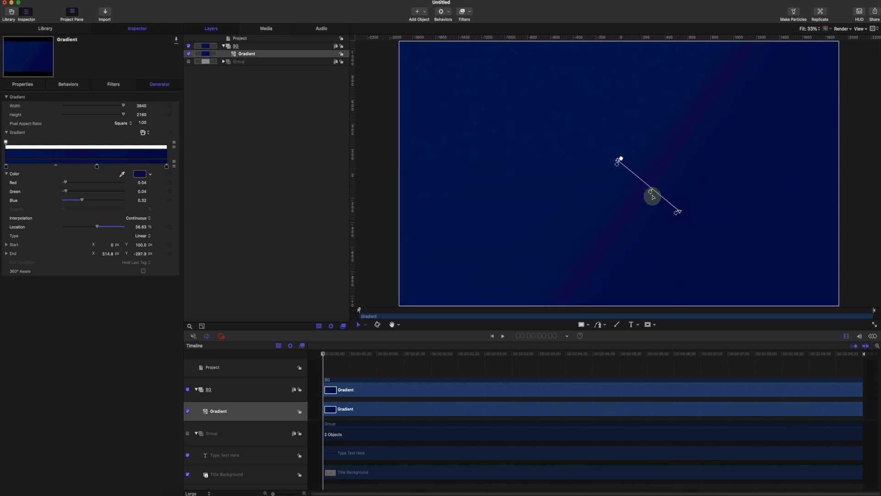
pyautogui.moveTo(617, 163); pyautogui.dragTo(564, 154)
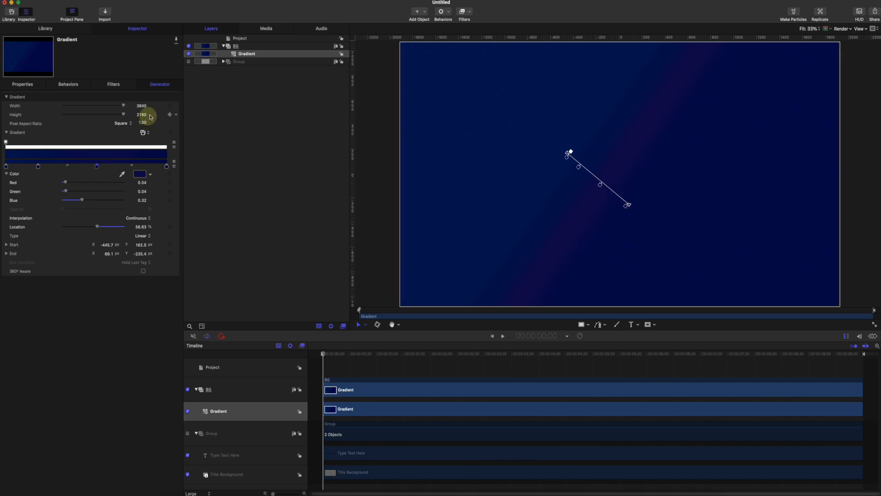
# Reposition the gradient layer to about X 473, Y -576 px so that it covers the canvas.
pyautogui.click(22, 82)
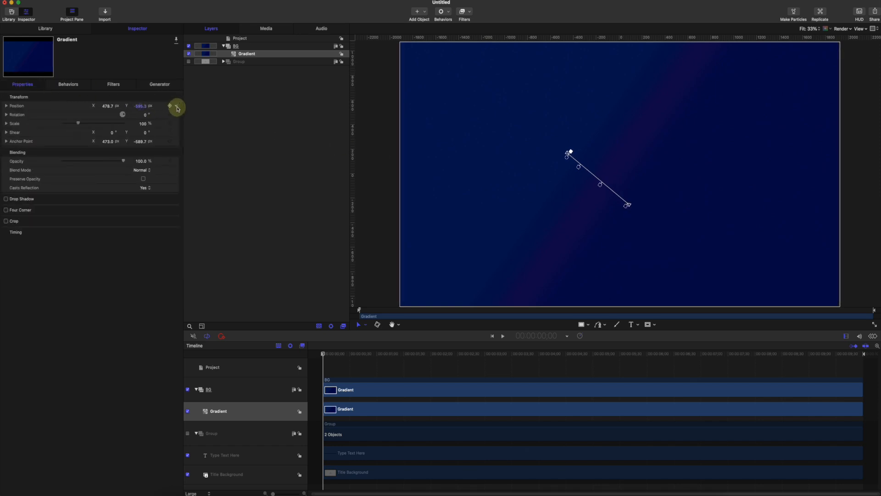
pyautogui.click(177, 106)
pyautogui.click(209, 112)
pyautogui.moveTo(524, 145); pyautogui.dragTo(578, 215)
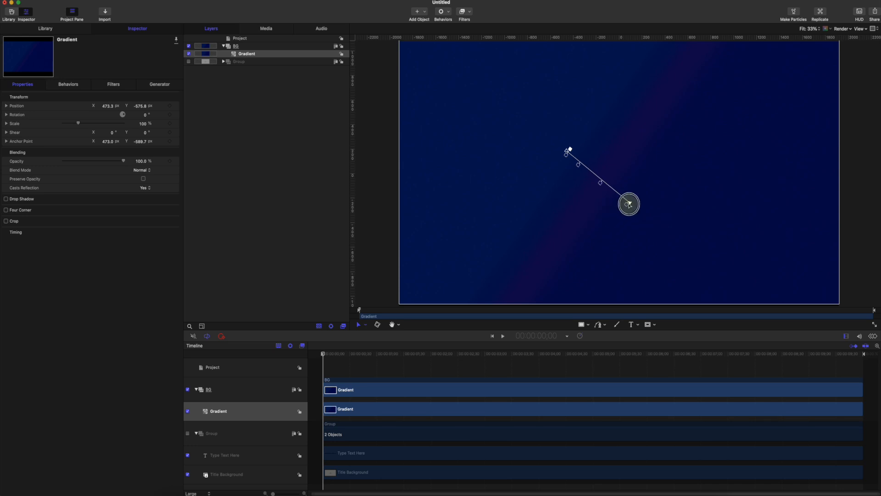
# Stretch the gradient from about X -1162, Y 502 to X 1582, Y -960 px, and switch back to the Transform tool.
pyautogui.moveTo(629, 203); pyautogui.dragTo(800, 291)
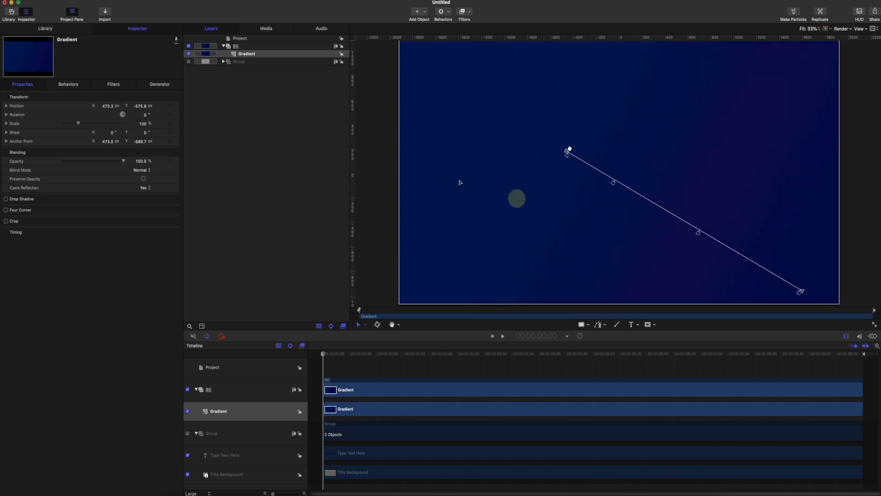
pyautogui.moveTo(568, 150); pyautogui.dragTo(484, 109)
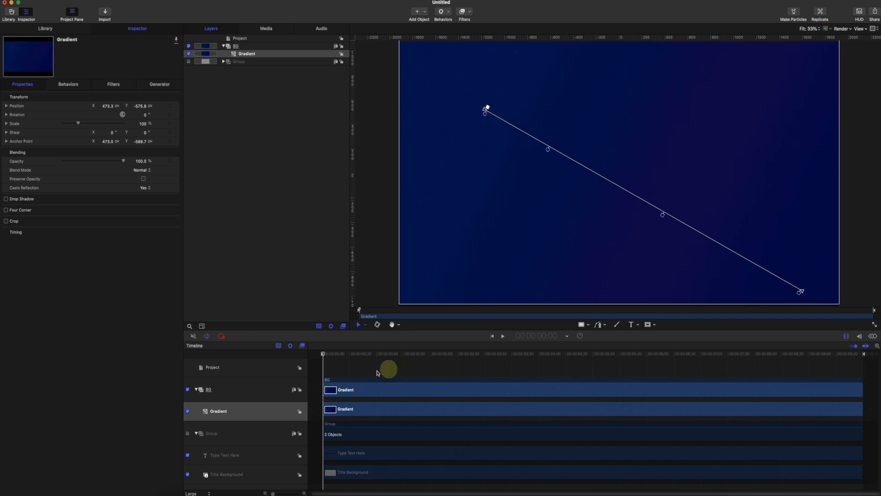
pyautogui.moveTo(324, 353); pyautogui.dragTo(475, 352)
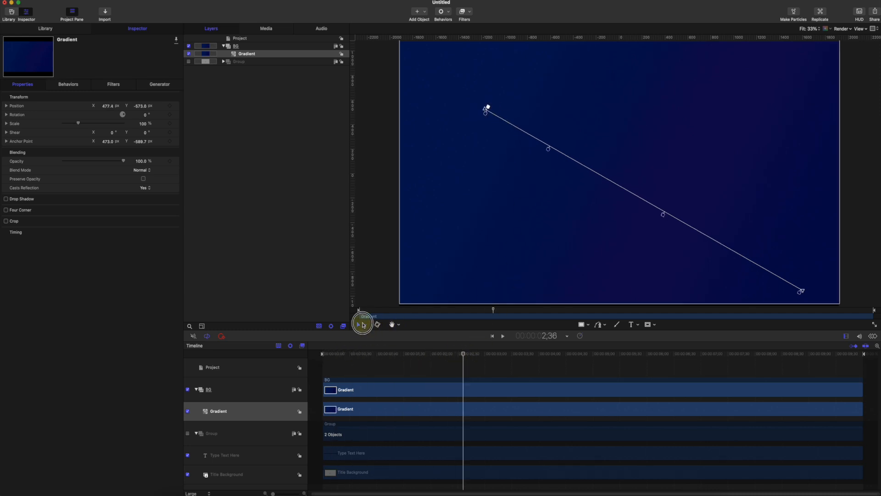
pyautogui.click(363, 323)
pyautogui.click(375, 335)
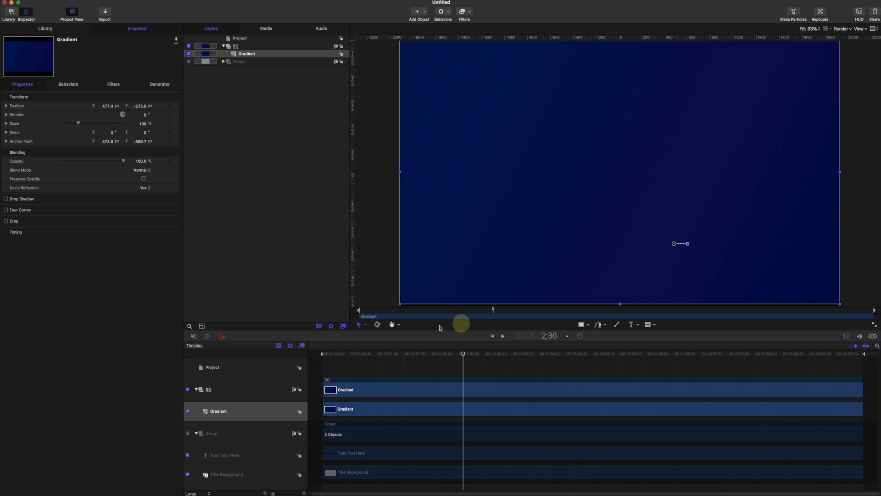
# Scrub the timeline to 00:00:01,31 and display the Gradient layer's generator settings.
pyautogui.click(346, 354)
pyautogui.moveTo(347, 358); pyautogui.dragTo(404, 354)
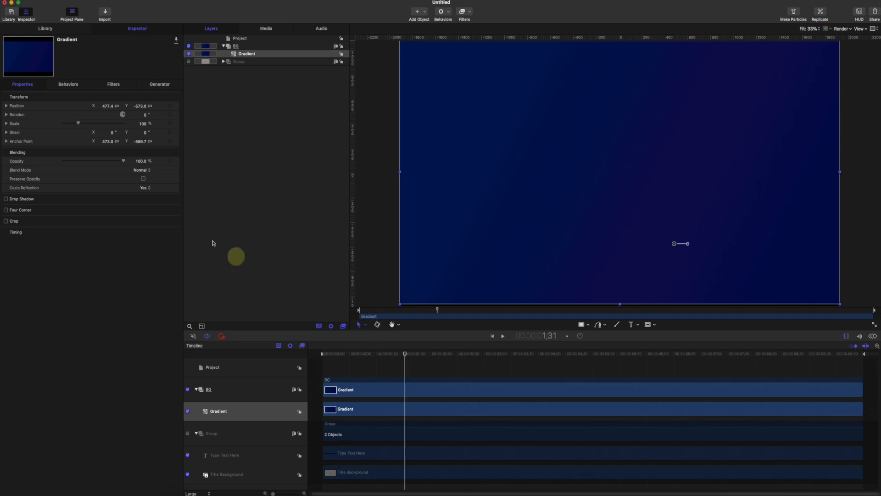
pyautogui.click(247, 54)
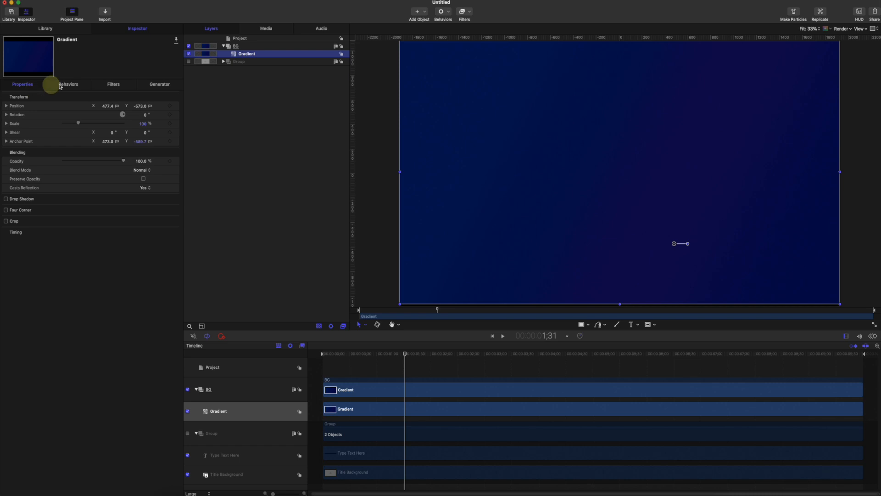
pyautogui.click(159, 84)
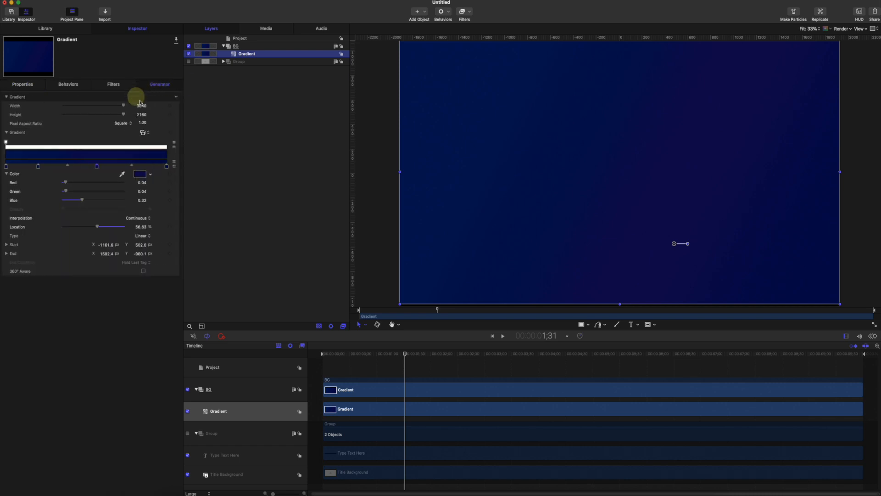
# Set the gradient's end color to teal with Red 0, Green 0.28, Blue 0.38, and return the playhead to the project start.
pyautogui.click(155, 174)
pyautogui.moveTo(154, 183); pyautogui.dragTo(193, 218)
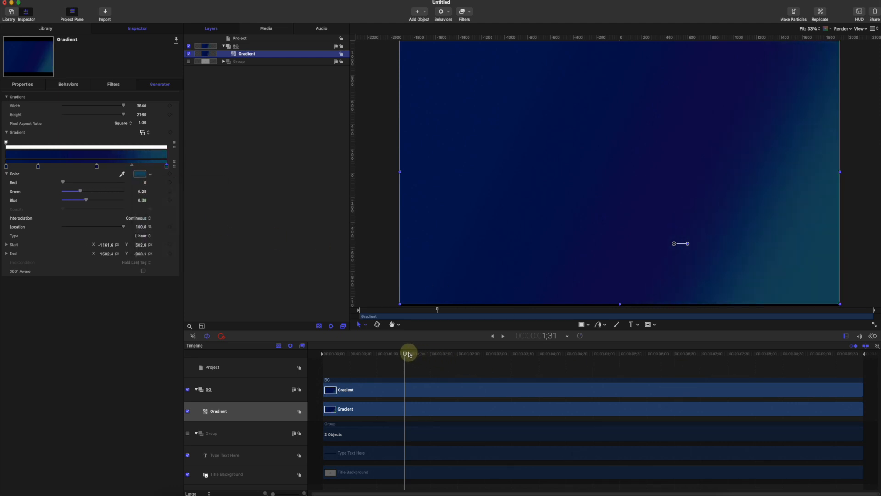
pyautogui.moveTo(409, 354); pyautogui.dragTo(322, 353)
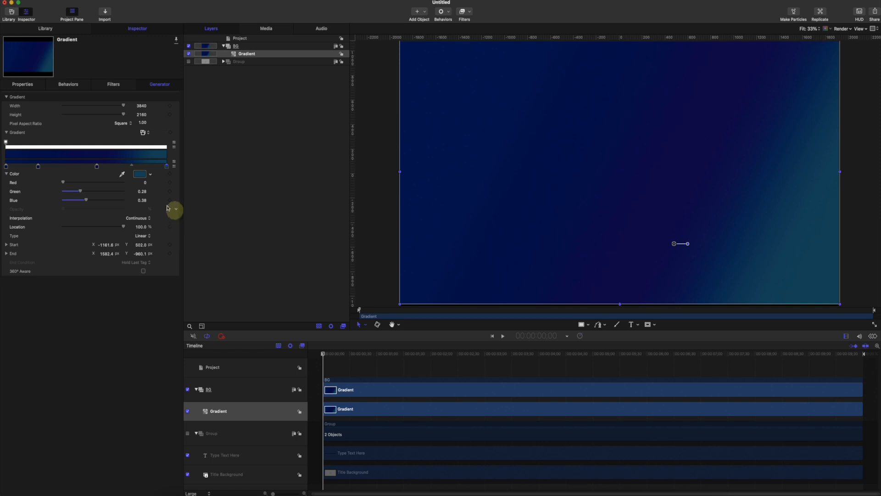
# Set the gradient's start color to purple with Red 0.1, Green 0.06 and Blue 0.37.
pyautogui.click(6, 167)
pyautogui.click(140, 174)
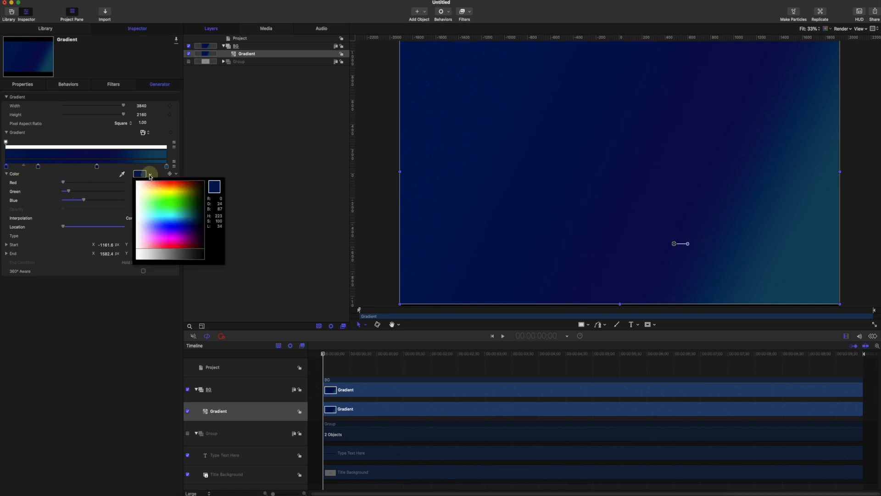
pyautogui.moveTo(167, 192); pyautogui.dragTo(191, 232)
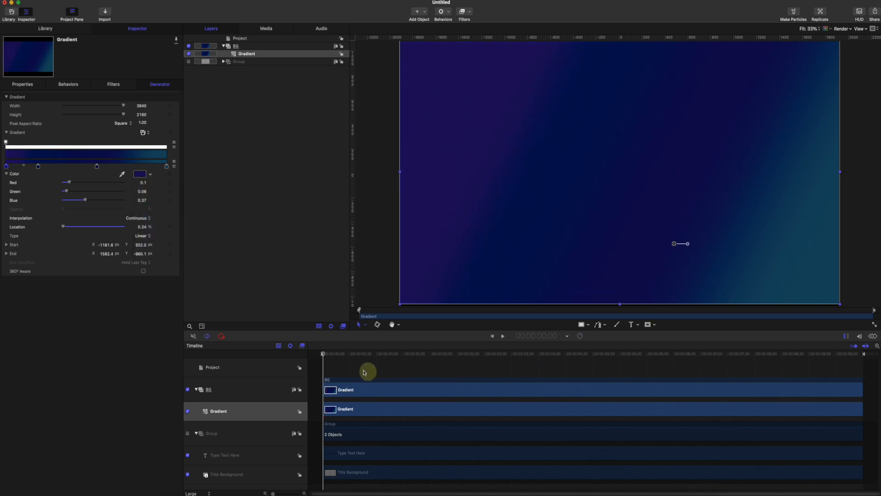
# Reduce the timeline track height from Large to Mini and scrub the playhead to 00:00:01,26.
pyautogui.moveTo(343, 354); pyautogui.dragTo(617, 345)
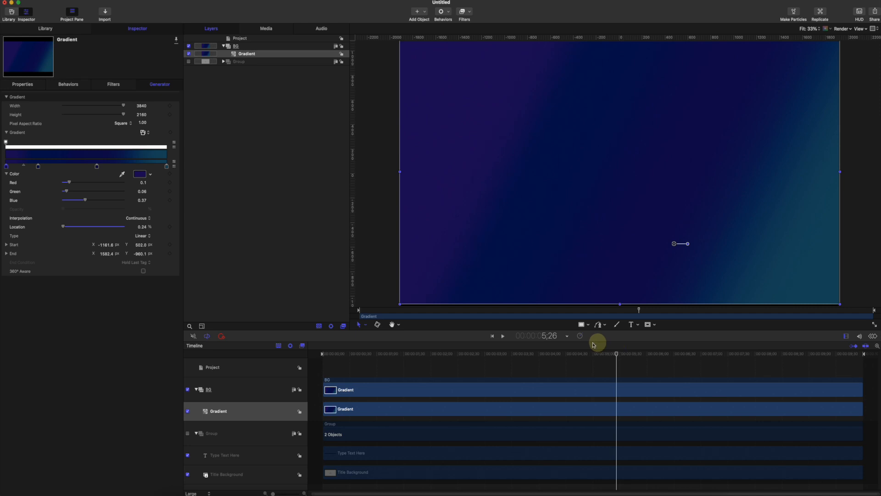
pyautogui.click(203, 493)
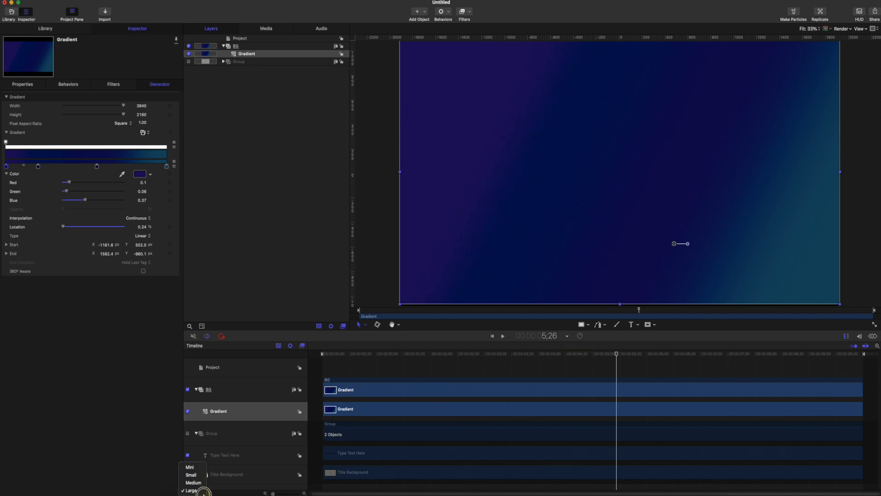
pyautogui.click(195, 467)
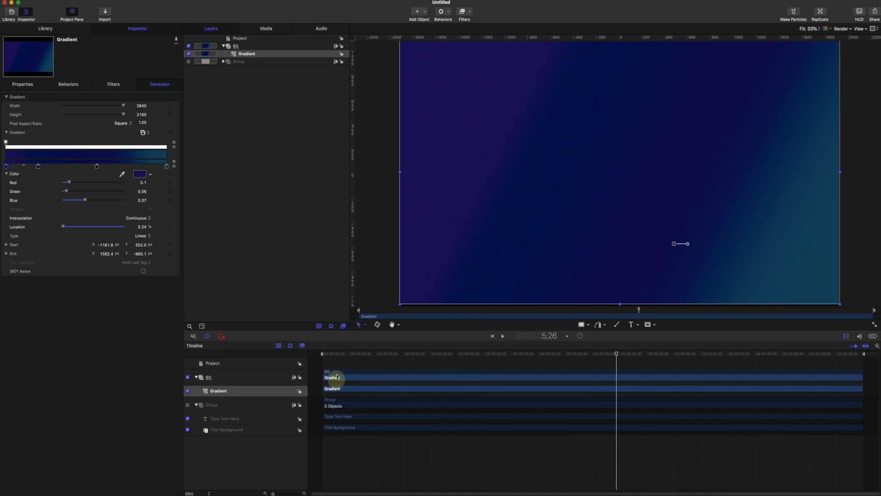
pyautogui.moveTo(334, 351); pyautogui.dragTo(400, 351)
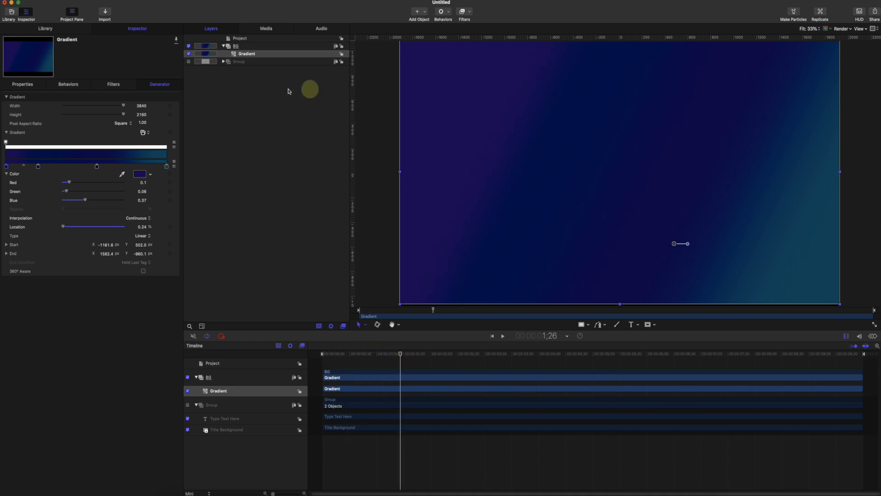
# Deselect the Gradient layer, collapse the BG group and create a new group above it.
pyautogui.click(309, 89)
pyautogui.click(223, 46)
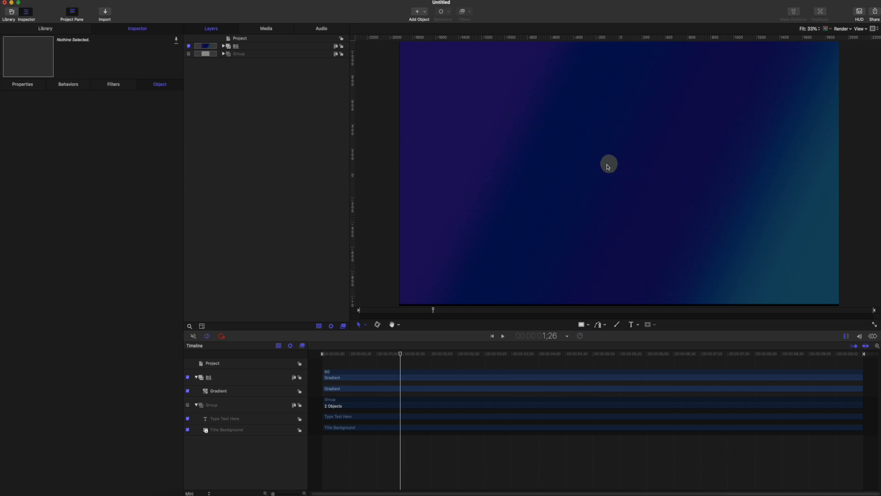
pyautogui.rightClick(328, 114)
pyautogui.click(348, 117)
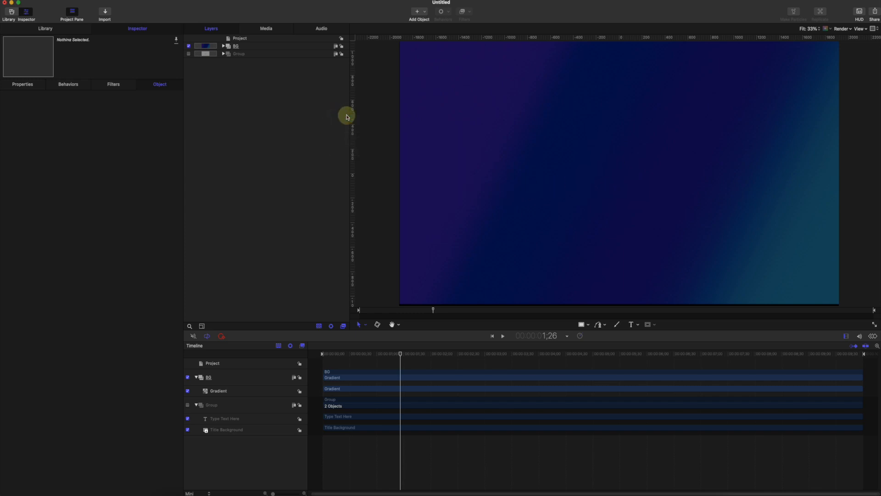
# Add a Clouds generator to the new group and rename the group as cloud.
pyautogui.click(418, 13)
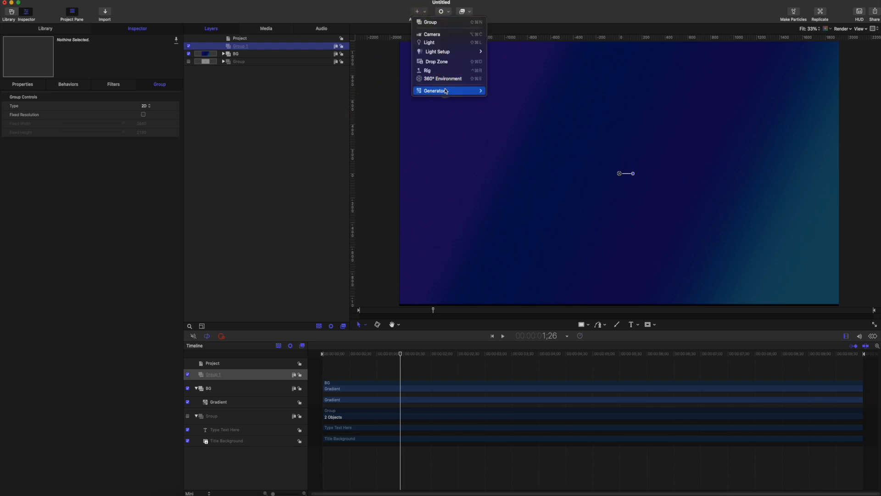
pyautogui.moveTo(445, 91)
pyautogui.moveTo(513, 93)
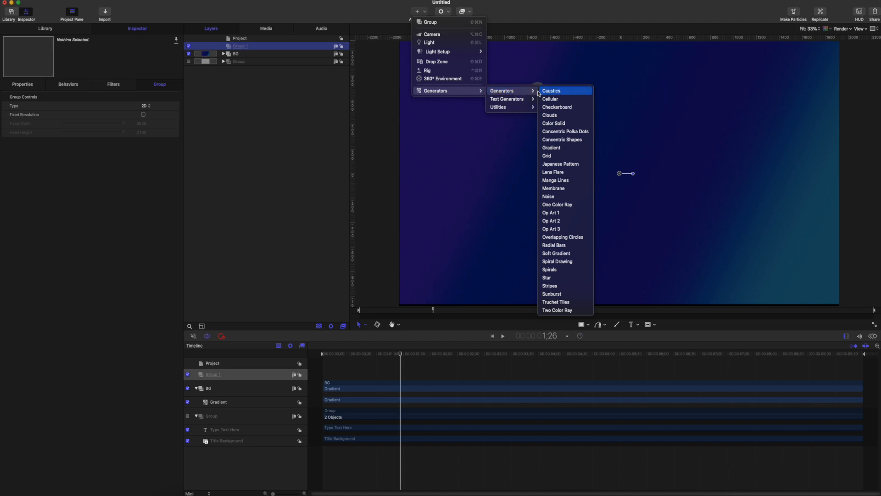
pyautogui.click(557, 116)
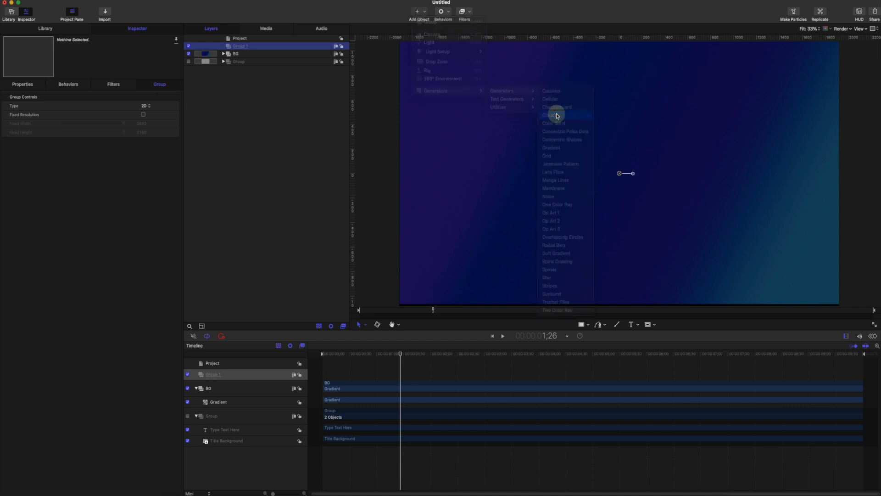
pyautogui.click(242, 47)
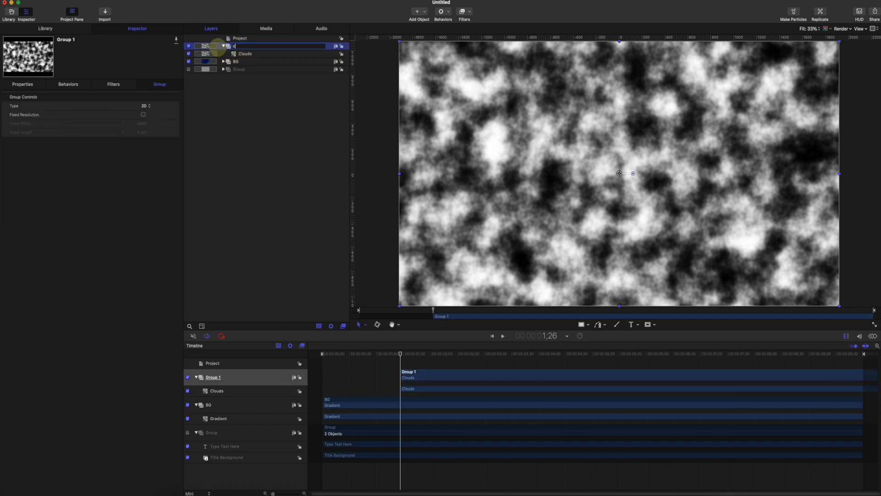
pyautogui.press('Return')
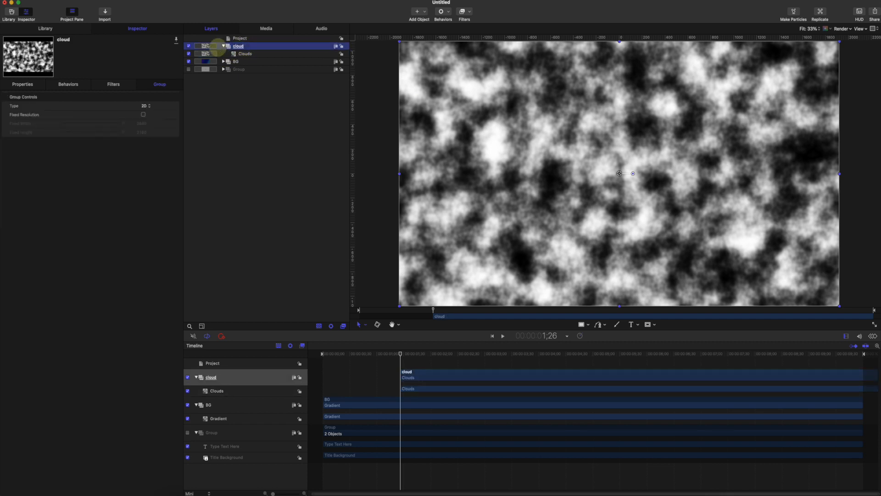
# Extend the Clouds layer's in point back to the project start and place the playhead at frame 3.
pyautogui.click(244, 55)
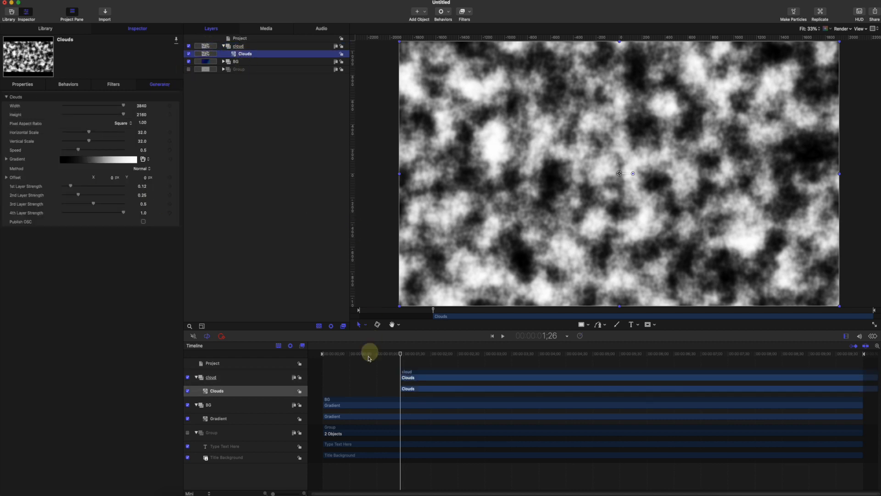
pyautogui.moveTo(356, 354); pyautogui.dragTo(326, 354)
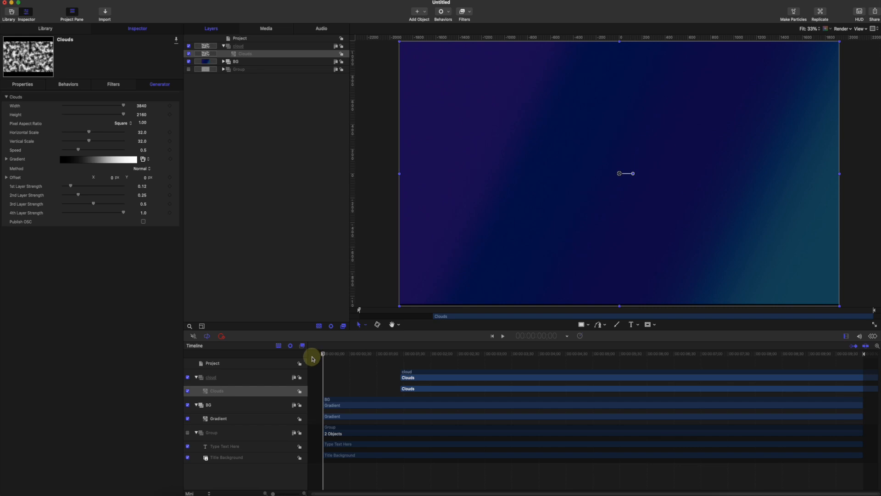
pyautogui.press('i')
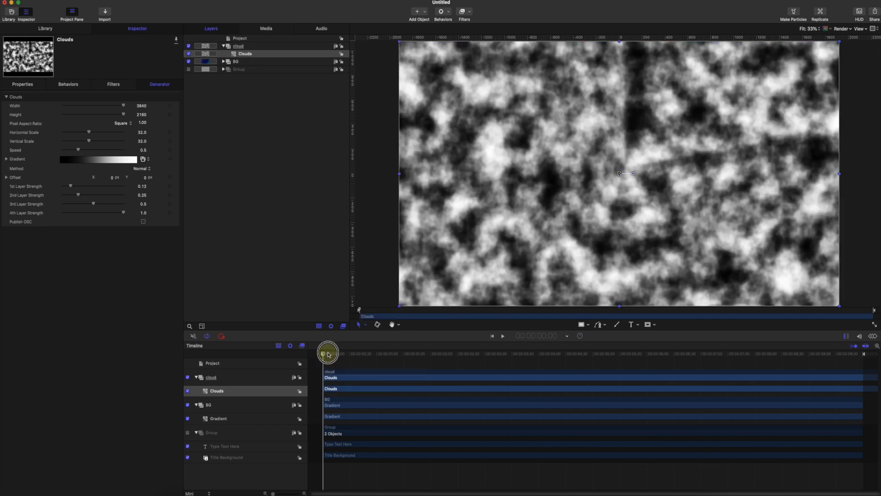
pyautogui.moveTo(329, 355)
pyautogui.mouseDown()
pyautogui.moveTo(348, 353)
pyautogui.moveTo(325, 354)
pyautogui.mouseUp()
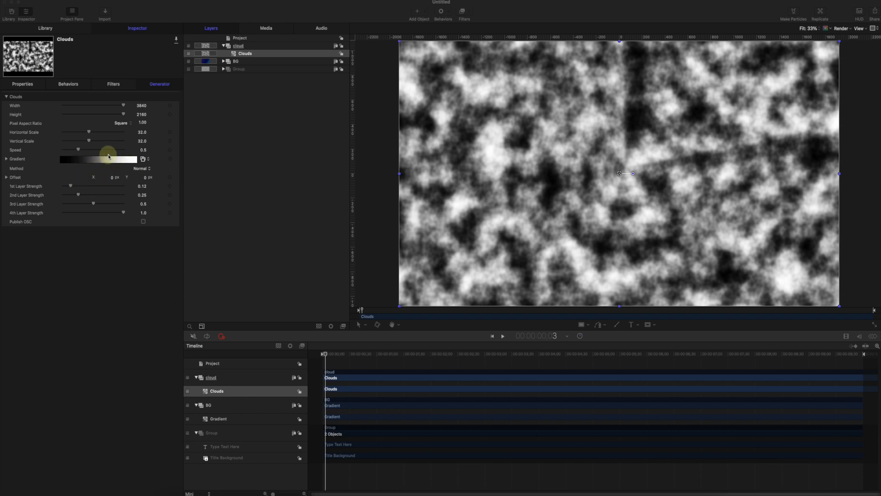
# Set the Clouds generator's Horizontal Scale to 64 and its 1st, 2nd and 3rd Layer Strength to 1.0.
pyautogui.moveTo(90, 134); pyautogui.dragTo(141, 133)
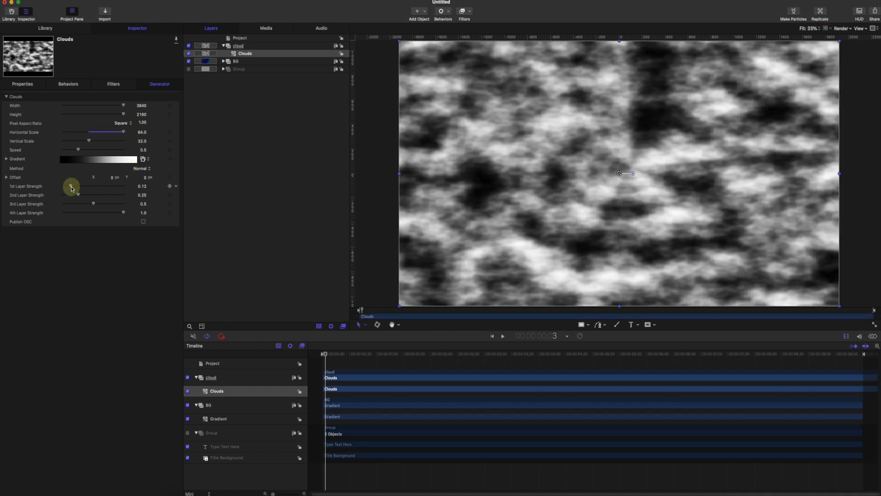
pyautogui.moveTo(76, 187); pyautogui.dragTo(139, 187)
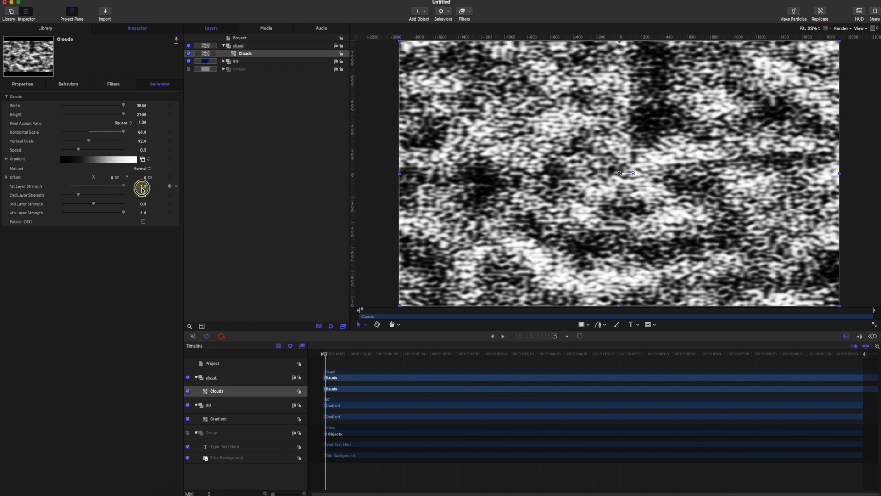
pyautogui.moveTo(78, 195); pyautogui.dragTo(152, 205)
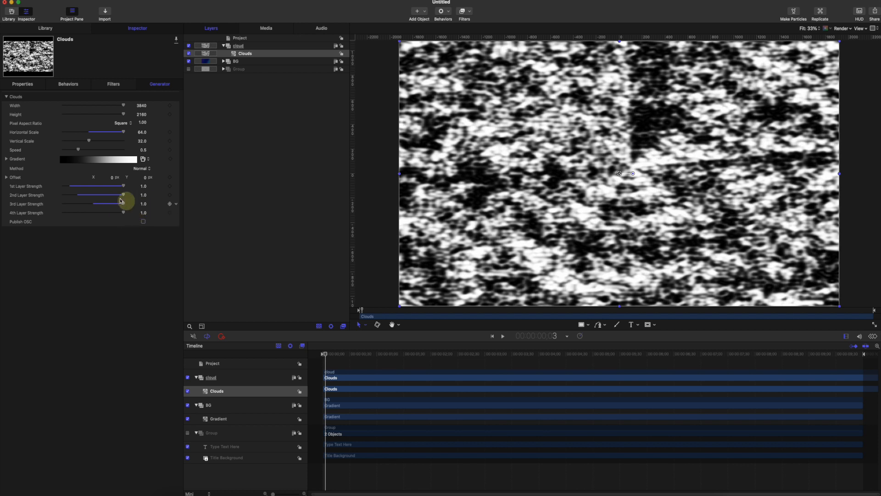
# Expand the Clouds gradient settings and scrub the timeline to 00:00:06,15 to preview the cloud motion.
pyautogui.click(6, 159)
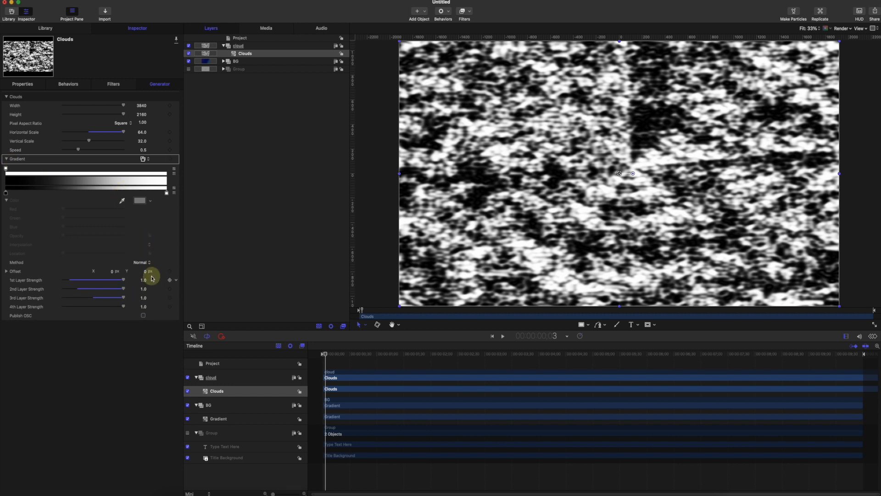
pyautogui.moveTo(342, 351); pyautogui.dragTo(668, 353)
pyautogui.moveTo(591, 352); pyautogui.dragTo(661, 364)
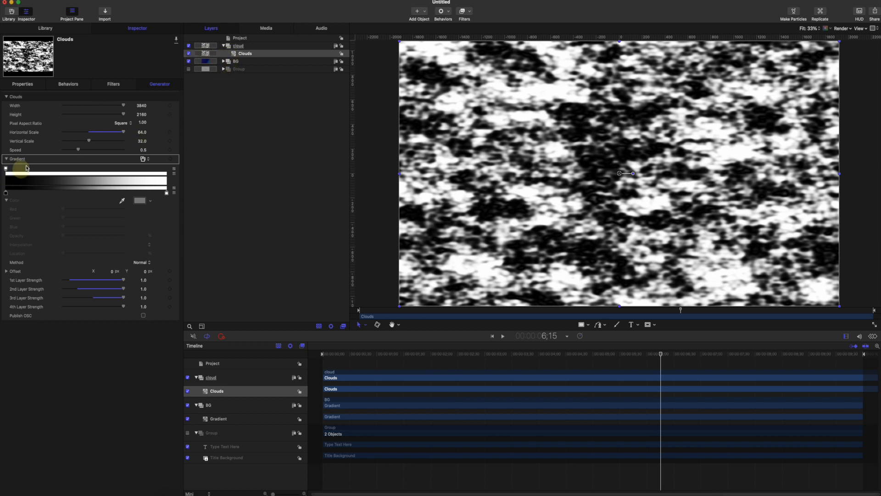
# Apply a Pixellate filter to the Clouds layer.
pyautogui.click(262, 130)
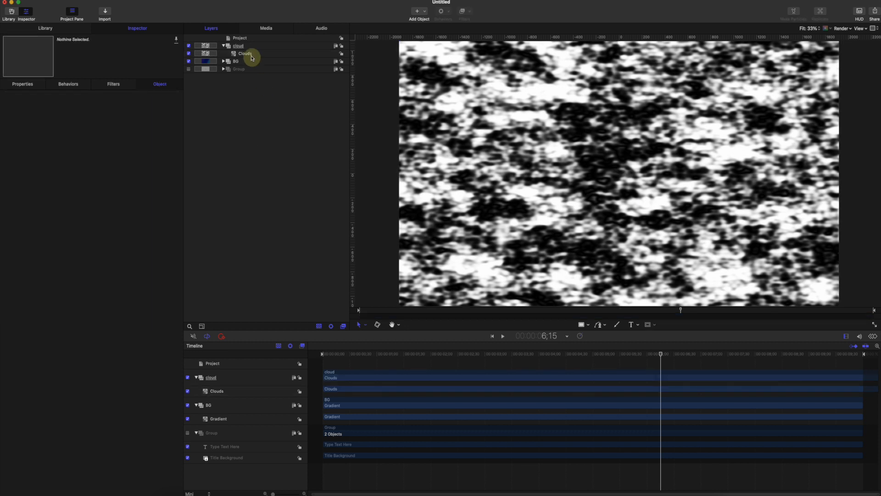
pyautogui.click(250, 54)
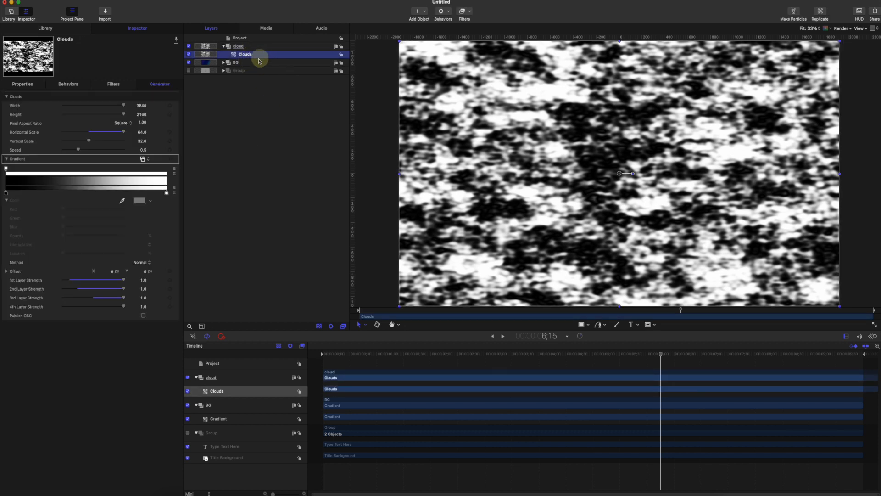
pyautogui.click(472, 13)
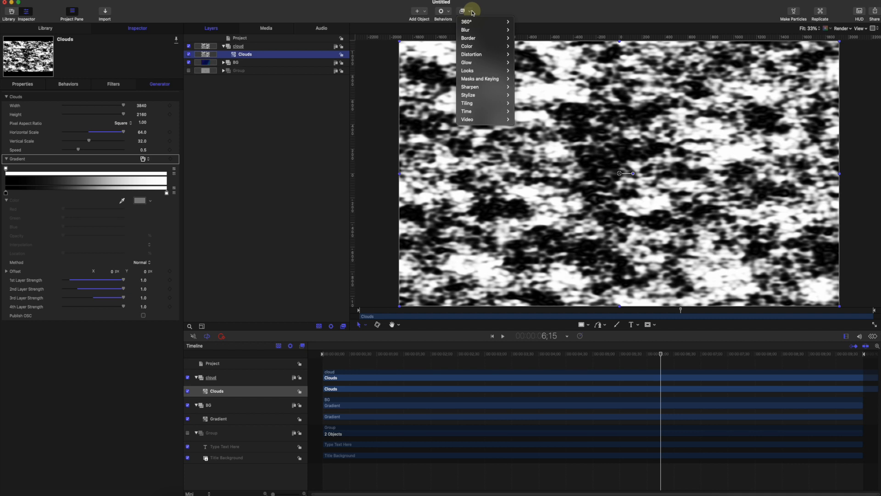
pyautogui.moveTo(486, 95)
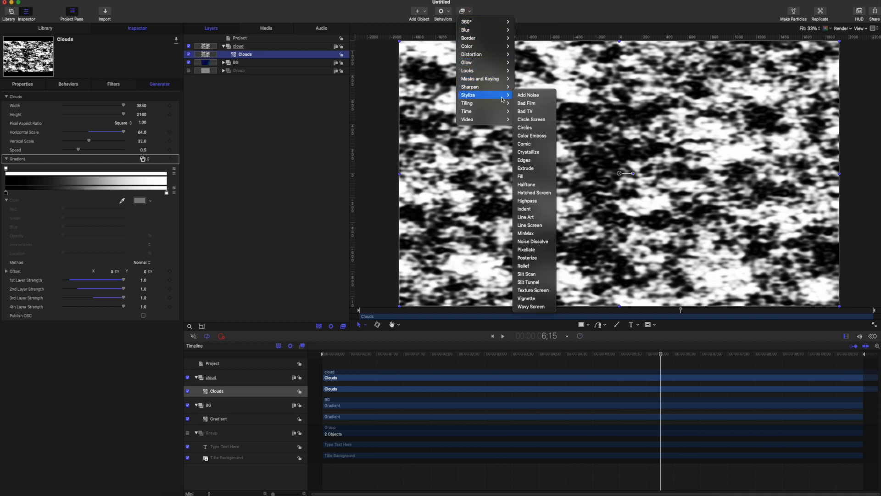
pyautogui.click(526, 249)
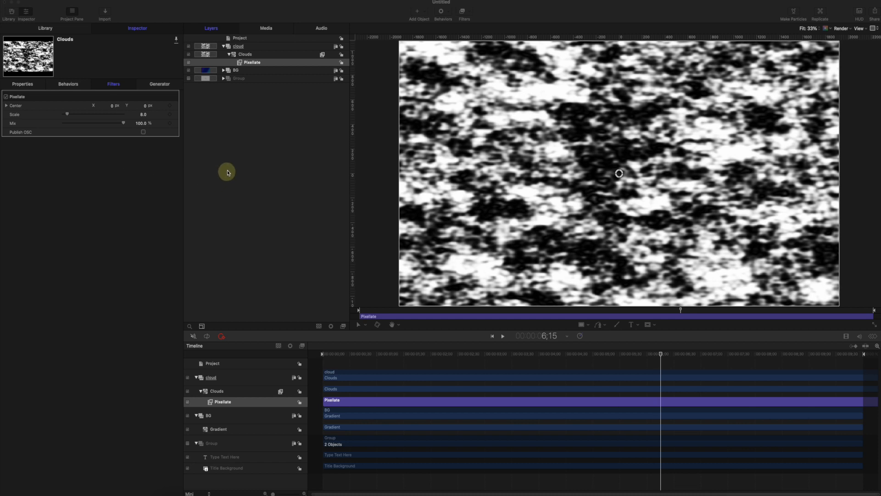
# Set the Pixellate filter's Scale to 35.
pyautogui.moveTo(63, 116); pyautogui.dragTo(80, 119)
pyautogui.click(143, 116)
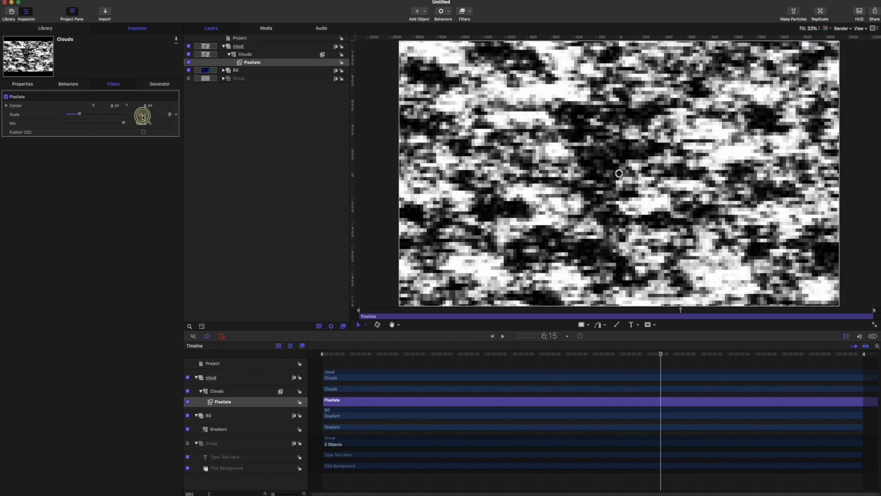
pyautogui.write('35')
pyautogui.press('Return')
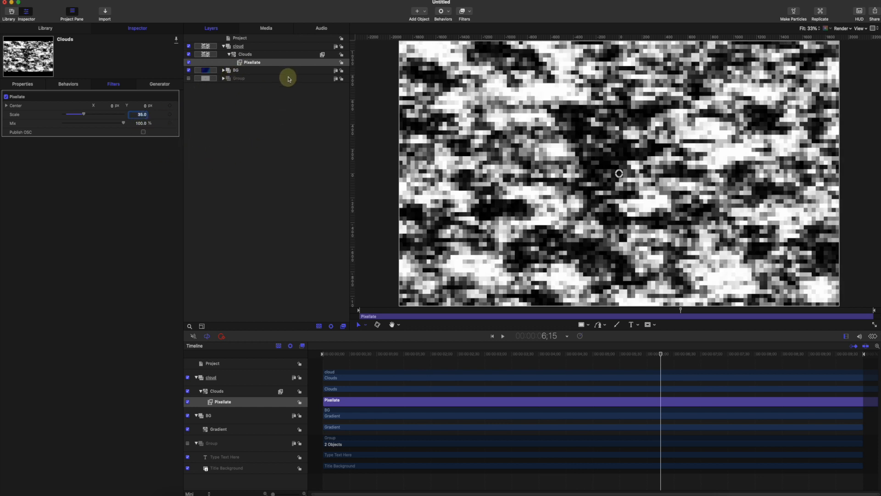
# Add a Levels filter to the Clouds layer.
pyautogui.click(248, 55)
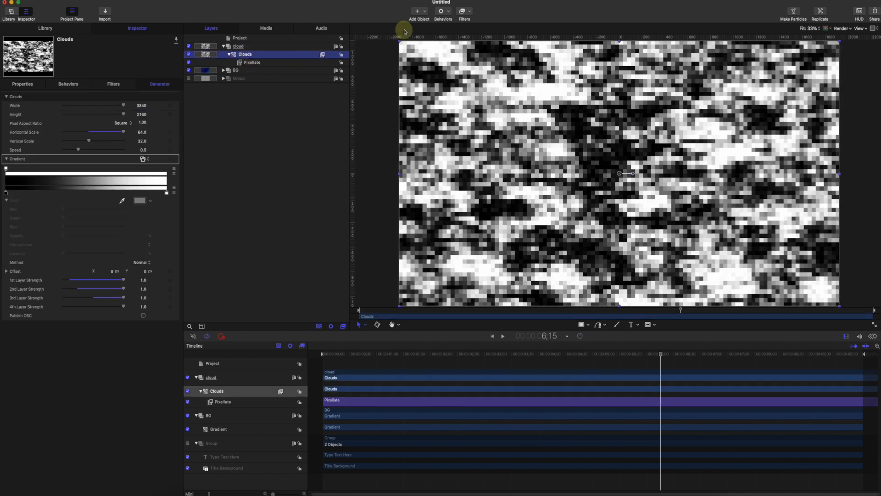
pyautogui.click(464, 11)
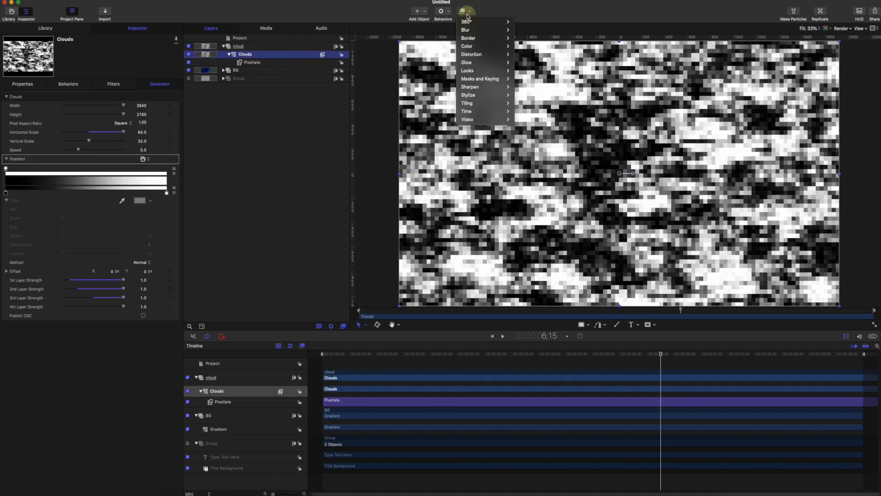
pyautogui.moveTo(473, 46)
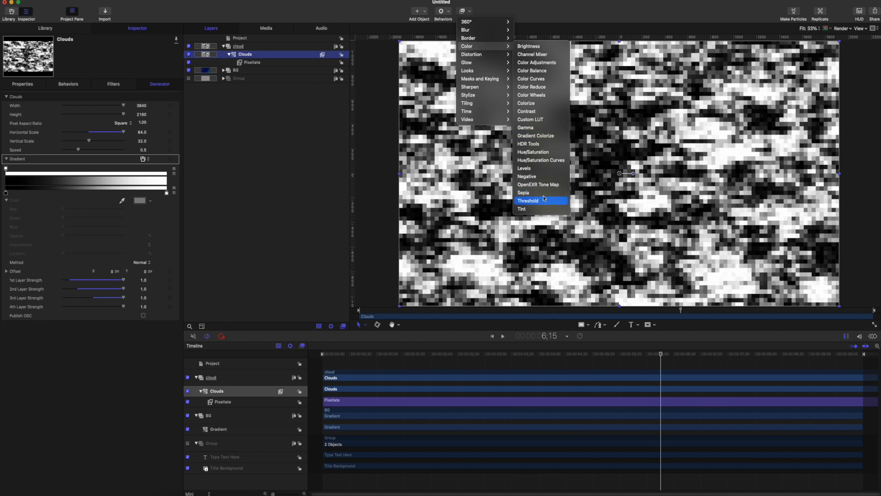
pyautogui.click(539, 169)
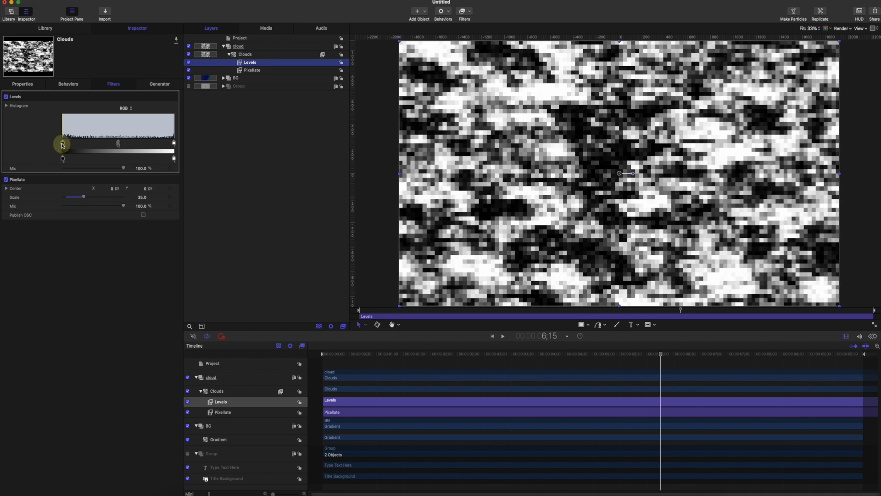
# Raise the Levels filter's black input point to about the middle of the histogram and check the clouds at 00:00:04;40.
pyautogui.moveTo(62, 145); pyautogui.dragTo(115, 144)
pyautogui.moveTo(339, 365); pyautogui.dragTo(576, 351)
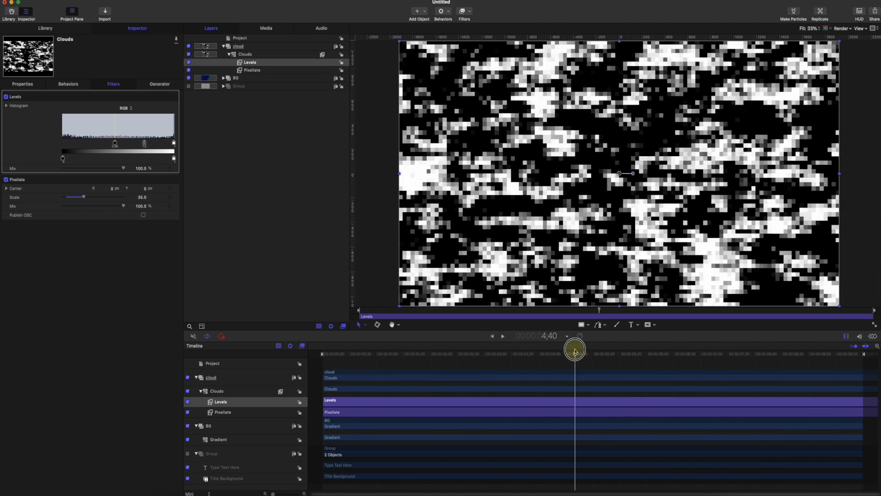
pyautogui.click(255, 147)
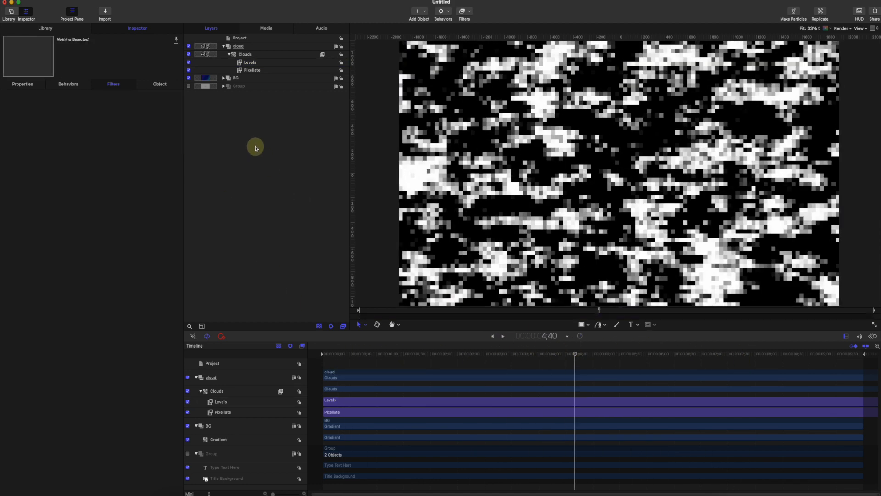
# Collapse the Clouds layer and create a new group named TEXT above the cloud group.
pyautogui.click(227, 55)
pyautogui.rightClick(237, 91)
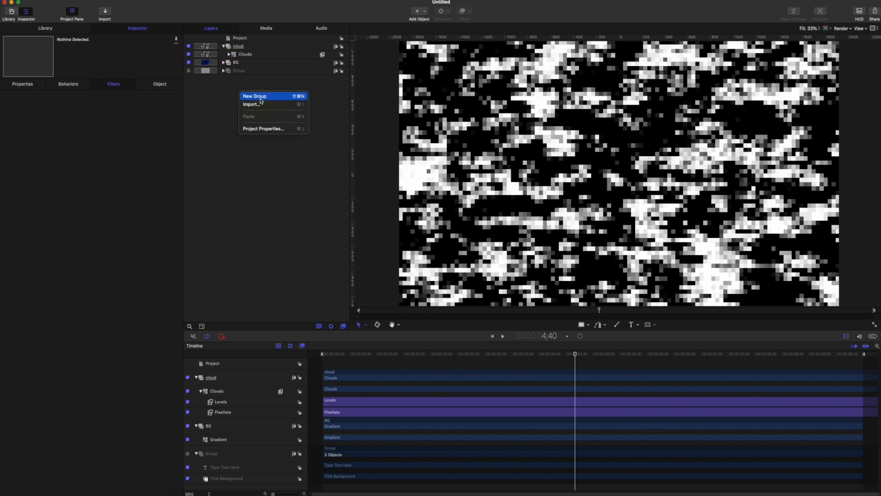
pyautogui.click(260, 97)
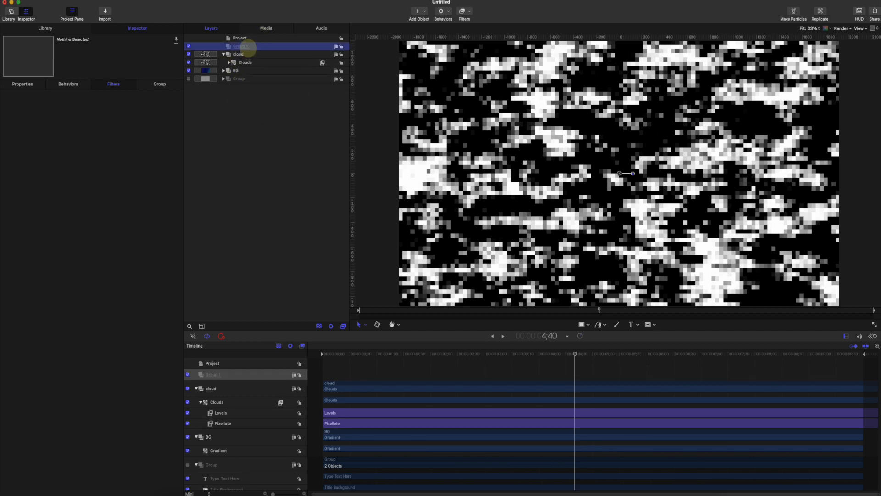
pyautogui.doubleClick(252, 46)
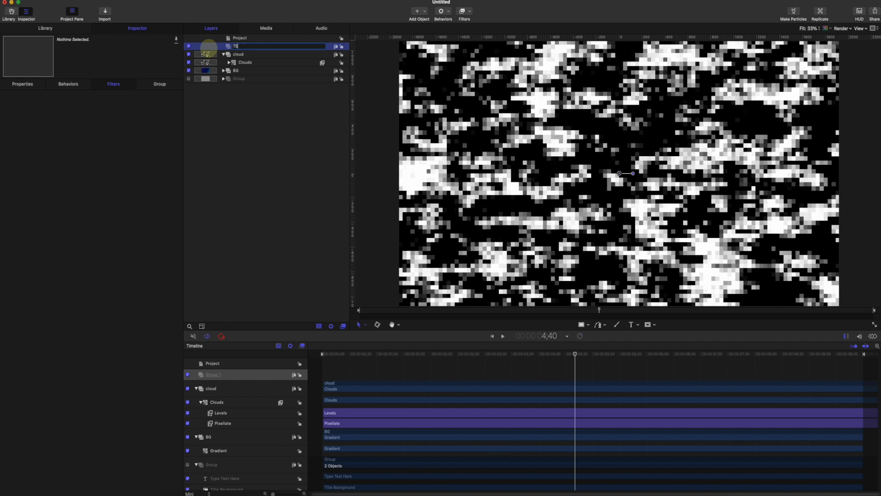
pyautogui.press('Return')
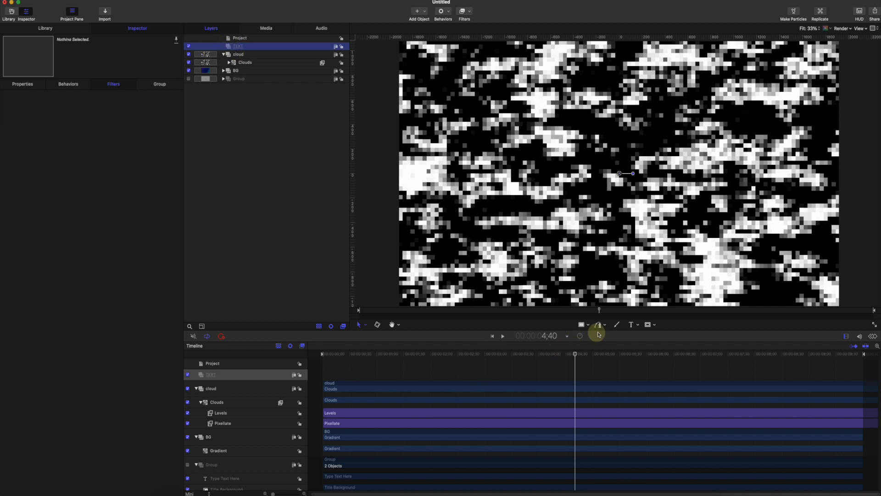
# Add the text MOTION to the canvas in the TEXT group and hide the cloud group.
pyautogui.click(631, 326)
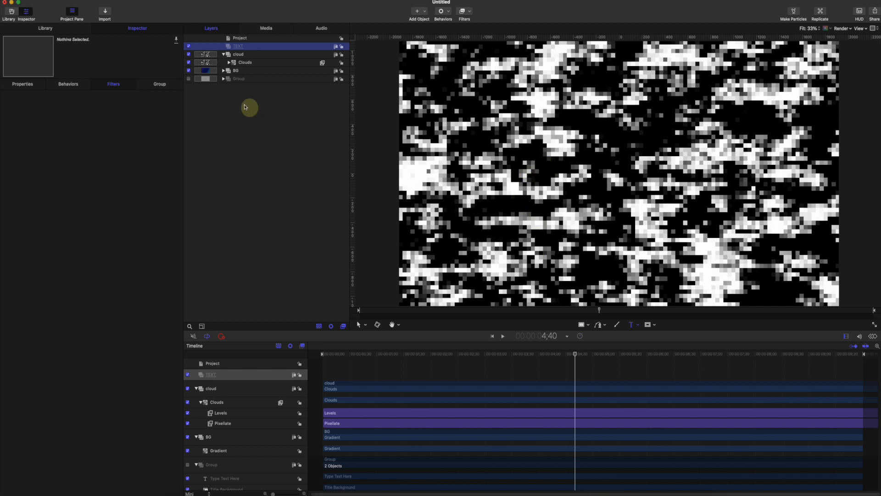
pyautogui.click(547, 165)
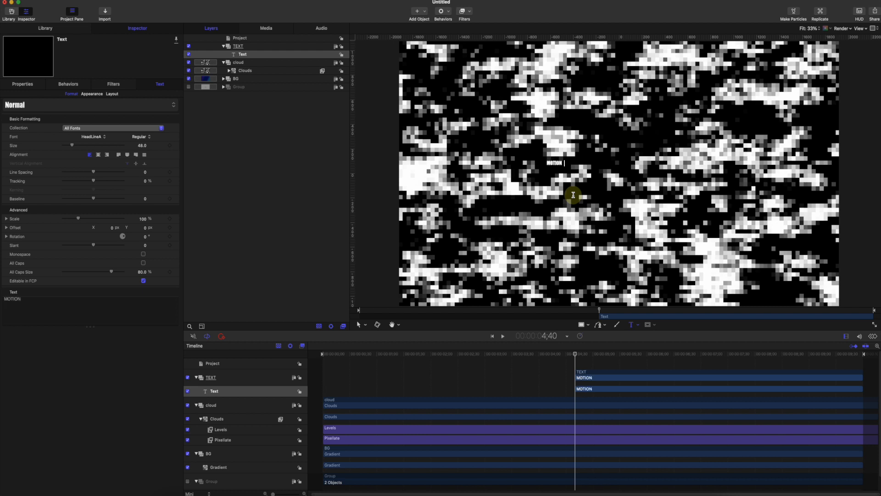
pyautogui.press('Escape')
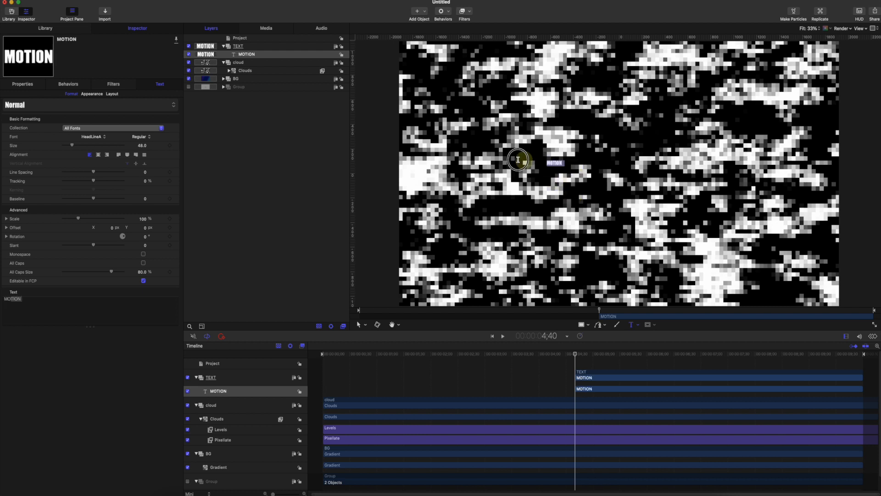
pyautogui.click(189, 63)
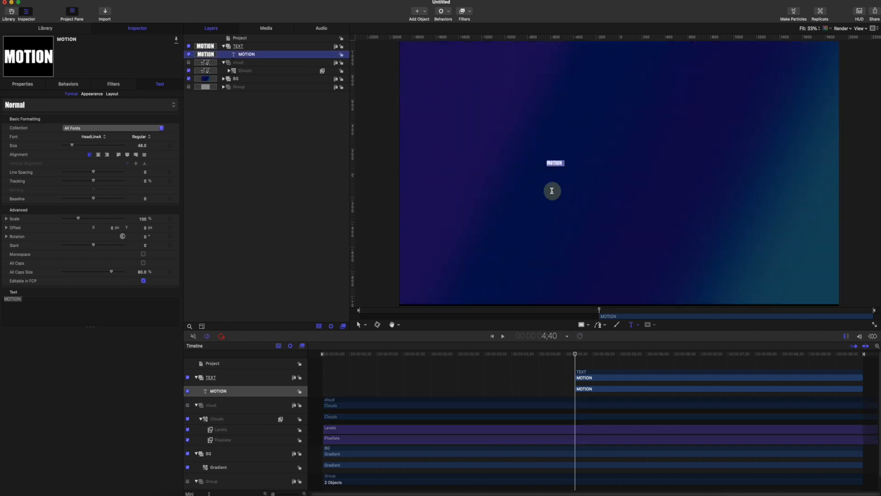
# Set the MOTION text size to 400 and its alignment to center.
pyautogui.moveTo(86, 145); pyautogui.dragTo(142, 149)
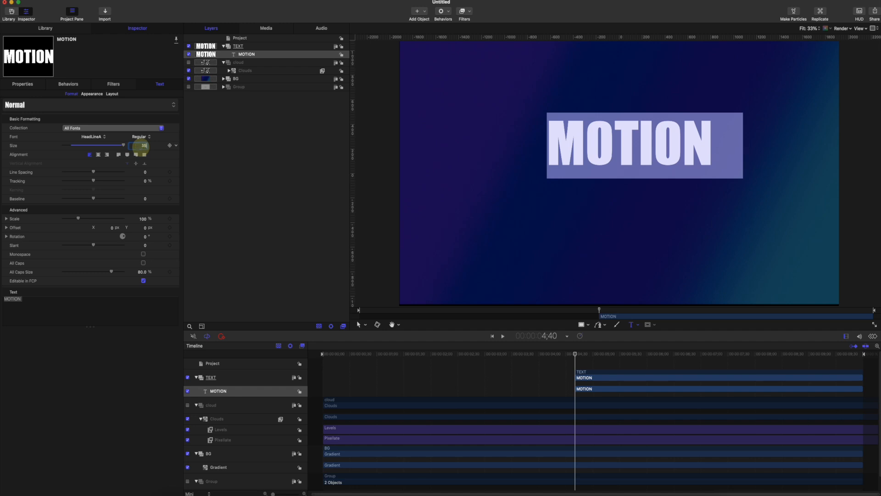
pyautogui.write('350')
pyautogui.press('Return')
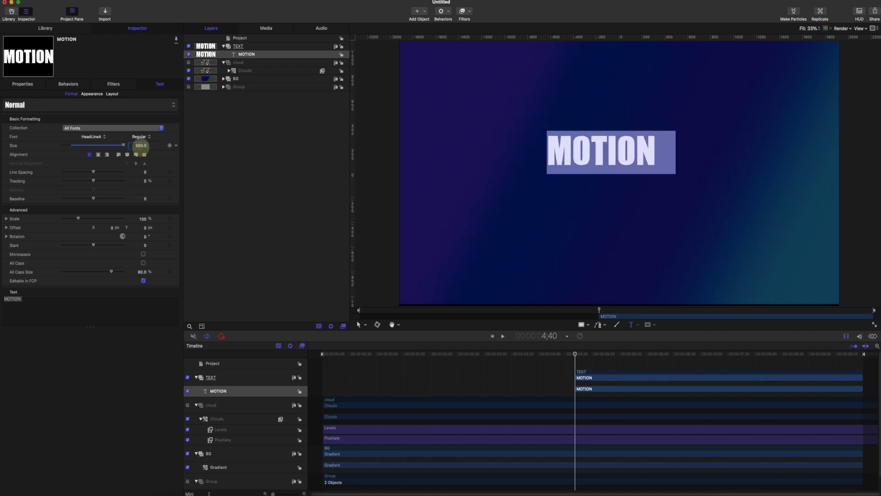
pyautogui.press('Return')
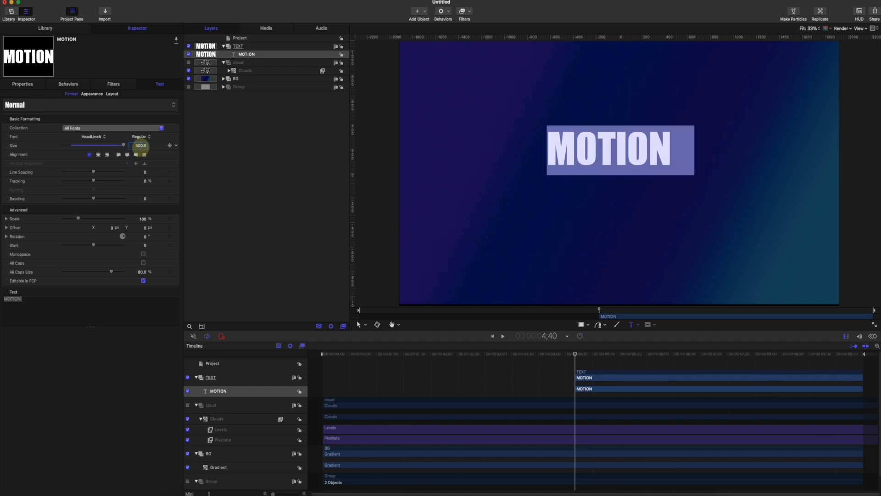
pyautogui.click(97, 154)
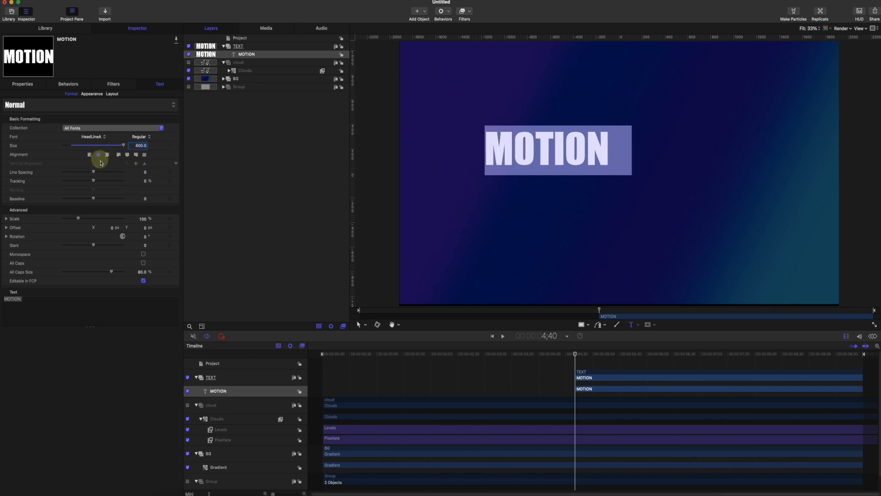
# Reset the MOTION text's Position and make its clip start at the beginning of the timeline.
pyautogui.click(23, 84)
pyautogui.click(177, 106)
pyautogui.click(182, 107)
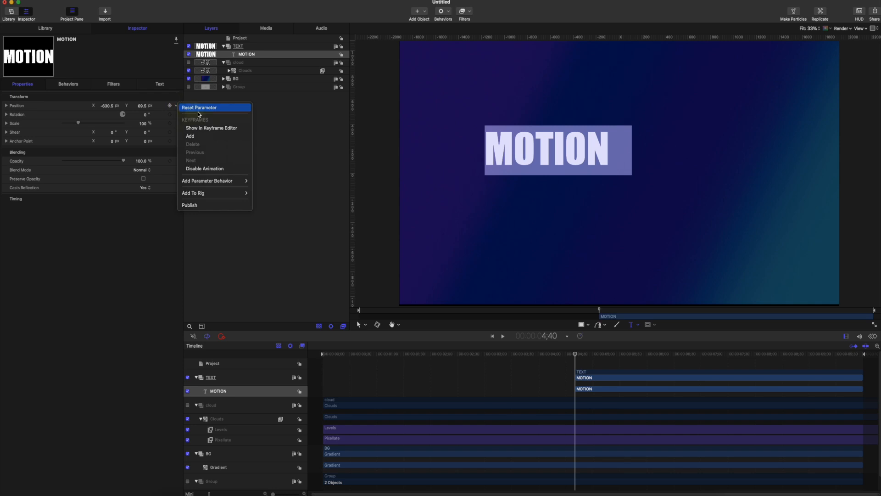
pyautogui.click(565, 354)
pyautogui.moveTo(564, 354); pyautogui.dragTo(262, 367)
pyautogui.press('i')
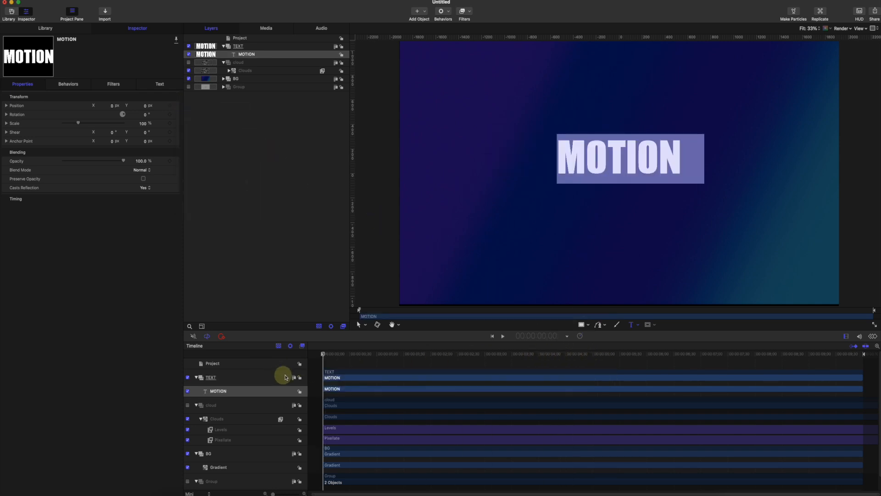
# Apply the Sequence Text behavior from Text Animation to the MOTION text.
pyautogui.moveTo(340, 352); pyautogui.dragTo(364, 321)
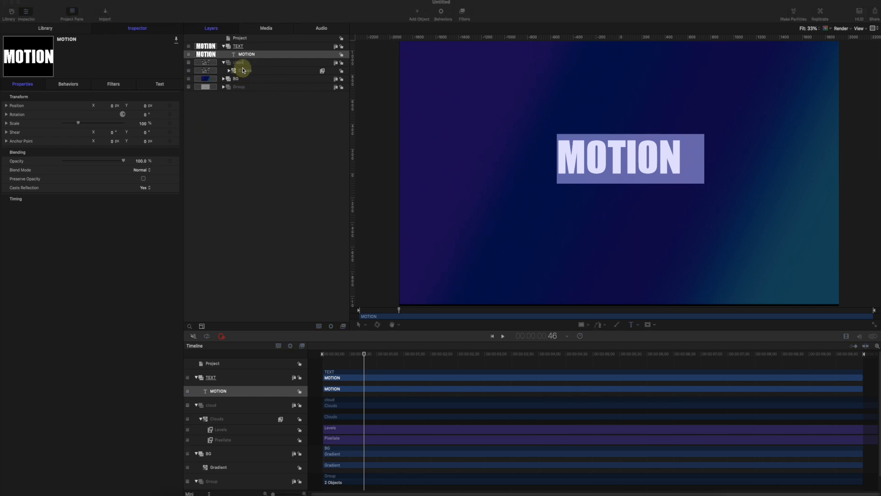
pyautogui.click(448, 12)
pyautogui.moveTo(456, 33)
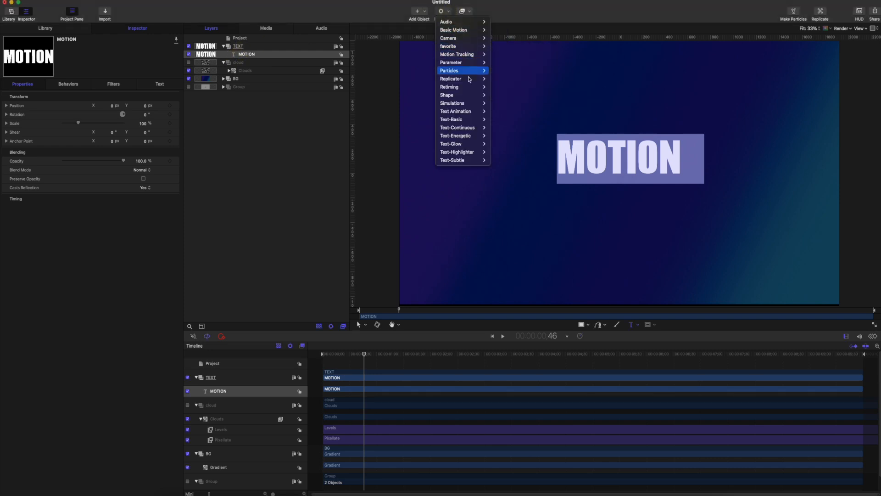
pyautogui.moveTo(462, 106)
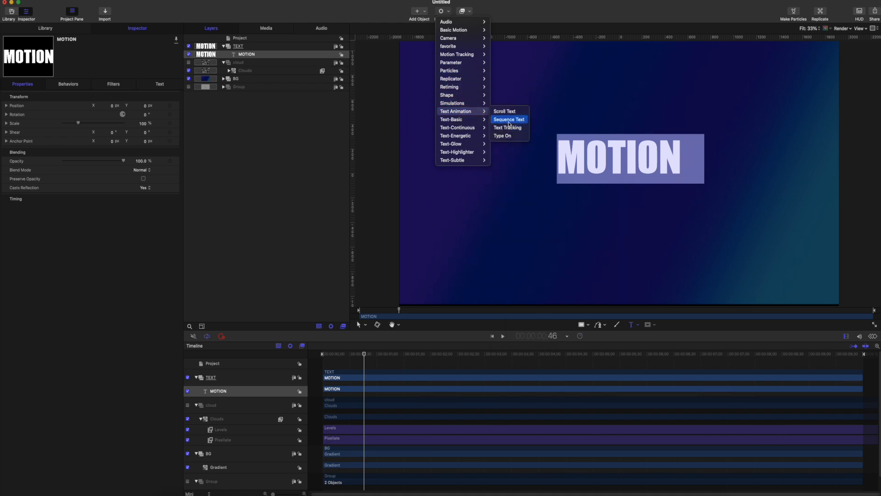
pyautogui.click(507, 119)
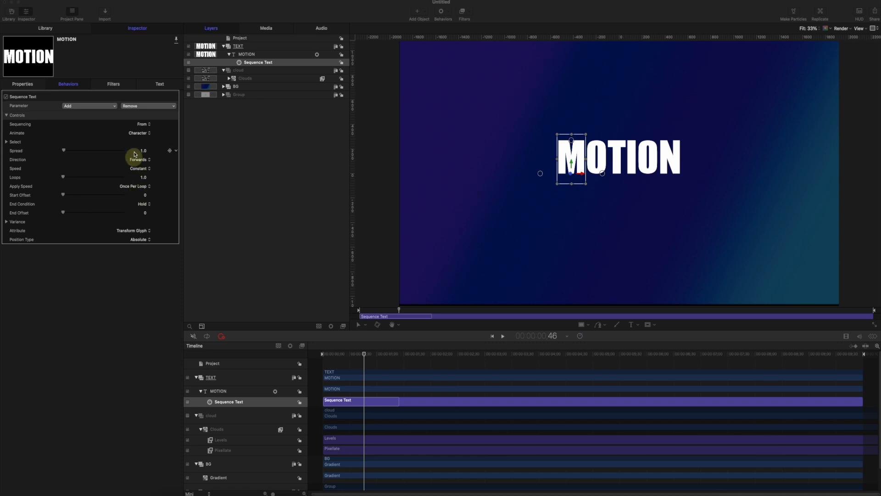
# Add the Opacity format parameter to the Sequence Text behavior and set it to 0%.
pyautogui.click(99, 108)
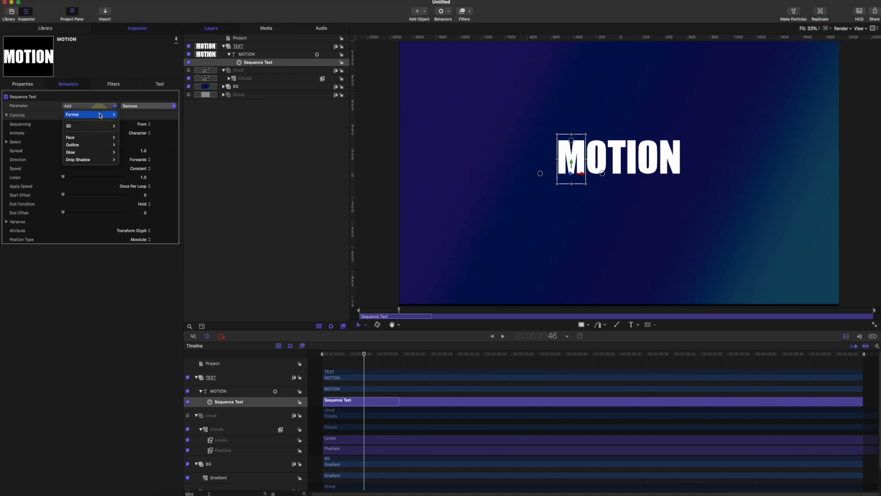
pyautogui.moveTo(99, 119)
pyautogui.click(141, 122)
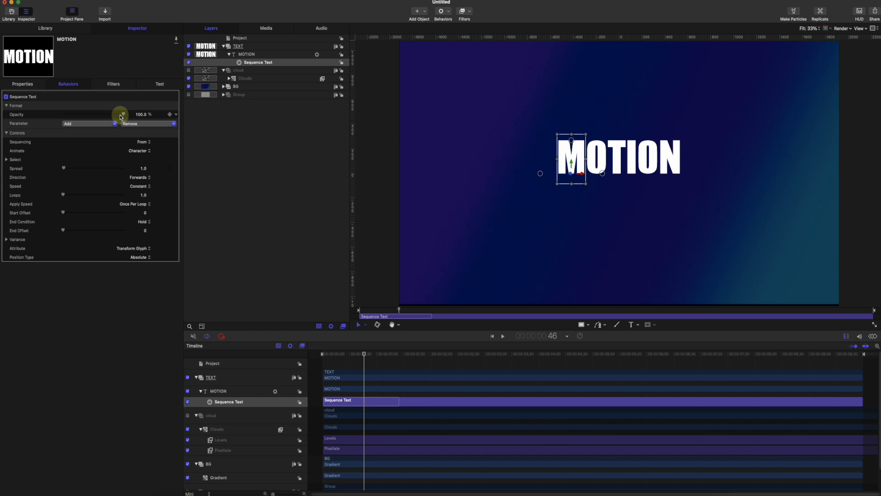
pyautogui.moveTo(122, 114); pyautogui.dragTo(55, 114)
# Play the timeline from the start to preview the letter-by-letter fade of the MOTION text.
pyautogui.moveTo(344, 353); pyautogui.dragTo(311, 353)
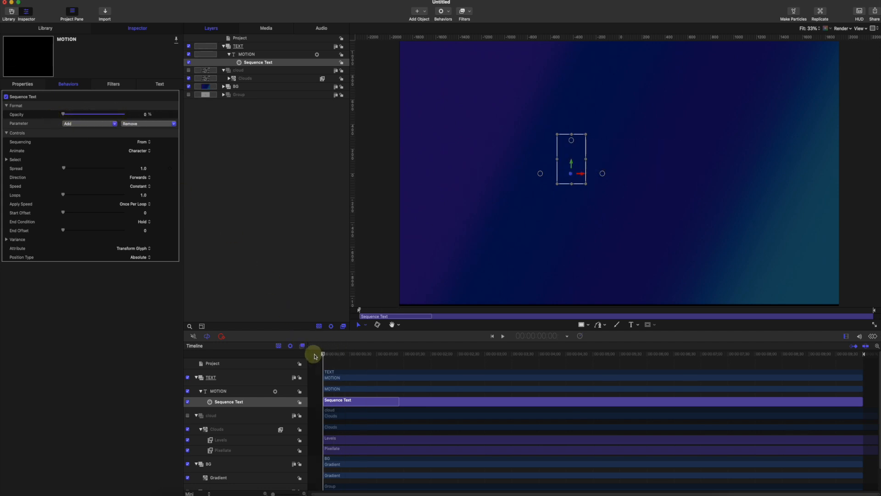
pyautogui.press('space')
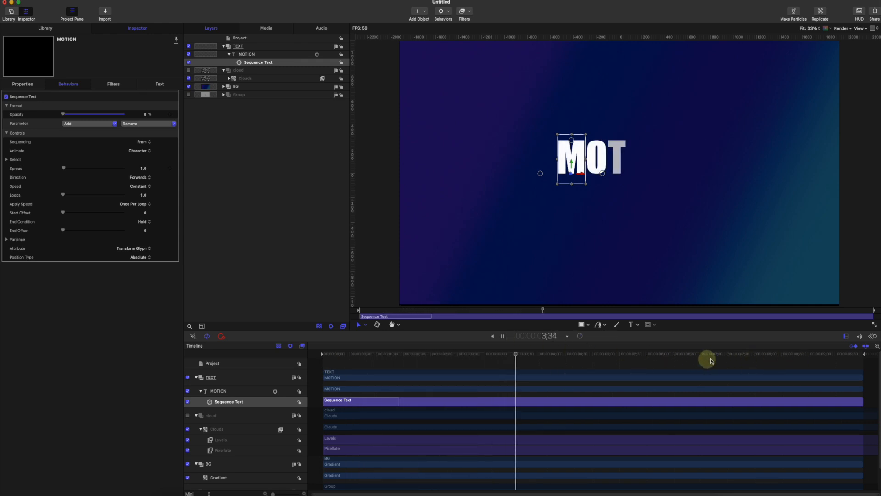
pyautogui.moveTo(711, 360); pyautogui.dragTo(509, 389)
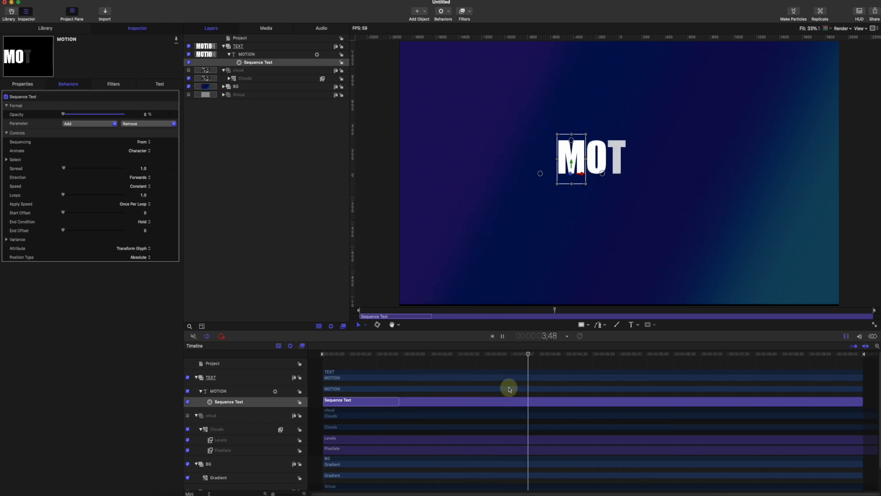
pyautogui.press('space')
# Trim the MOTION text layer at 00:00:03;34 and extend its end to 00:00:03;49.
pyautogui.moveTo(522, 356); pyautogui.dragTo(515, 356)
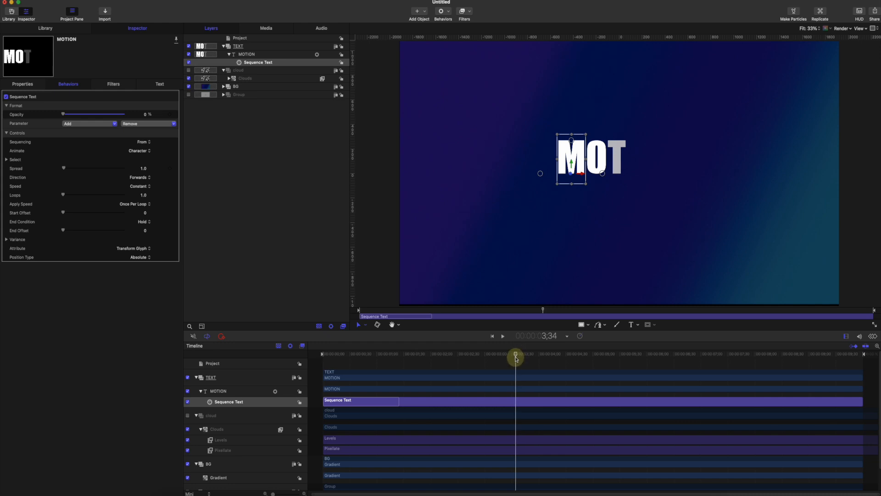
pyautogui.click(246, 55)
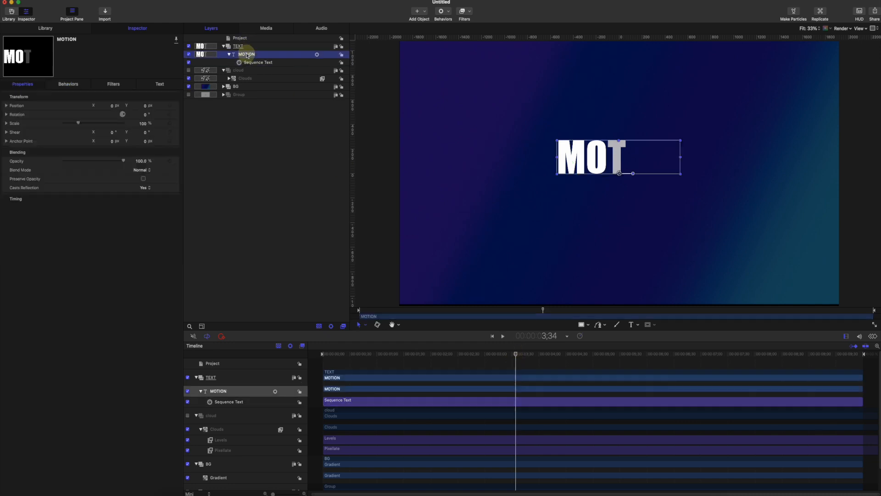
pyautogui.press('o')
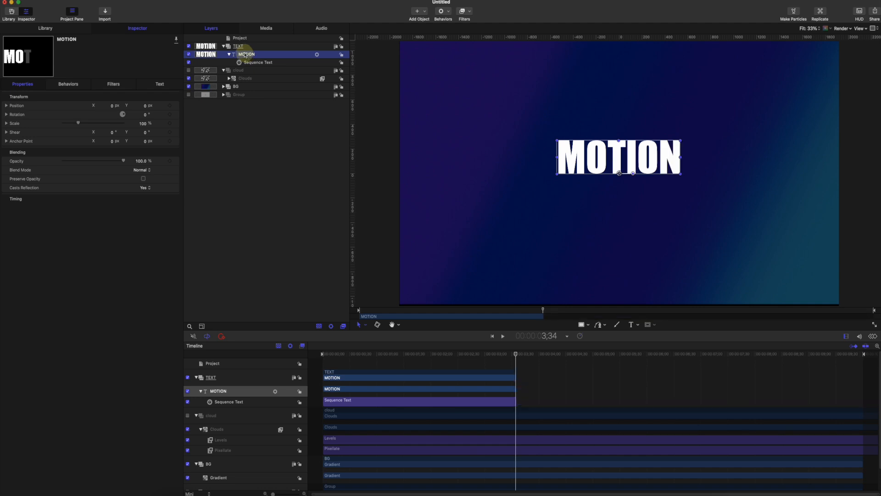
pyautogui.moveTo(349, 354); pyautogui.dragTo(529, 391)
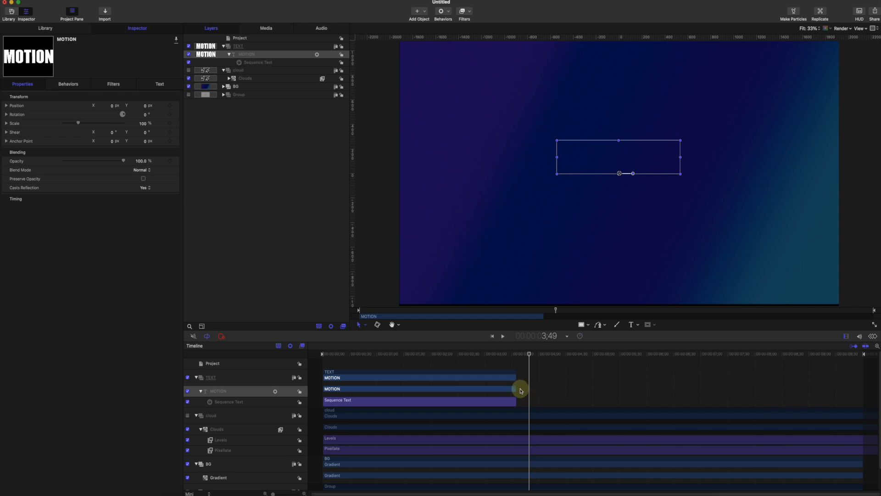
pyautogui.moveTo(474, 356); pyautogui.dragTo(519, 376)
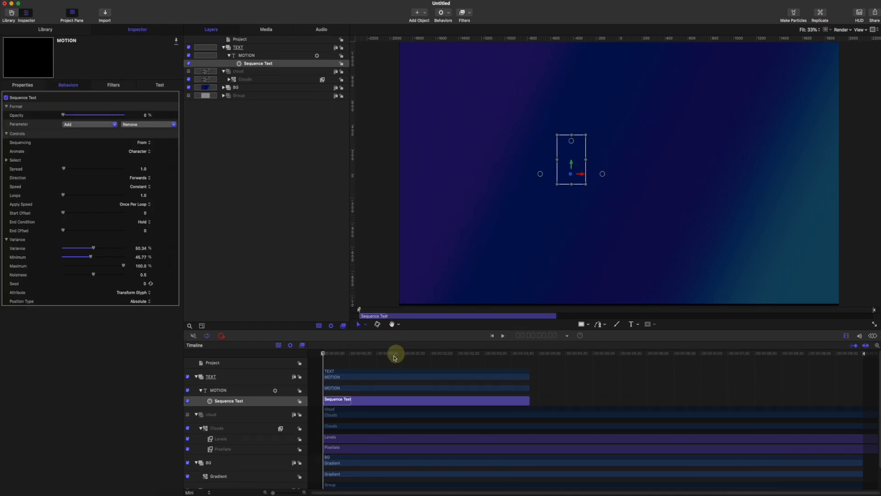
# Trim the Sequence Text behavior to end at frame 20 and preview the text animation from the start.
pyautogui.moveTo(333, 358)
pyautogui.mouseDown()
pyautogui.moveTo(352, 356)
pyautogui.moveTo(321, 354)
pyautogui.moveTo(355, 356)
pyautogui.moveTo(341, 352)
pyautogui.mouseUp()
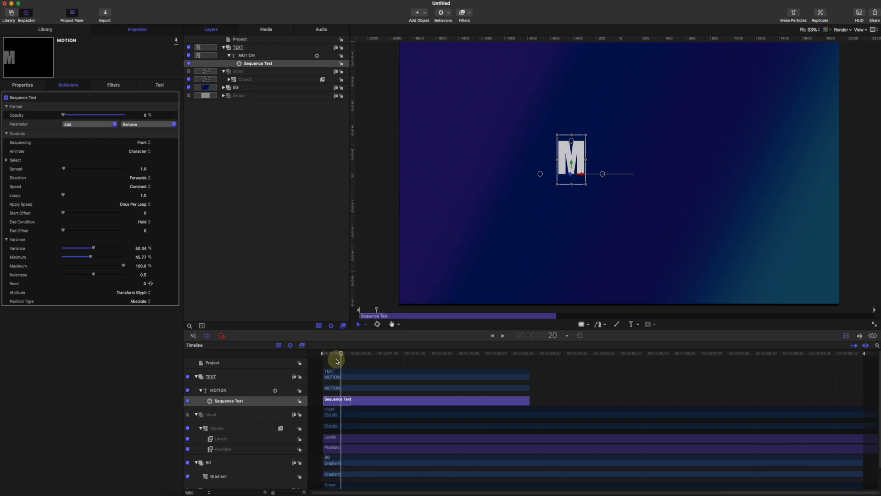
pyautogui.hotkey('alt', ']')
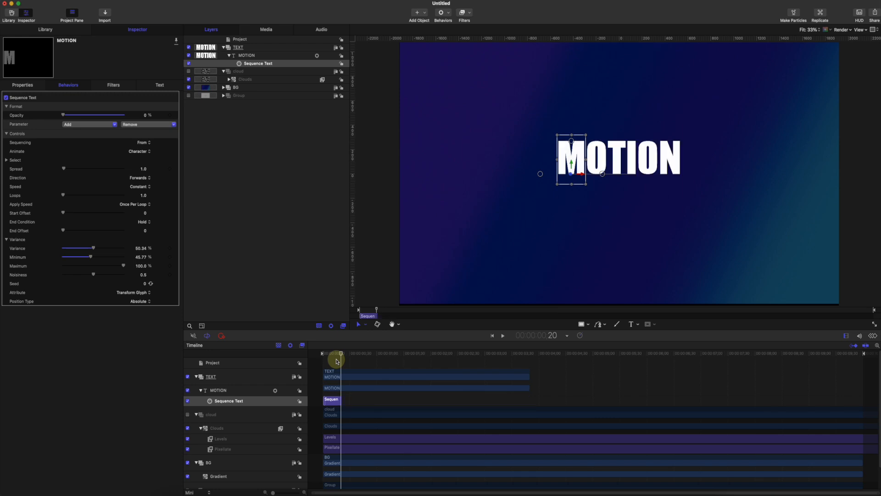
pyautogui.moveTo(339, 353); pyautogui.dragTo(313, 348)
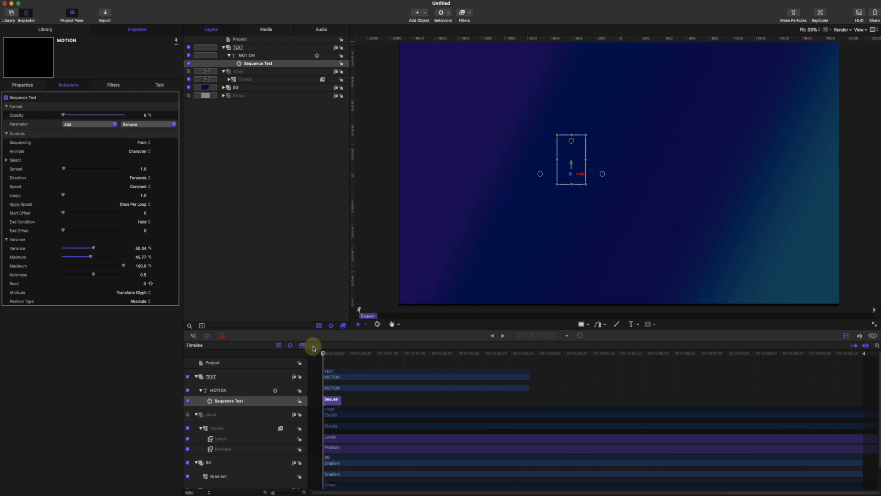
pyautogui.press('space')
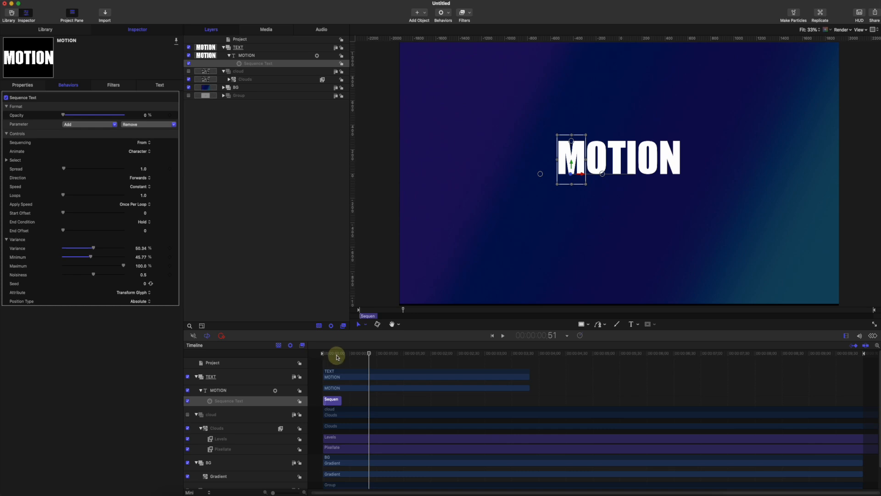
pyautogui.moveTo(337, 357); pyautogui.dragTo(324, 354)
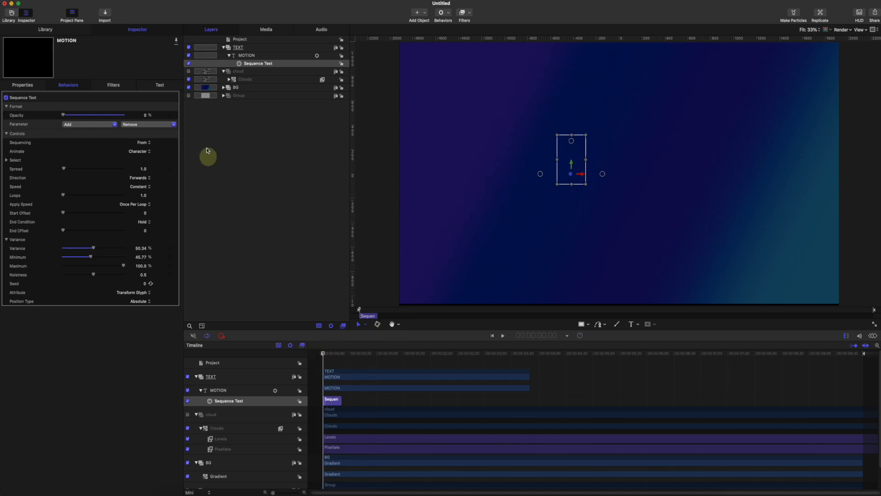
# Add a Distortion Bump Map filter to the MOTION text and use the cloud group as its map image.
pyautogui.click(250, 56)
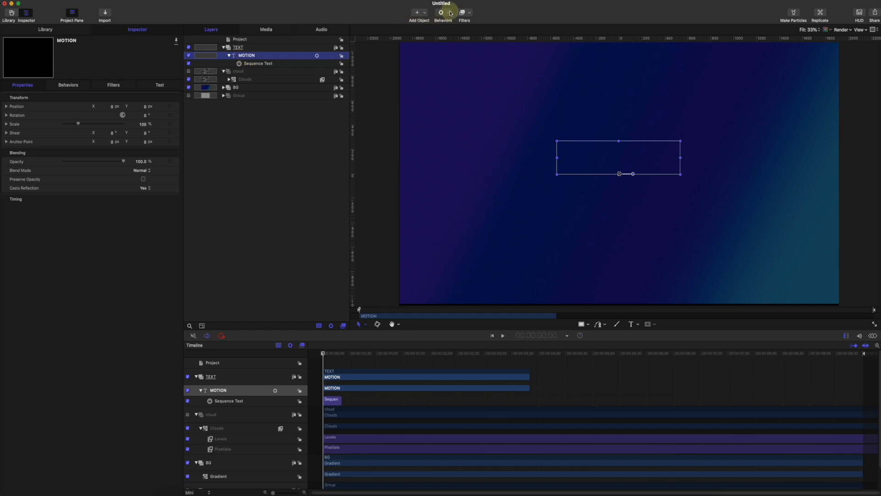
pyautogui.click(464, 14)
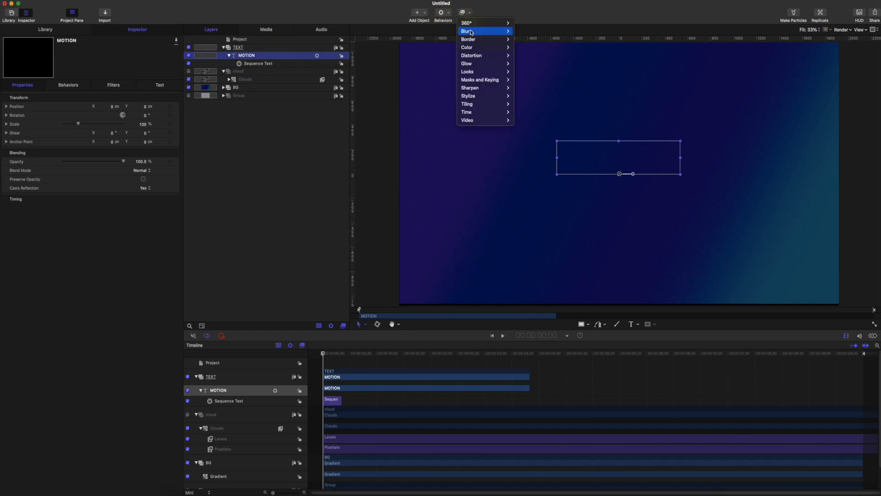
pyautogui.moveTo(473, 39)
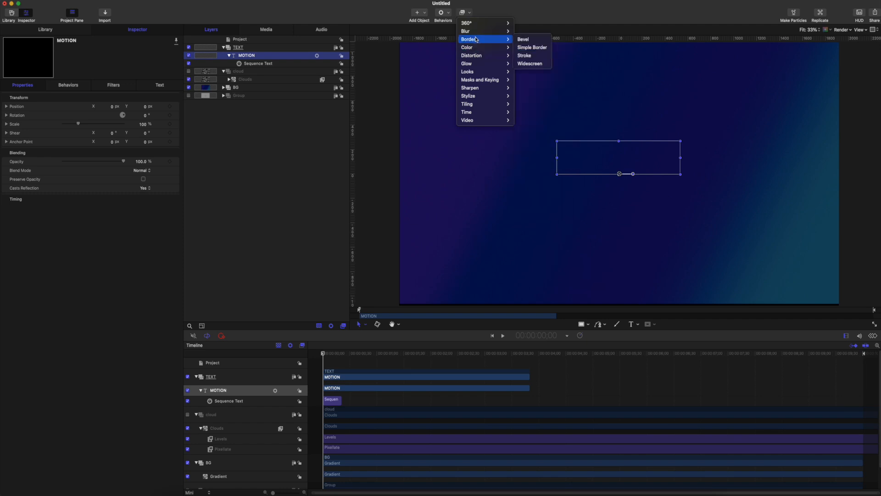
pyautogui.moveTo(480, 64)
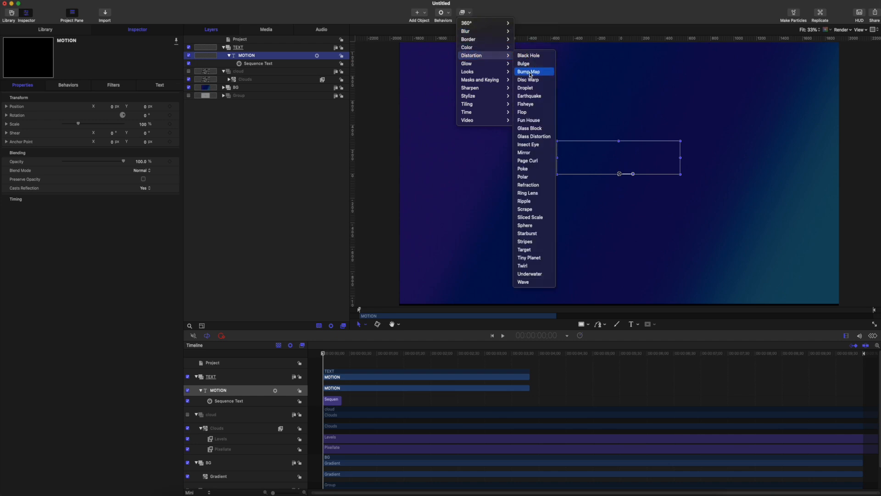
pyautogui.click(530, 72)
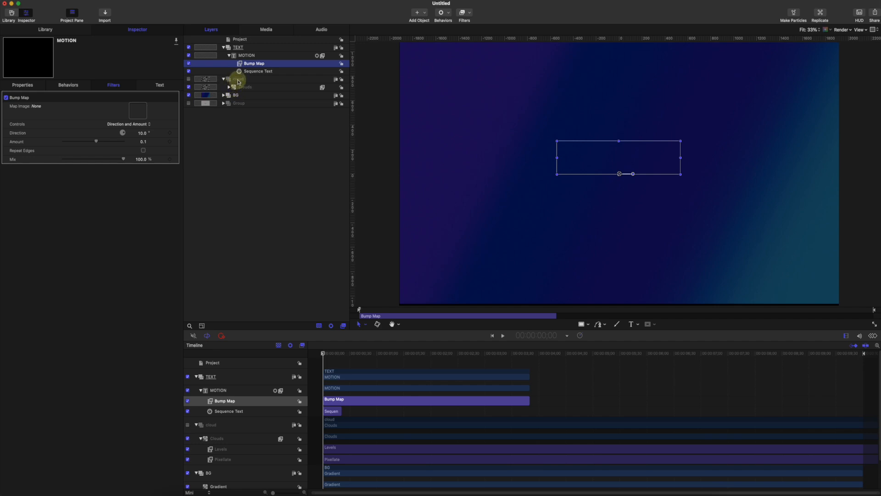
pyautogui.moveTo(240, 83); pyautogui.dragTo(137, 112)
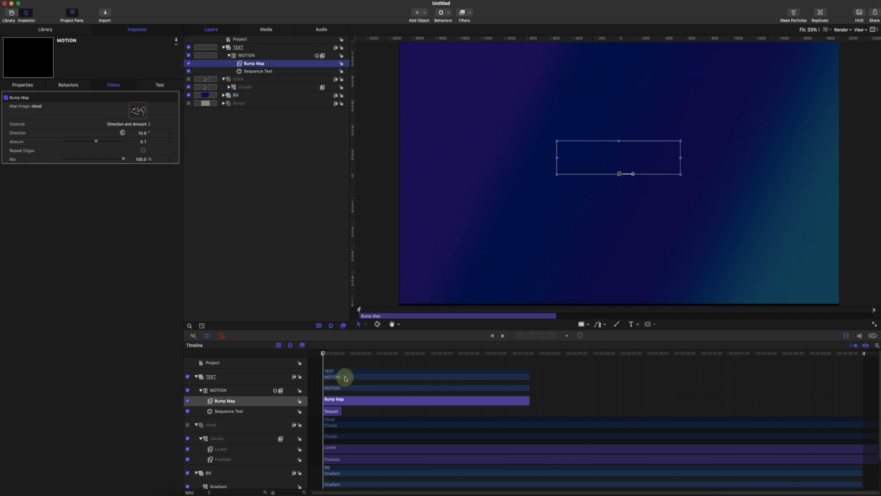
# Show the distorted text at frame 16 and switch the Bump Map controls to Horizontal and Vertical Scale.
pyautogui.moveTo(335, 362)
pyautogui.mouseDown()
pyautogui.moveTo(338, 352)
pyautogui.moveTo(530, 362)
pyautogui.moveTo(339, 363)
pyautogui.mouseUp()
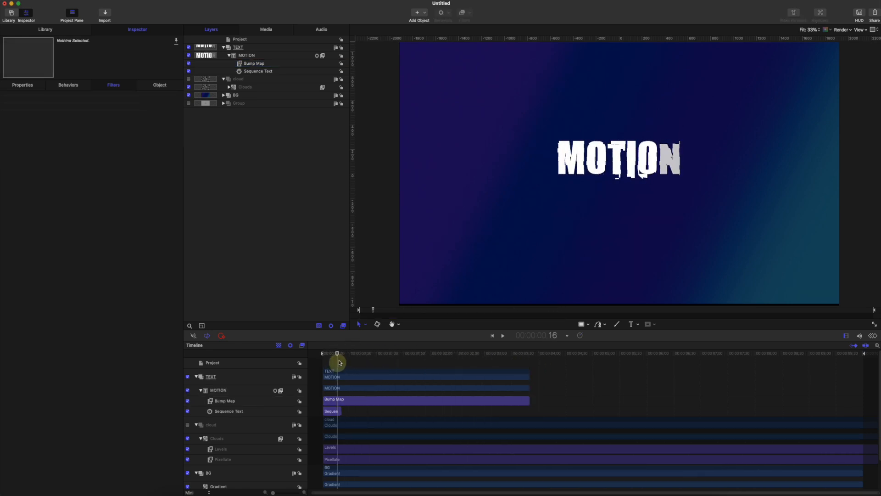
pyautogui.click(250, 64)
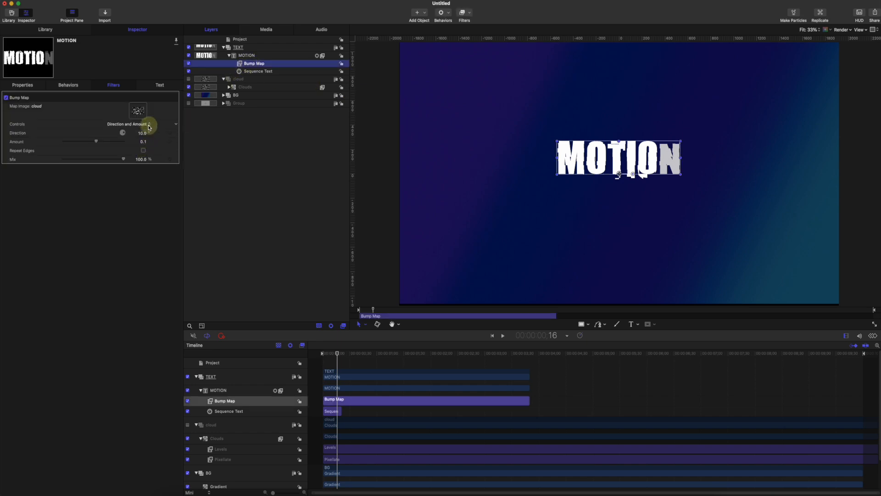
pyautogui.click(147, 125)
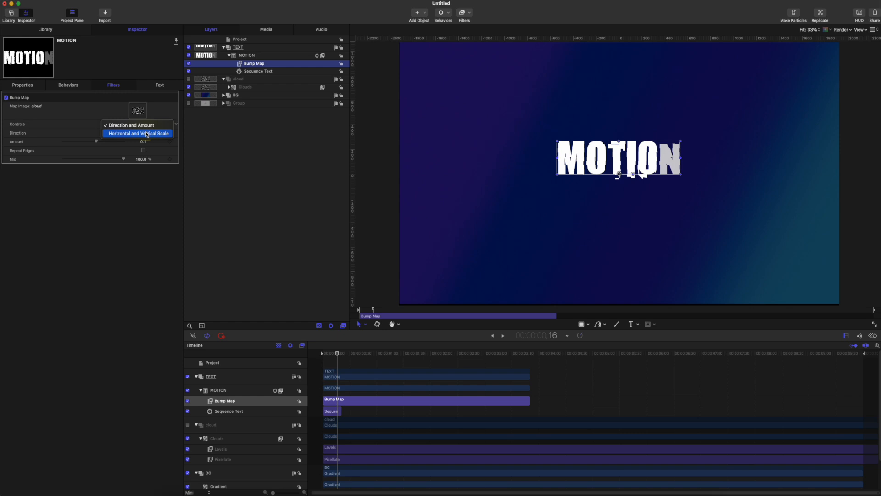
pyautogui.click(147, 133)
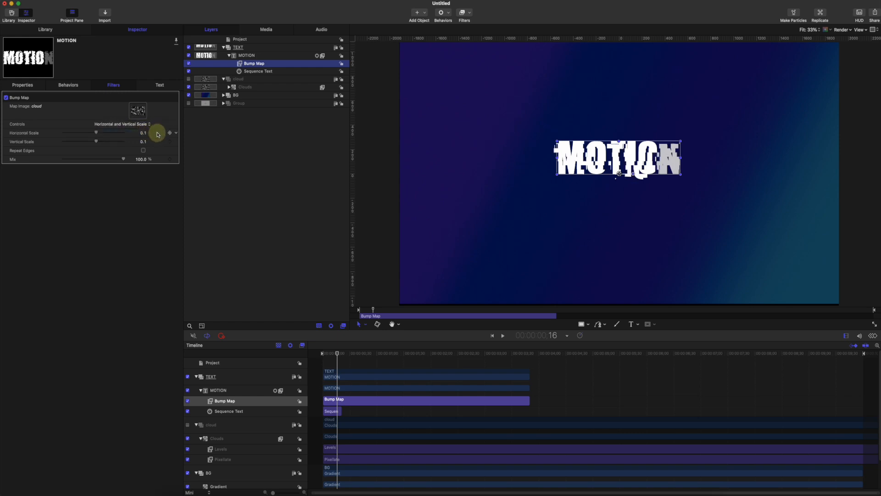
# Increase the Bump Map's Horizontal Scale to 10, checking the distortion at frame 23.
pyautogui.moveTo(337, 354)
pyautogui.mouseDown()
pyautogui.moveTo(321, 354)
pyautogui.moveTo(346, 354)
pyautogui.moveTo(322, 354)
pyautogui.mouseUp()
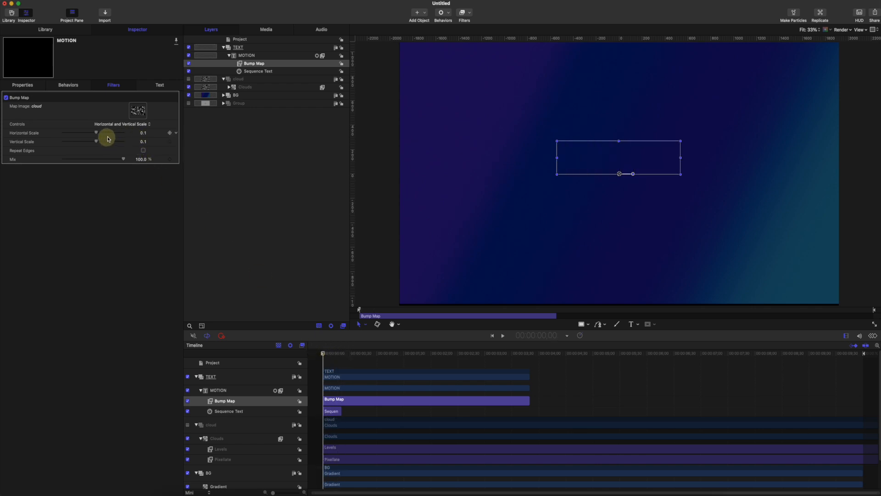
pyautogui.moveTo(99, 134); pyautogui.dragTo(105, 133)
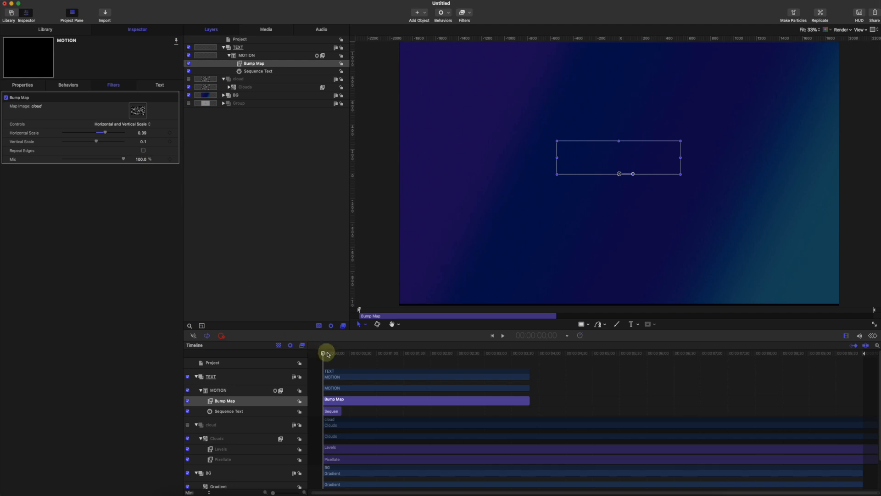
pyautogui.moveTo(325, 354); pyautogui.dragTo(344, 353)
pyautogui.moveTo(113, 132); pyautogui.dragTo(143, 133)
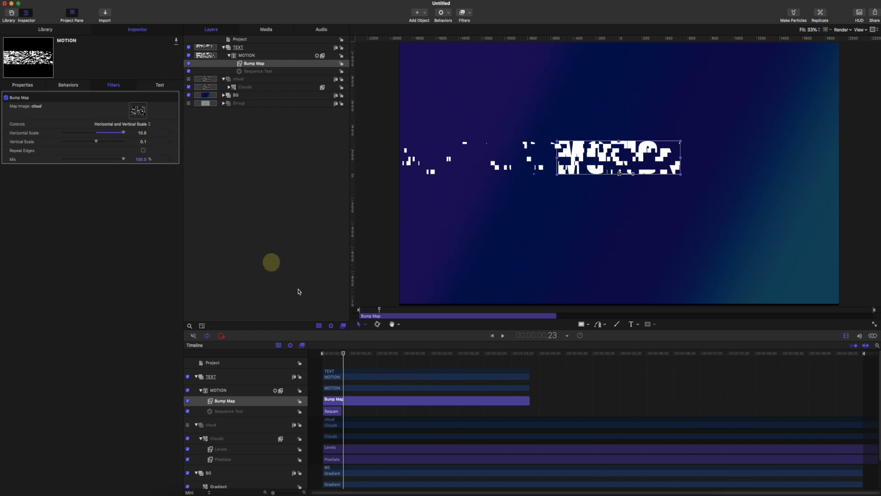
# Trim the Bump Map filter to the Sequence Text's length and keyframe its Horizontal Scale at 10 on frame 0.
pyautogui.moveTo(338, 357)
pyautogui.mouseDown()
pyautogui.moveTo(321, 354)
pyautogui.moveTo(366, 354)
pyautogui.moveTo(313, 358)
pyautogui.moveTo(345, 354)
pyautogui.moveTo(323, 355)
pyautogui.mouseUp()
pyautogui.press('Home')
pyautogui.press('o')
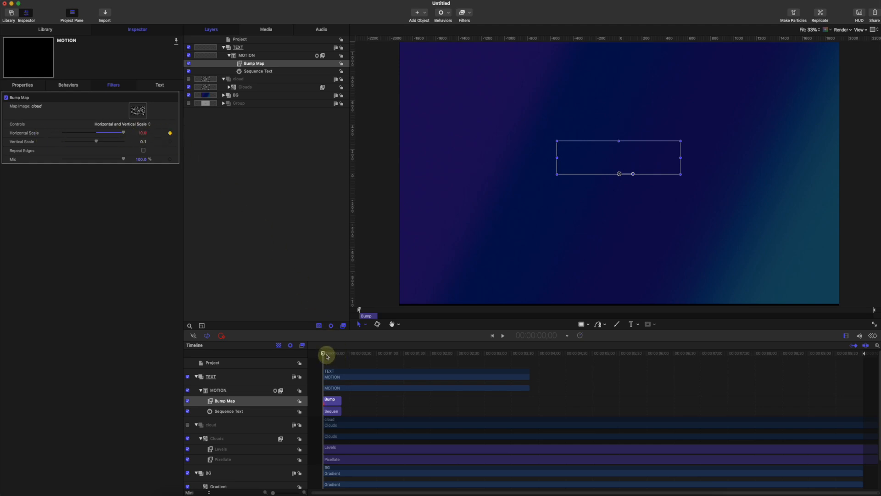
# At frame 20, set the Bump Map's Horizontal Scale to 0 and Vertical Scale to 0.01, and preview the text reveal.
pyautogui.moveTo(326, 353); pyautogui.dragTo(341, 353)
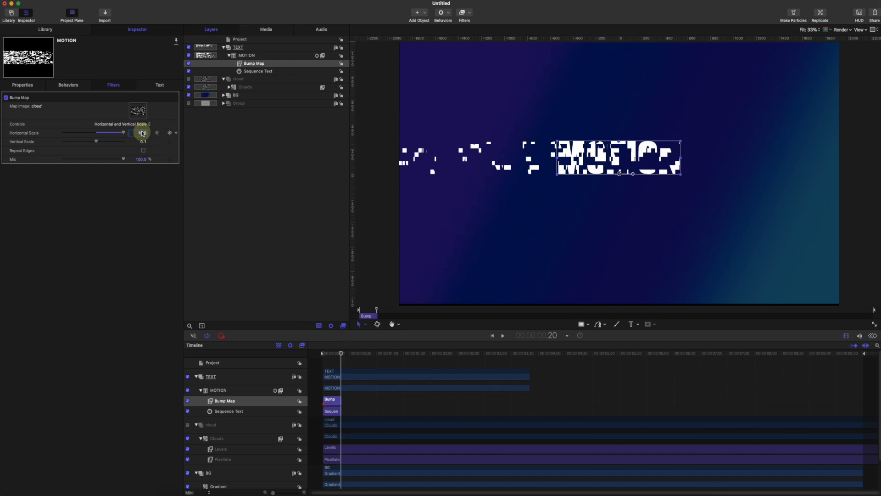
pyautogui.press('Return')
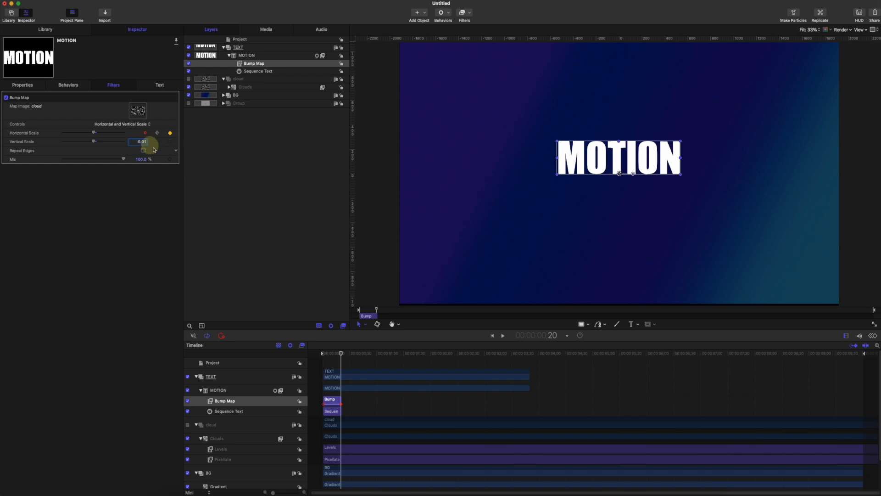
pyautogui.moveTo(333, 353)
pyautogui.mouseDown()
pyautogui.moveTo(313, 353)
pyautogui.moveTo(344, 352)
pyautogui.mouseUp()
pyautogui.press('space')
pyautogui.press('space')
pyautogui.press('space')
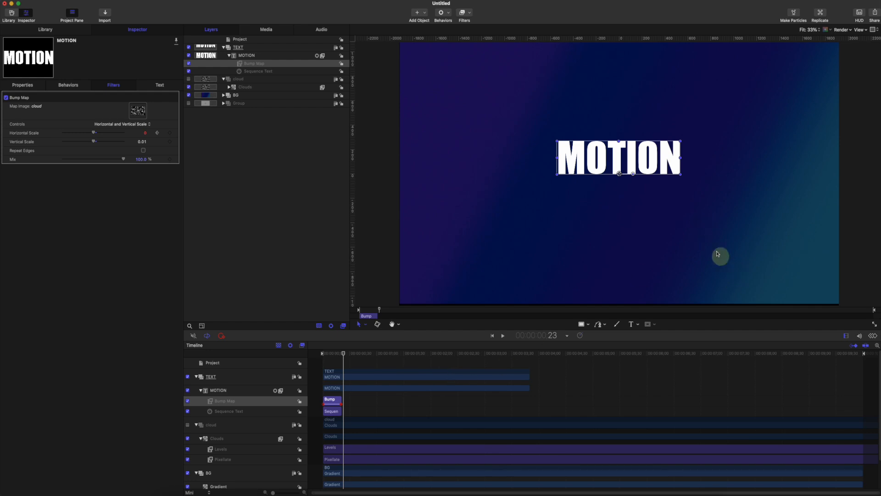
# Duplicate the Bump Map filter and Sequence Text behavior together and move the copies to the end of the MOTION layer.
pyautogui.moveTo(345, 357); pyautogui.dragTo(321, 356)
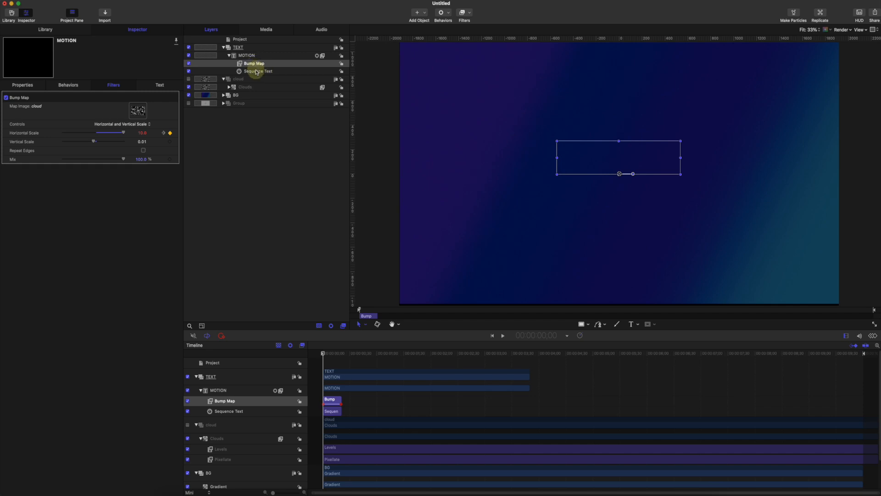
pyautogui.click(257, 72)
pyautogui.click(256, 64)
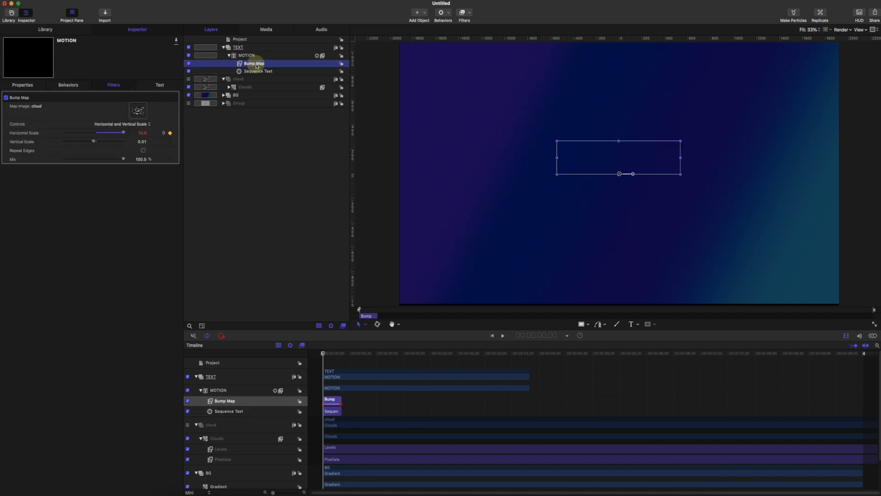
pyautogui.click(258, 71)
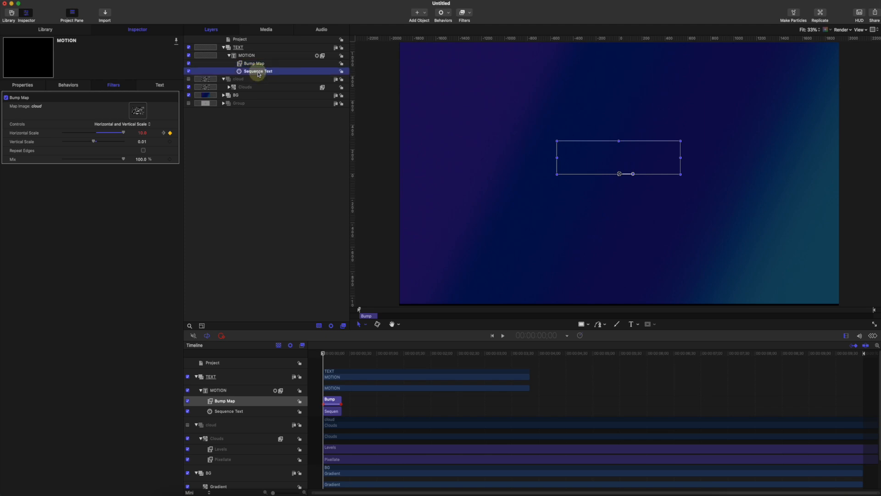
pyautogui.keyDown('shift'); pyautogui.click(256, 64); pyautogui.keyUp('shift')
pyautogui.rightClick(259, 64)
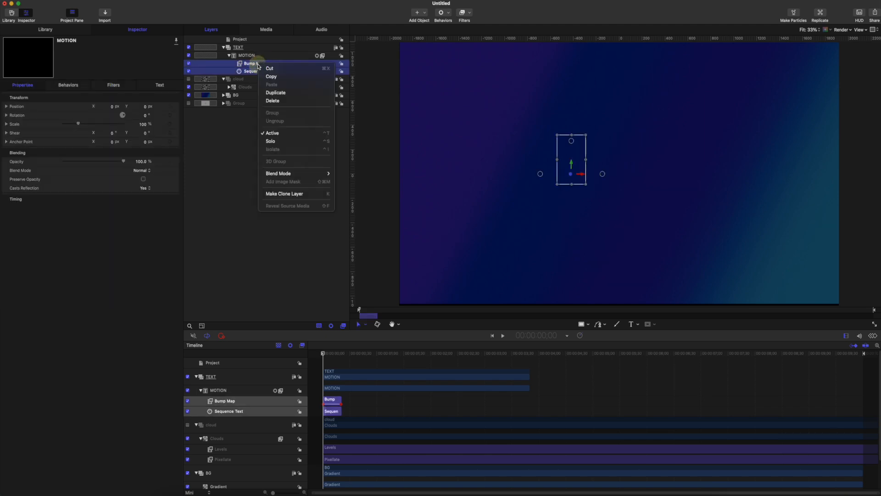
pyautogui.click(275, 93)
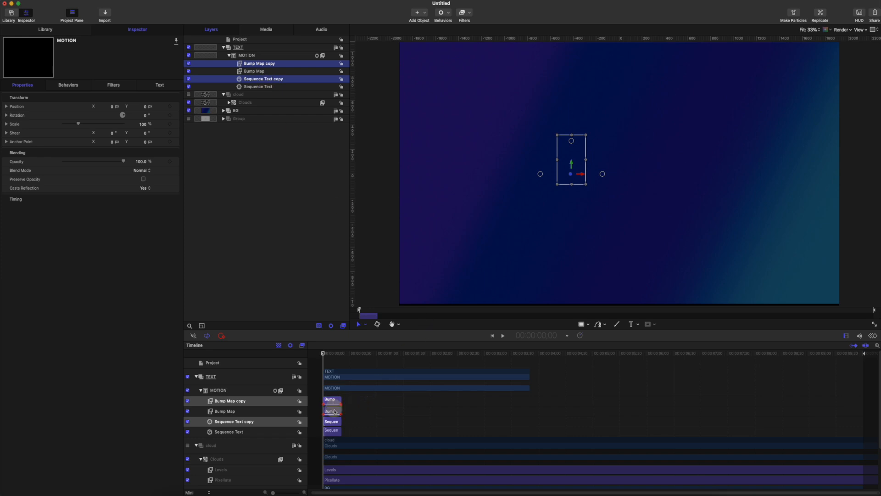
pyautogui.moveTo(335, 400); pyautogui.dragTo(523, 401)
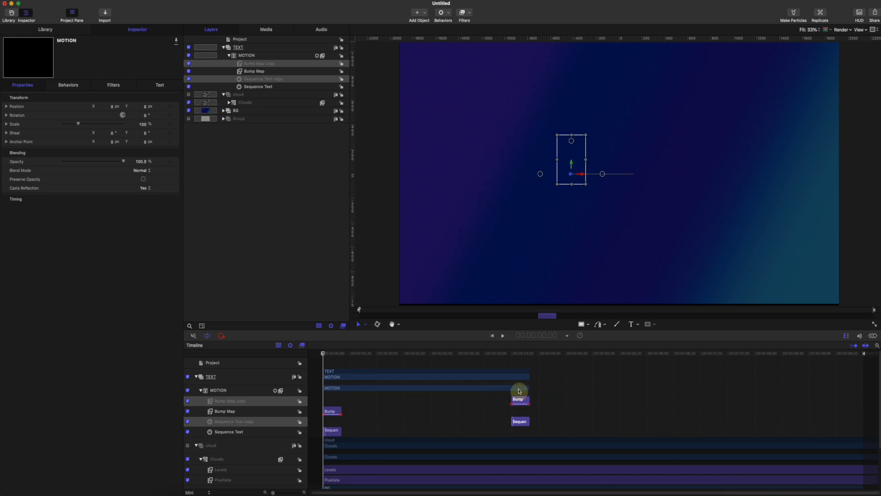
# At 00:00:03;31, set the Sequencing of the Sequence Text copy to To.
pyautogui.moveTo(499, 354)
pyautogui.mouseDown()
pyautogui.moveTo(528, 356)
pyautogui.moveTo(513, 353)
pyautogui.mouseUp()
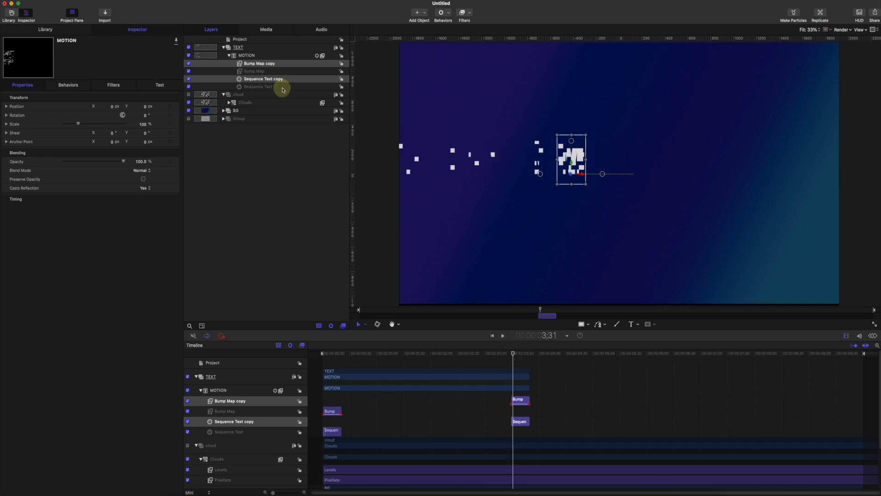
pyautogui.click(285, 154)
pyautogui.click(282, 79)
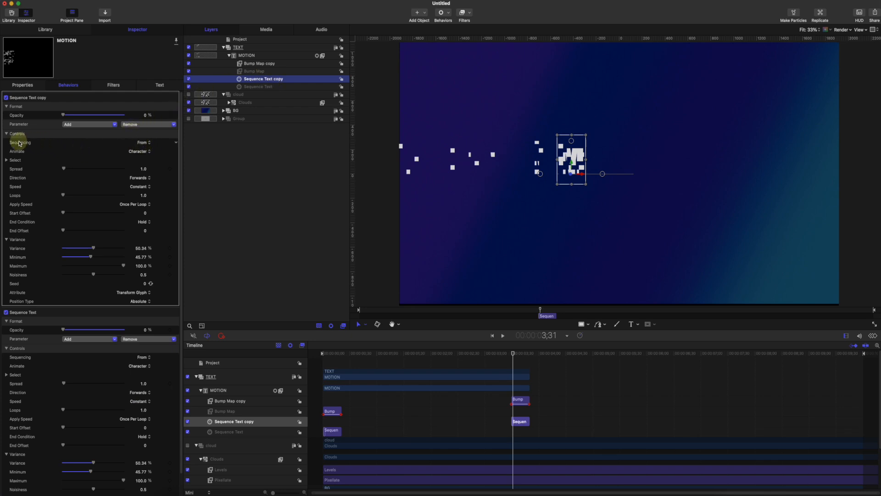
pyautogui.click(143, 142)
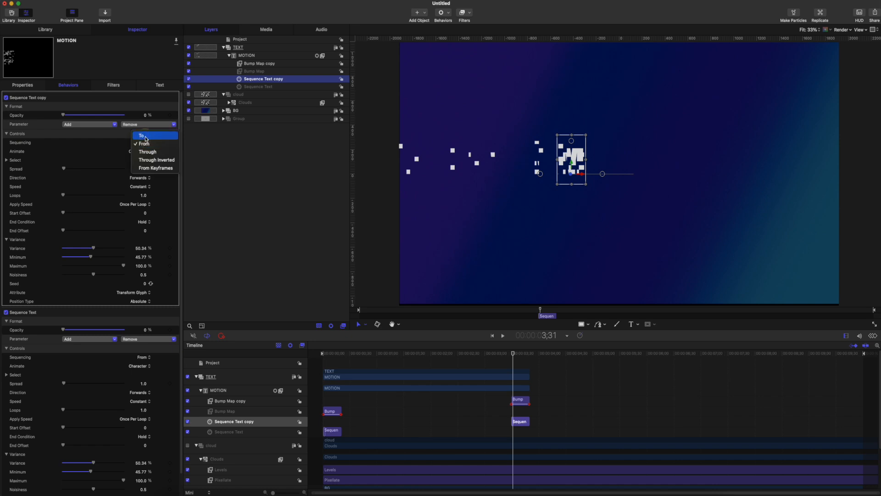
pyautogui.click(146, 137)
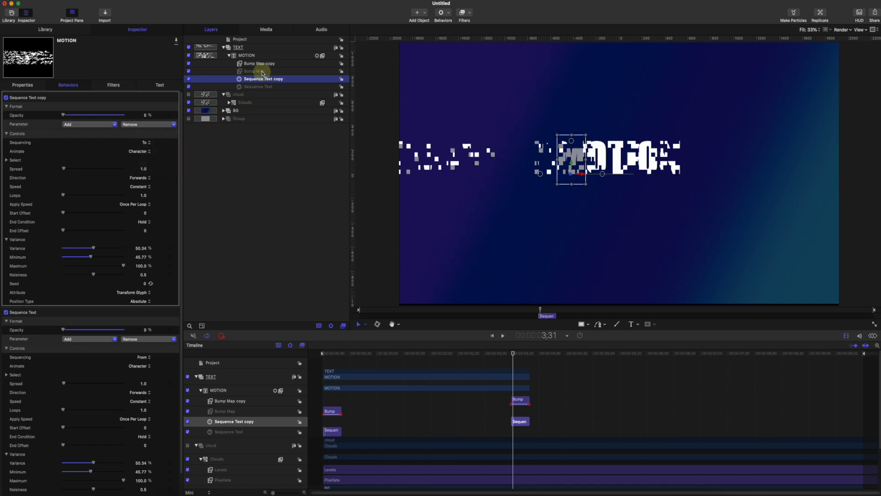
# Reset the Bump Map copy's Horizontal Scale and keyframe it at 0 at 00:00:03;31.
pyautogui.click(273, 63)
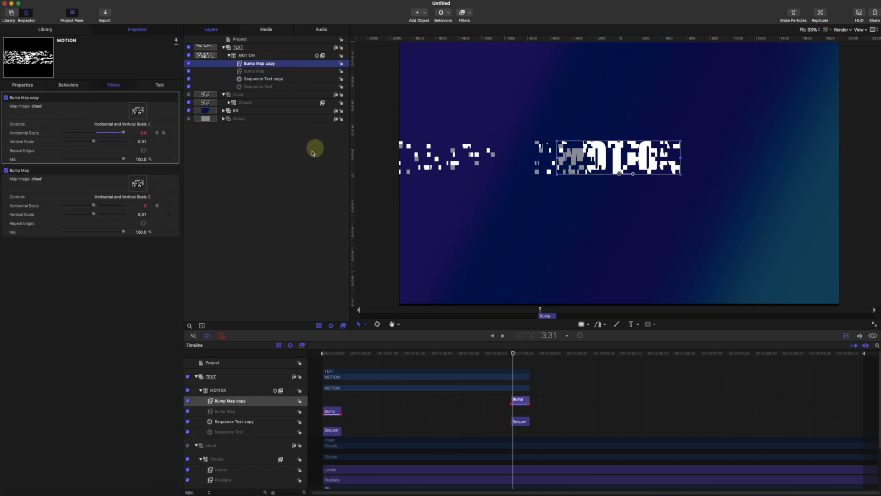
pyautogui.click(177, 134)
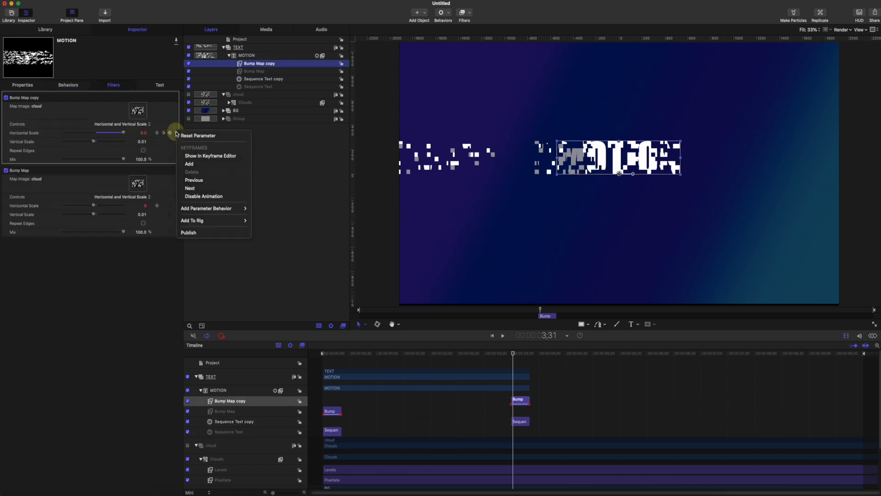
pyautogui.click(197, 135)
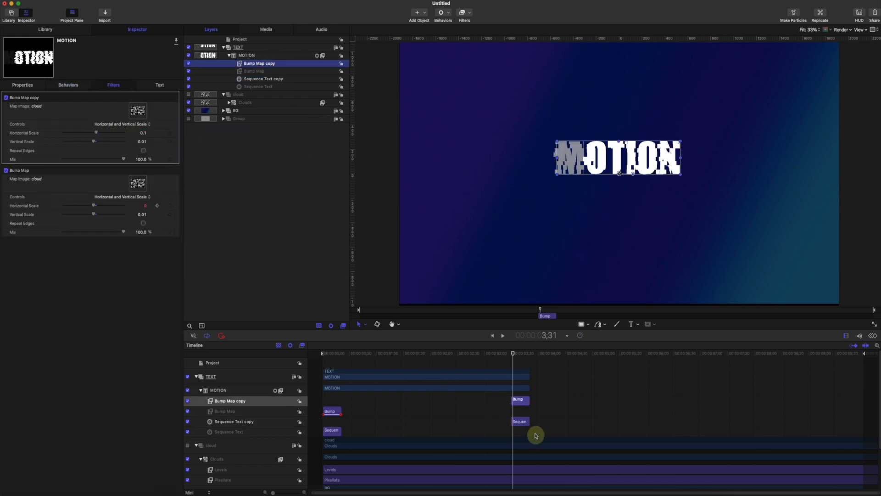
pyautogui.click(144, 134)
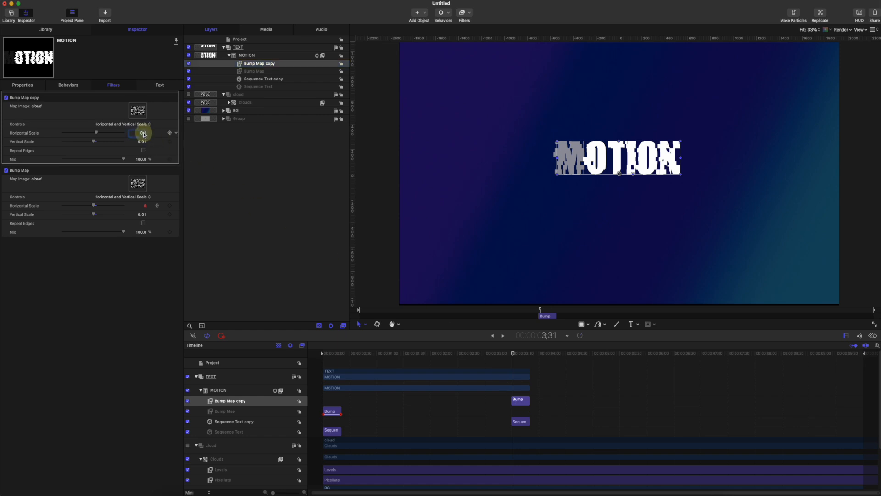
pyautogui.write('0')
pyautogui.press('Return')
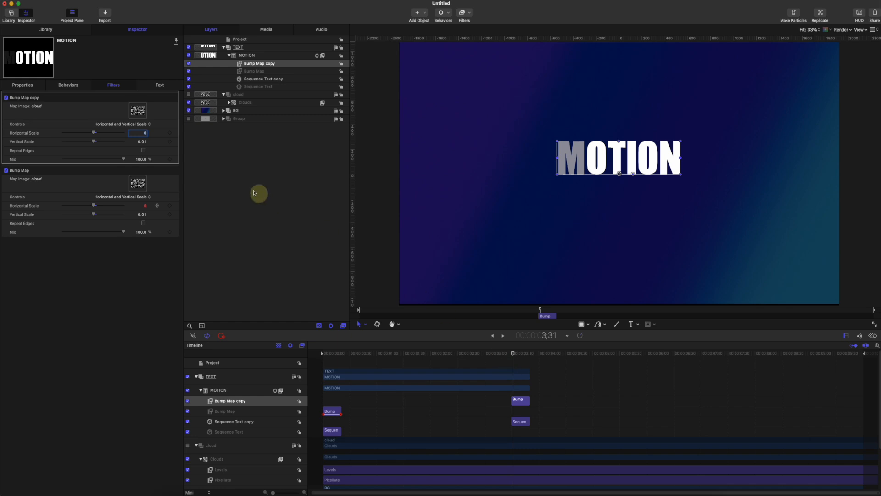
pyautogui.click(170, 133)
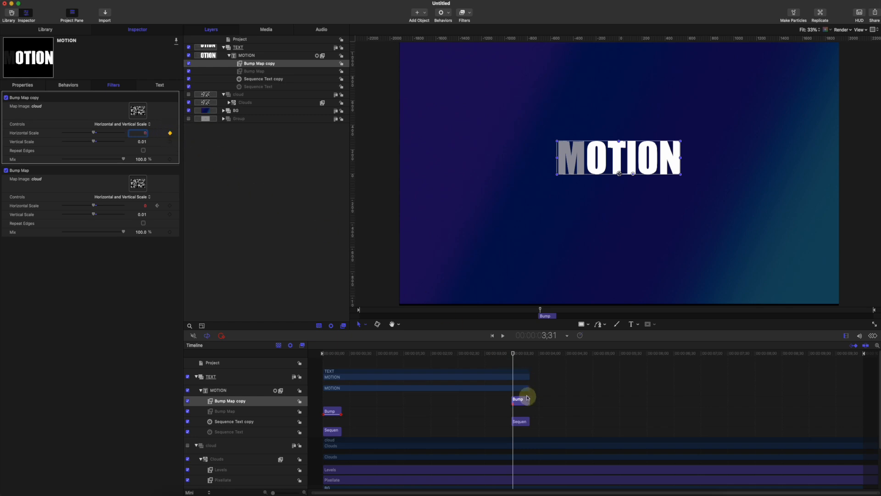
# Set the Bump Map copy's Horizontal Scale to -10 at 00:00:03;48 and play back the text's exit animation.
pyautogui.moveTo(514, 353); pyautogui.dragTo(528, 357)
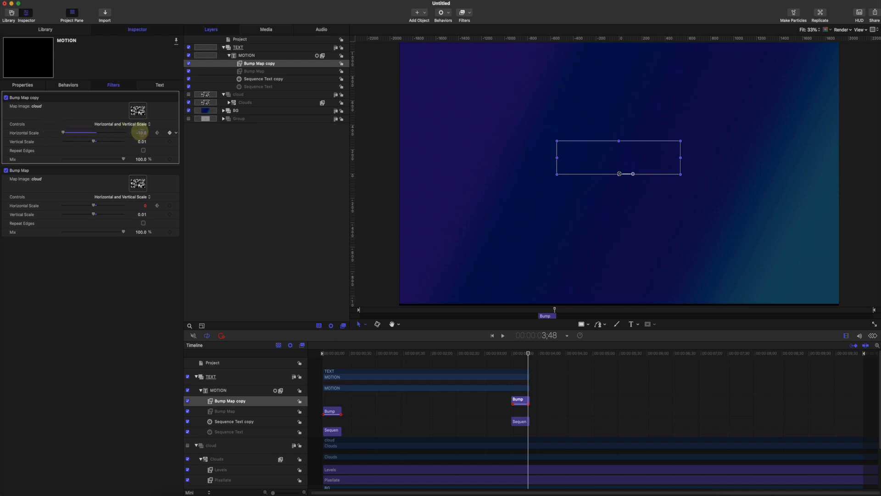
pyautogui.moveTo(522, 353); pyautogui.dragTo(488, 355)
pyautogui.press('space')
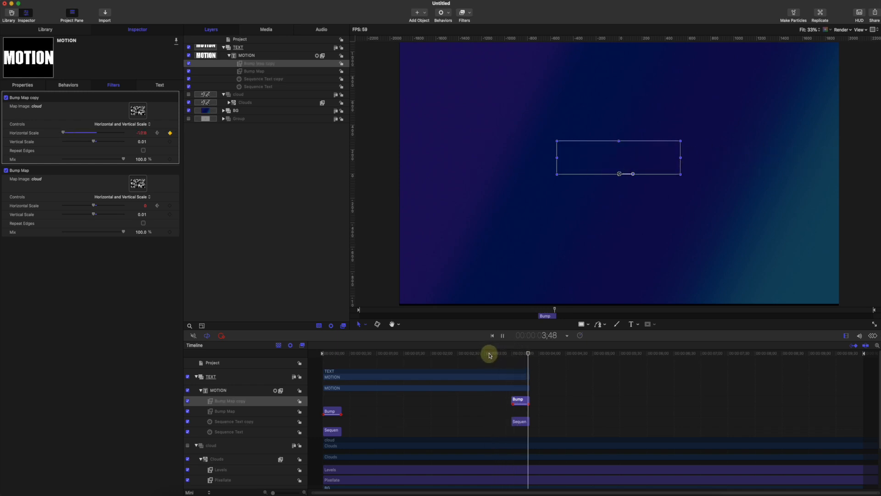
# Play back the MOTION text animation from the start and inspect the glitch-out around 00:00:03;34.
pyautogui.moveTo(354, 354); pyautogui.dragTo(316, 354)
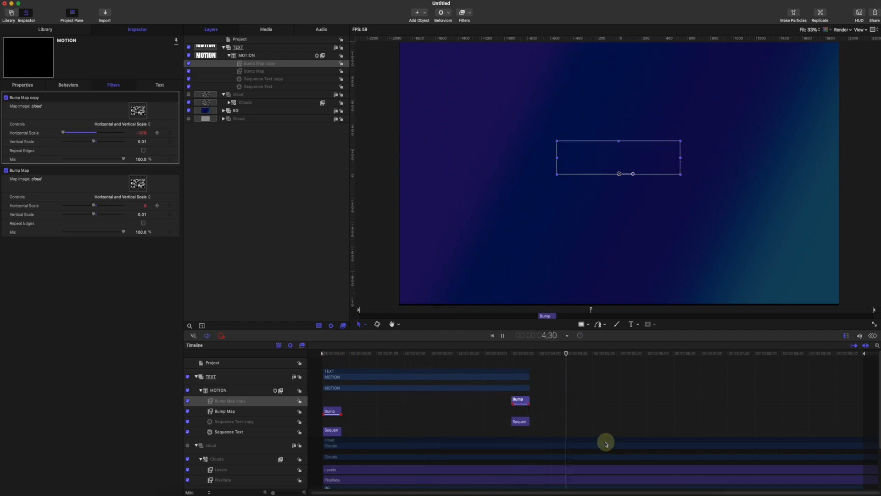
pyautogui.press('space')
pyautogui.moveTo(519, 355)
pyautogui.mouseDown()
pyautogui.moveTo(502, 354)
pyautogui.moveTo(516, 359)
pyautogui.mouseUp()
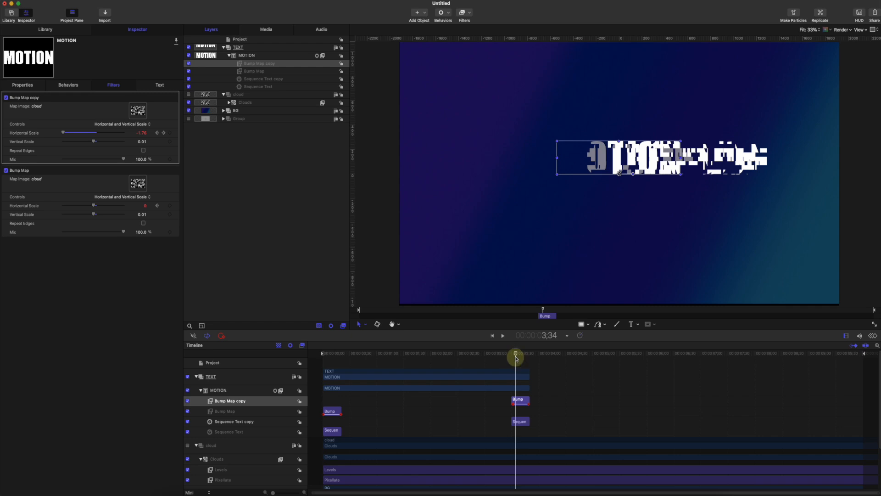
# Add a Colorize filter to the MOTION text and set Remap White To to a bright cyan.
pyautogui.click(250, 58)
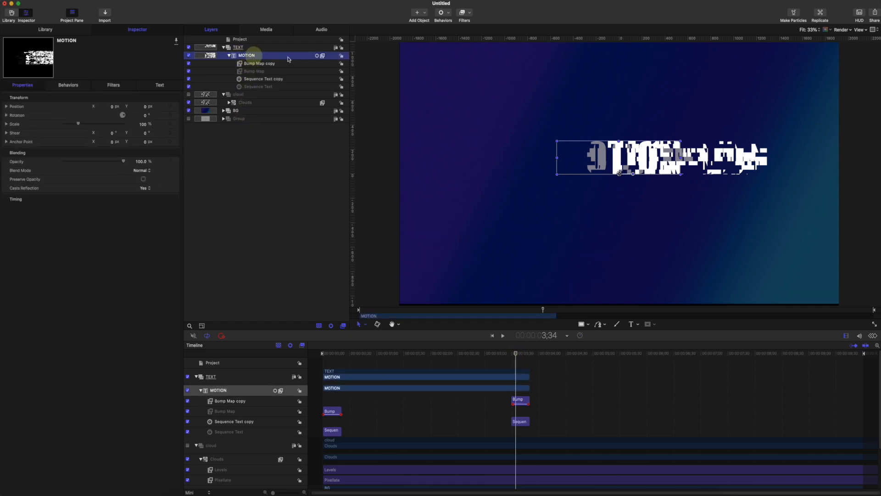
pyautogui.click(472, 17)
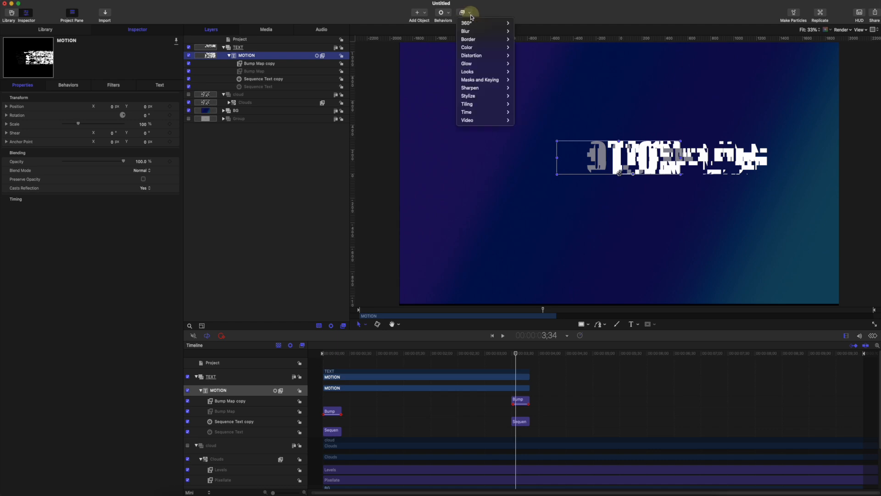
pyautogui.moveTo(474, 50)
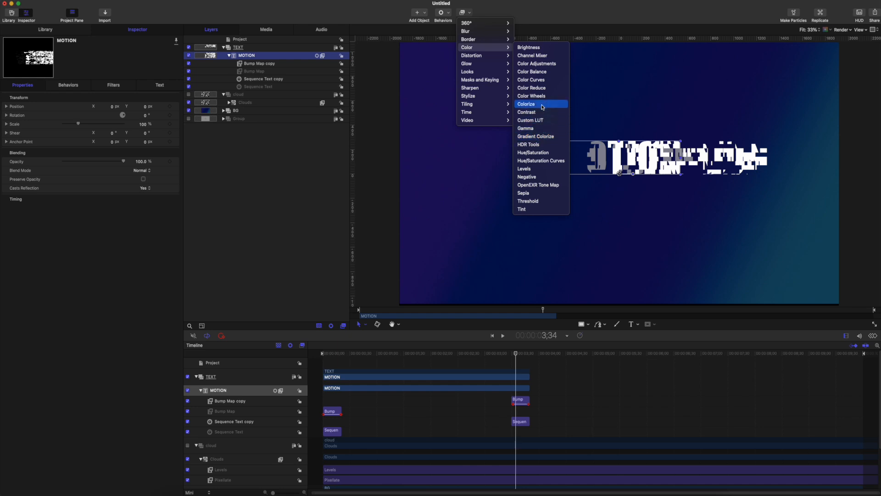
pyautogui.click(543, 107)
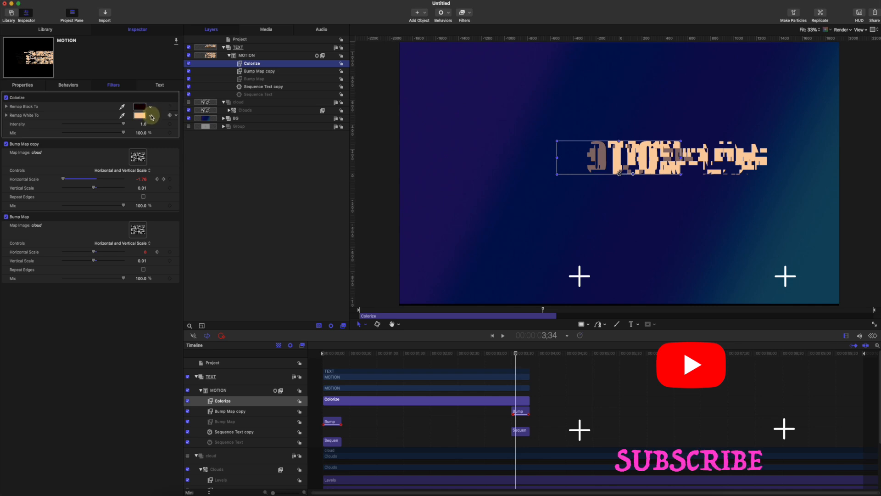
pyautogui.click(151, 116)
pyautogui.moveTo(155, 125); pyautogui.dragTo(157, 161)
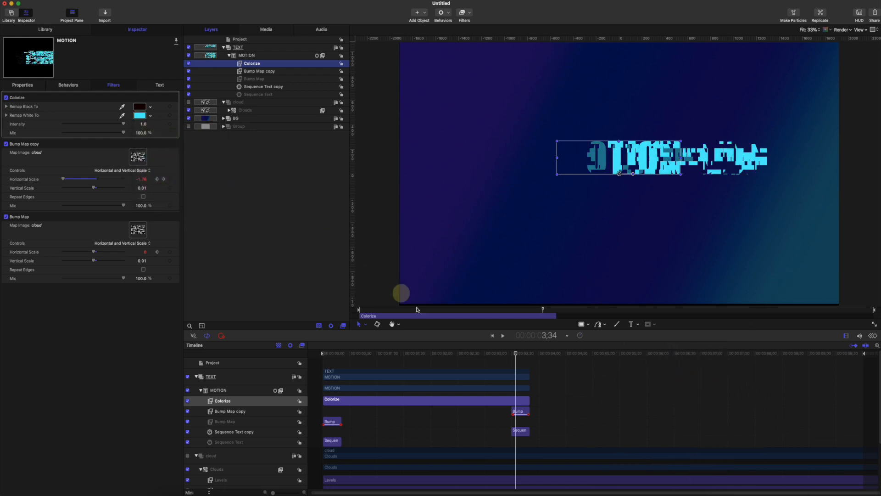
# Play back and scrub through the cyan text's entrance and exit animations to judge their timing.
pyautogui.moveTo(462, 356); pyautogui.dragTo(311, 351)
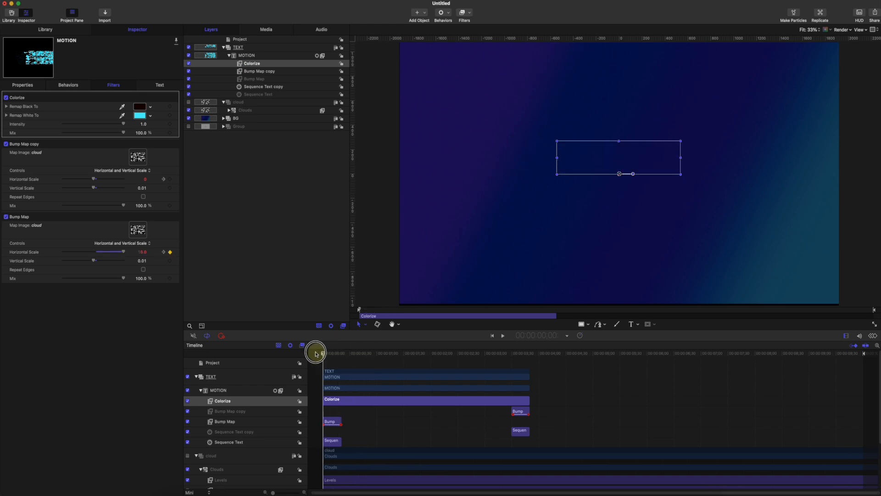
pyautogui.press('space')
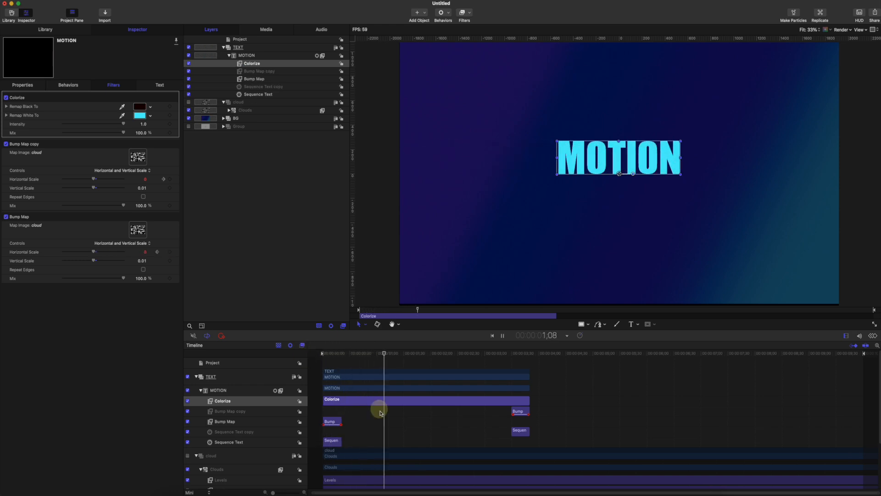
pyautogui.click(509, 353)
pyautogui.moveTo(508, 353); pyautogui.dragTo(446, 347)
pyautogui.press('Home')
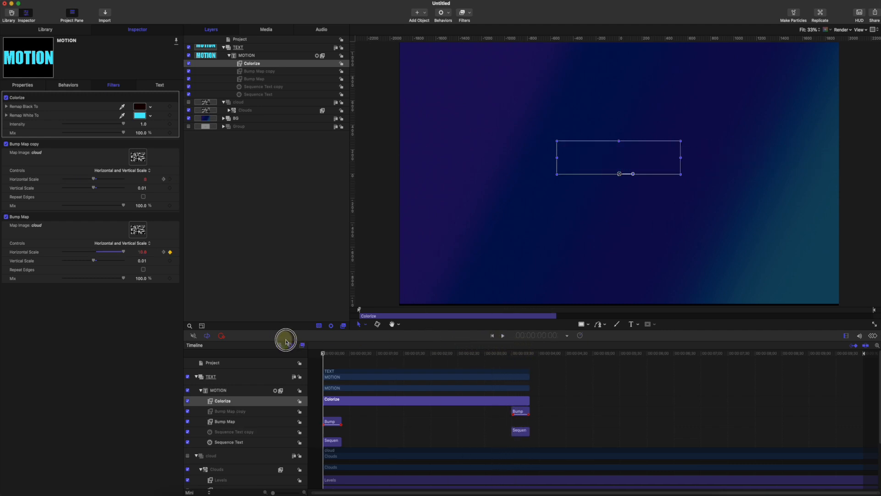
pyautogui.press('space')
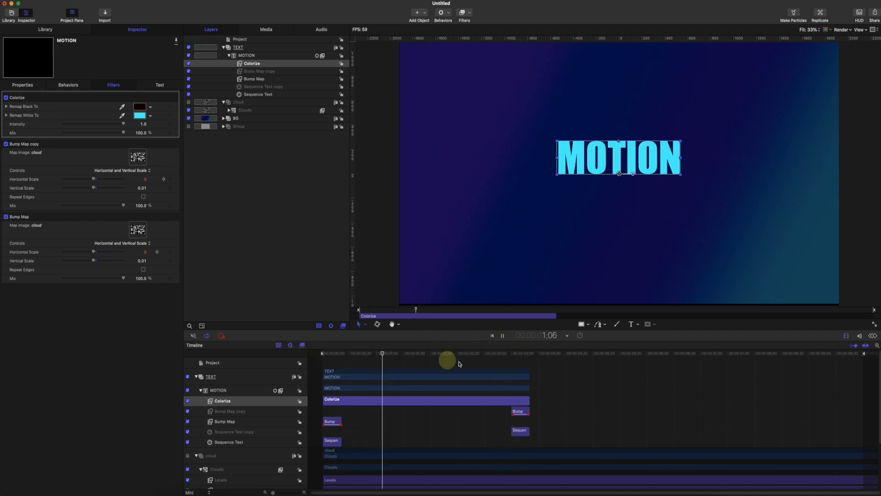
pyautogui.moveTo(507, 354); pyautogui.dragTo(341, 354)
pyautogui.press('space')
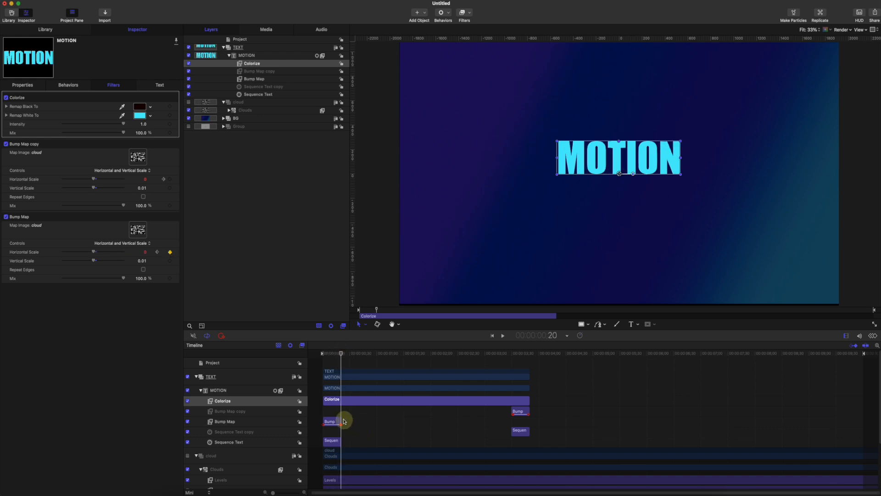
# Extend the entrance Bump Map filter and Sequence Text behavior so both end at 00:00:00;28.
pyautogui.moveTo(340, 421); pyautogui.dragTo(347, 420)
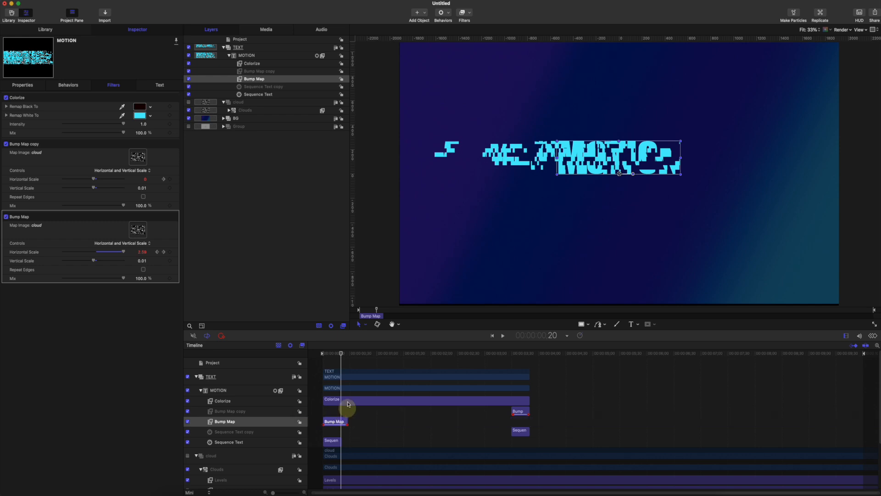
pyautogui.click(343, 354)
pyautogui.moveTo(344, 354); pyautogui.dragTo(347, 354)
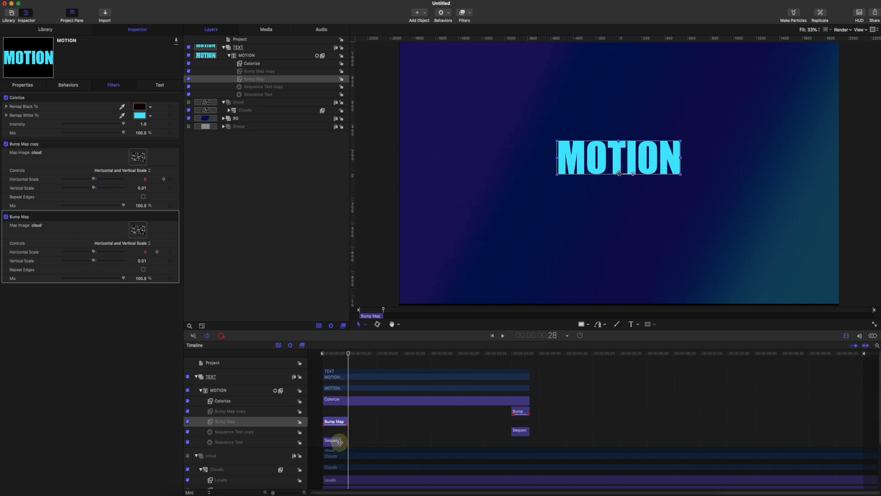
pyautogui.moveTo(340, 441); pyautogui.dragTo(349, 448)
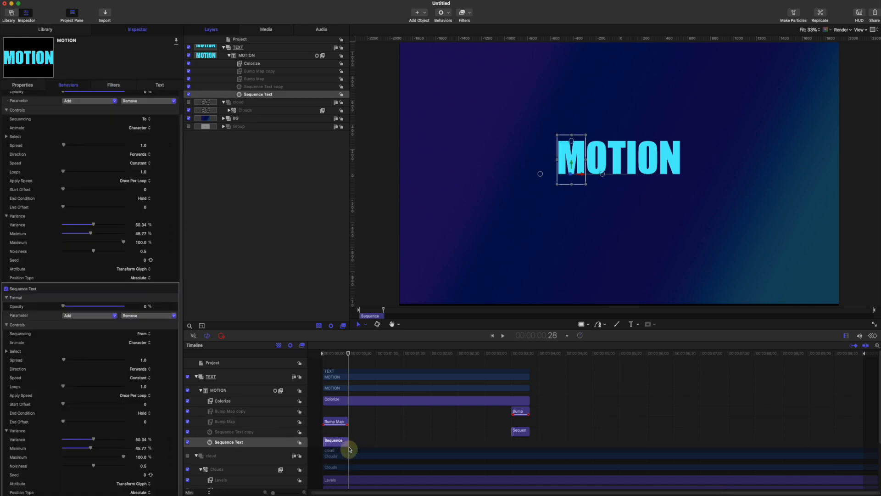
# Extend the Bump Map copy and Sequence Text copy backwards so both start at 00:00:03;22.
pyautogui.moveTo(350, 352); pyautogui.dragTo(504, 369)
pyautogui.click(518, 411)
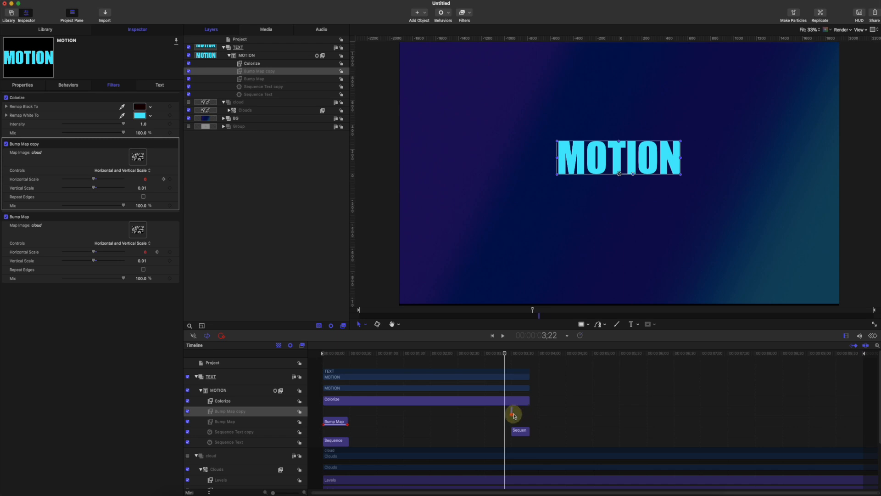
pyautogui.moveTo(515, 416); pyautogui.dragTo(508, 416)
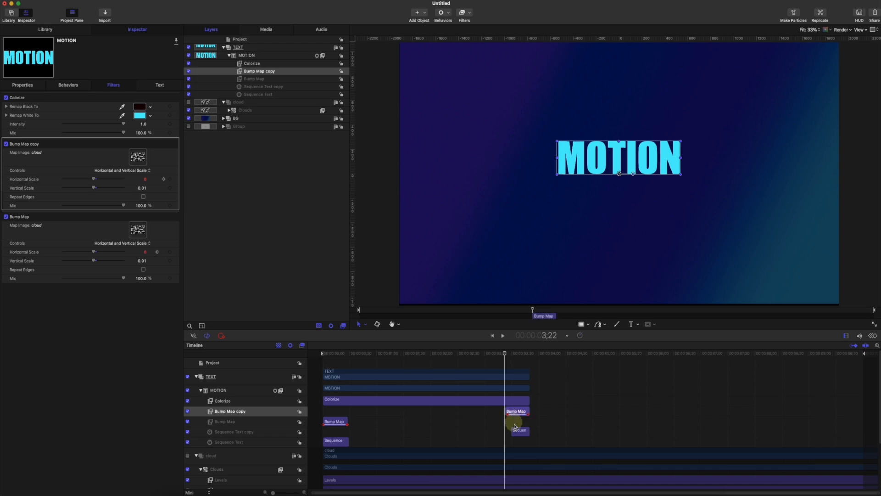
pyautogui.click(521, 433)
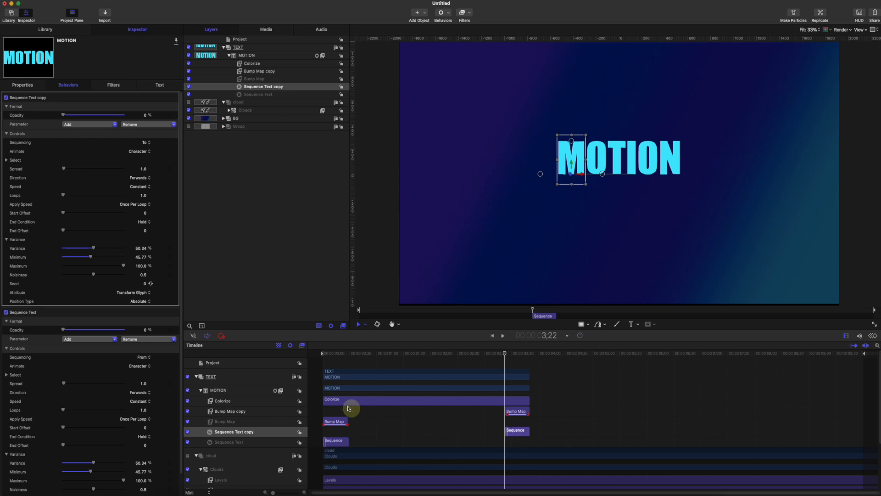
# Lengthen the entrance Bump Map and Sequence Text to end at 00:00:00;30 and play back the animation.
pyautogui.moveTo(350, 353); pyautogui.dragTo(352, 353)
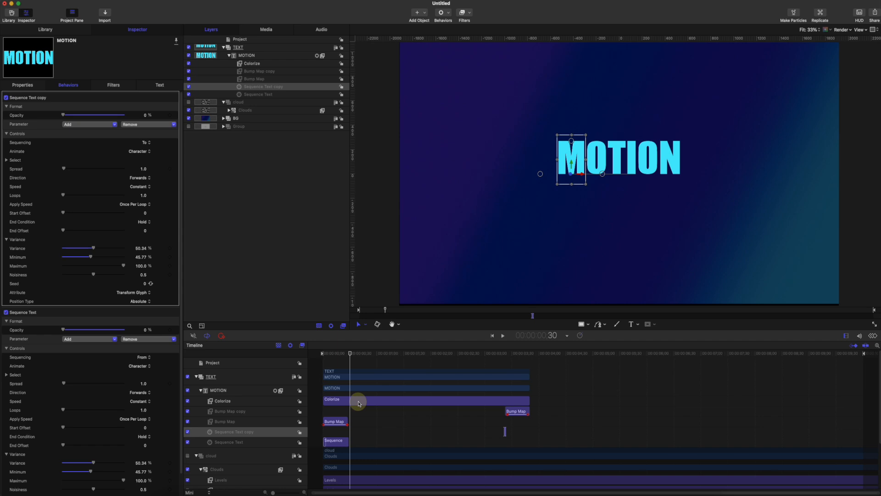
pyautogui.click(344, 421)
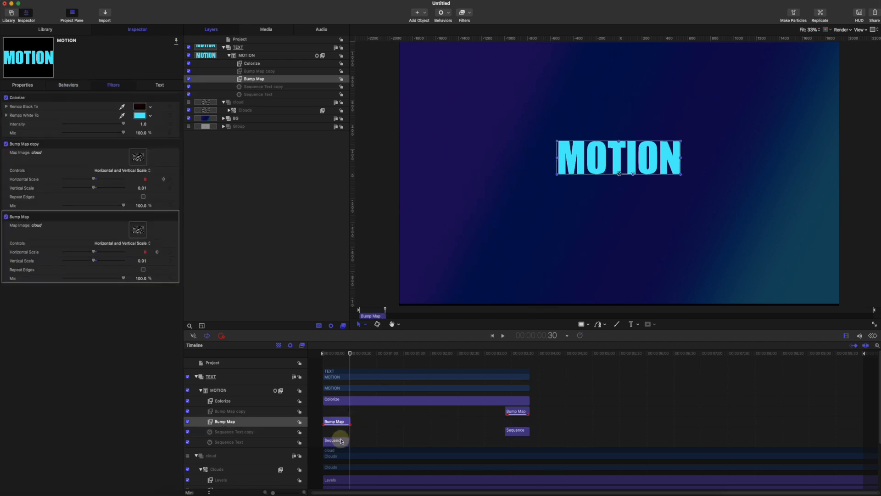
pyautogui.click(341, 441)
pyautogui.press('space')
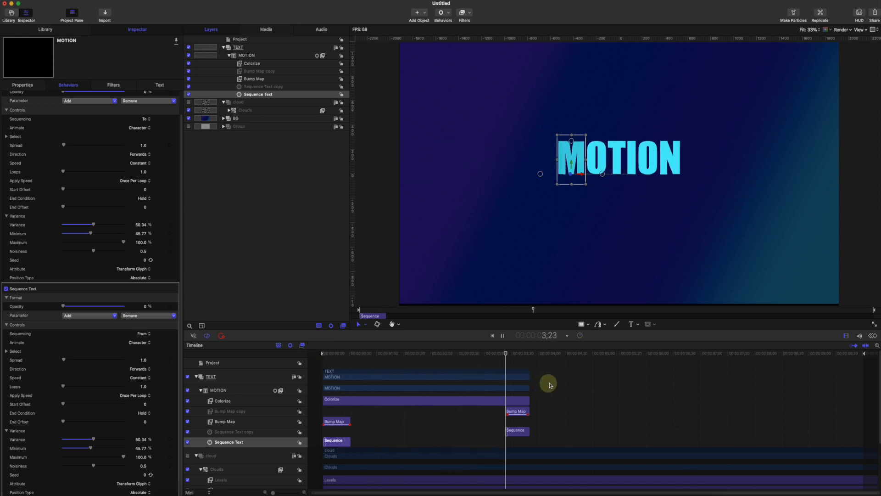
pyautogui.moveTo(423, 354); pyautogui.dragTo(324, 352)
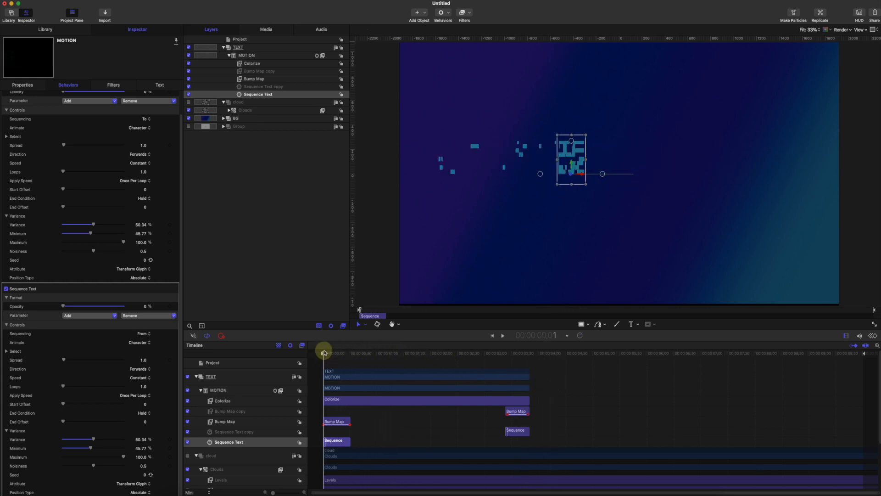
# Add a Glow filter to the MOTION text with Radius 24, Opacity 1.9, Threshold 0.84 and Softness 0.47.
pyautogui.click(248, 56)
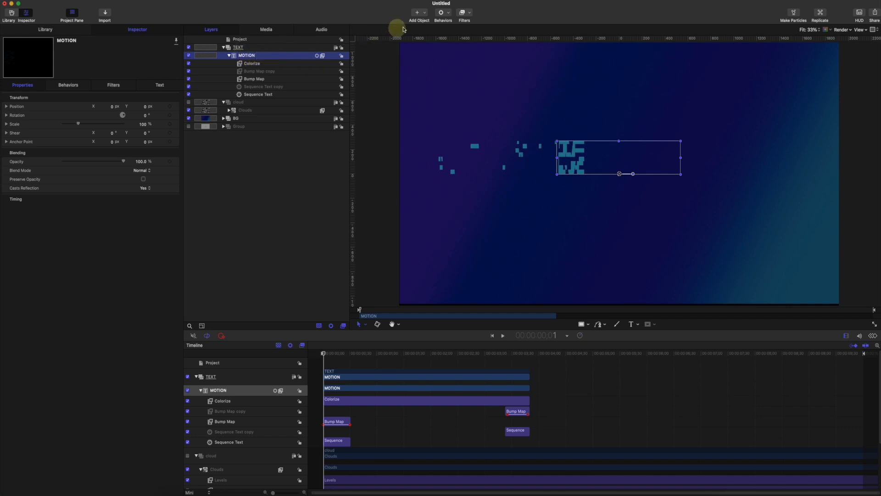
pyautogui.click(471, 13)
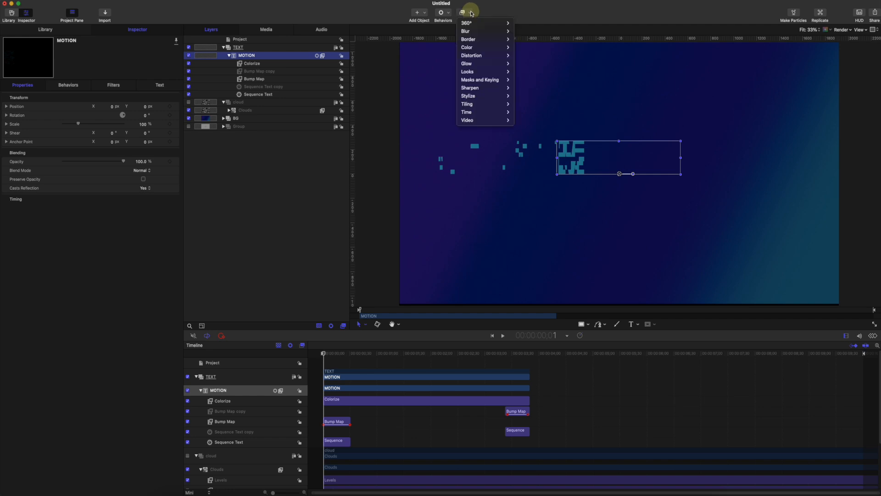
pyautogui.moveTo(475, 66)
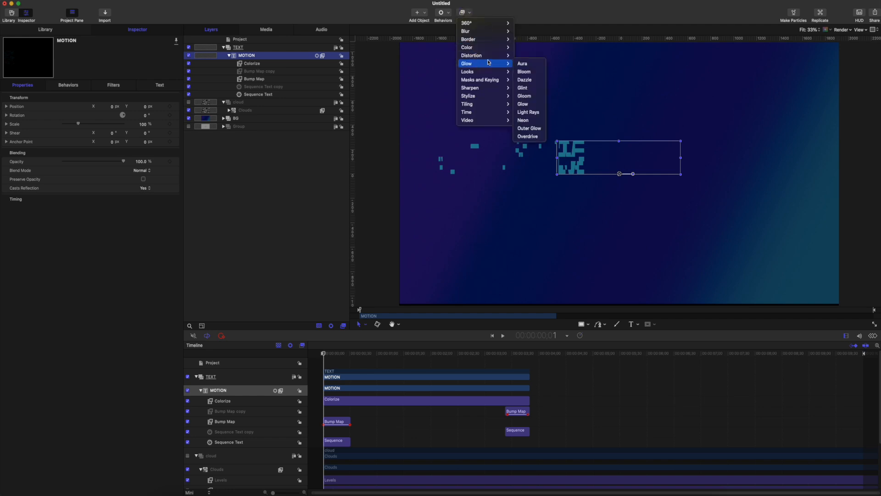
pyautogui.click(531, 106)
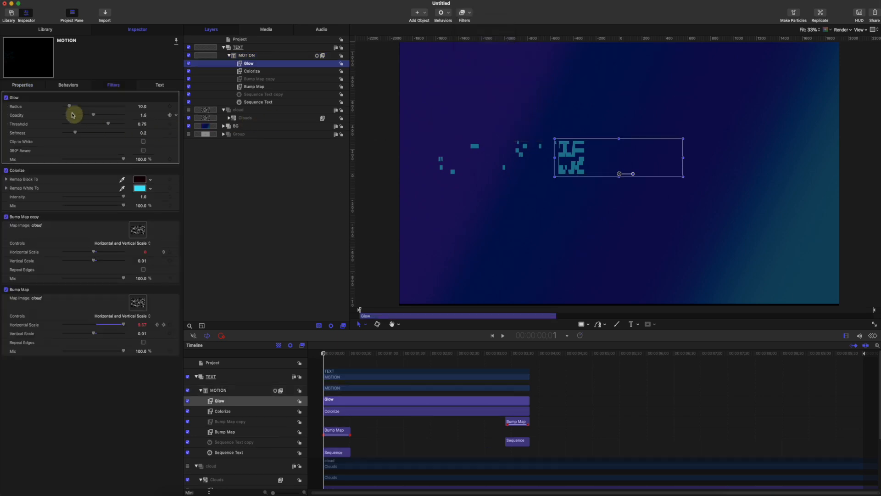
pyautogui.moveTo(70, 106); pyautogui.dragTo(77, 106)
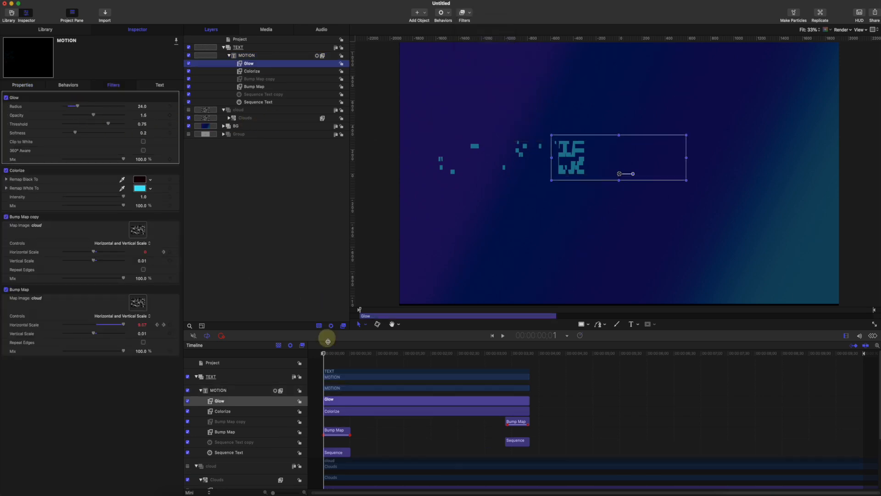
pyautogui.click(341, 354)
pyautogui.moveTo(342, 356)
pyautogui.mouseDown()
pyautogui.moveTo(365, 356)
pyautogui.moveTo(347, 356)
pyautogui.mouseUp()
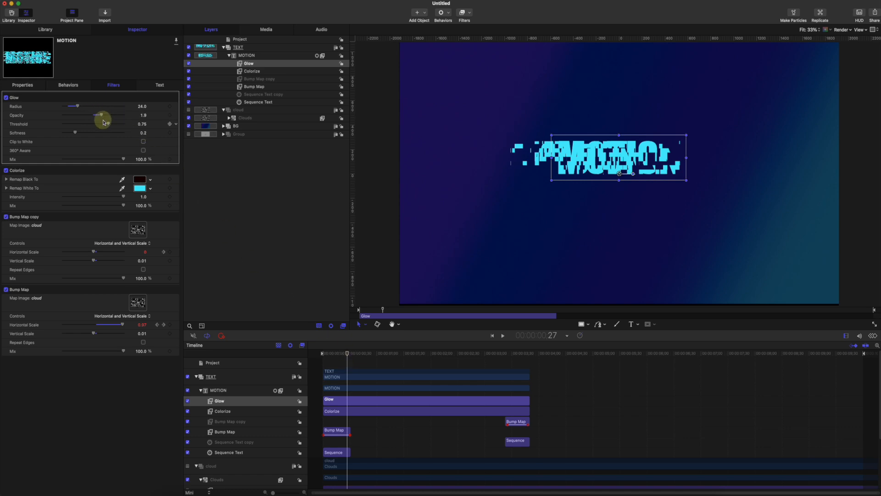
pyautogui.moveTo(104, 122); pyautogui.dragTo(115, 127)
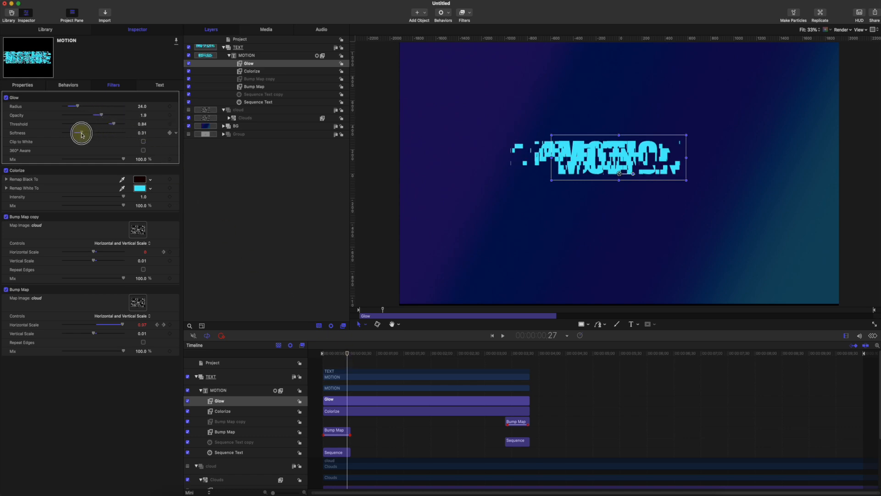
# Raise the Glow filter's Radius to 89, checking the glow on the text's entrance and exit frames.
pyautogui.moveTo(340, 354); pyautogui.dragTo(514, 367)
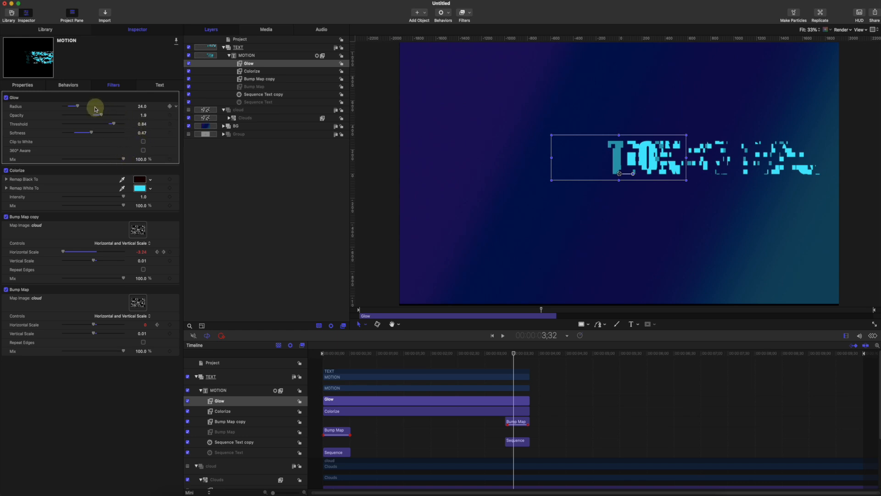
pyautogui.moveTo(90, 107); pyautogui.dragTo(107, 106)
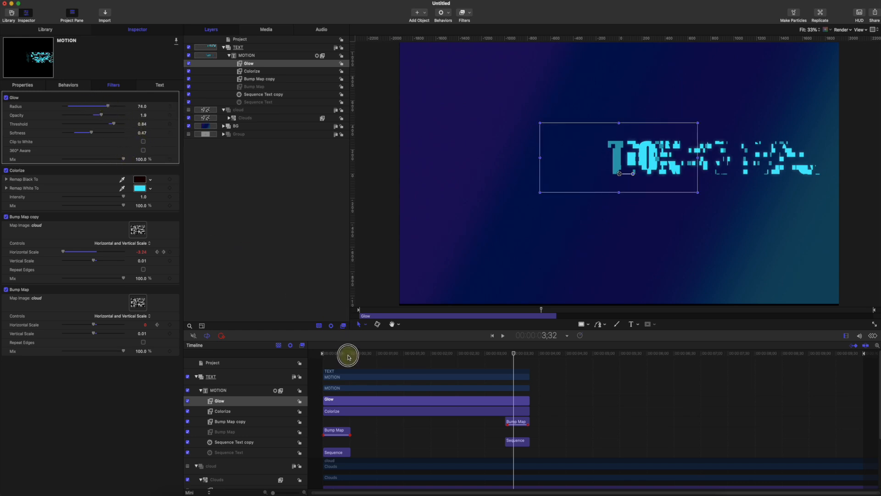
pyautogui.moveTo(346, 354); pyautogui.dragTo(508, 362)
pyautogui.moveTo(108, 106); pyautogui.dragTo(117, 106)
pyautogui.moveTo(505, 354); pyautogui.dragTo(334, 347)
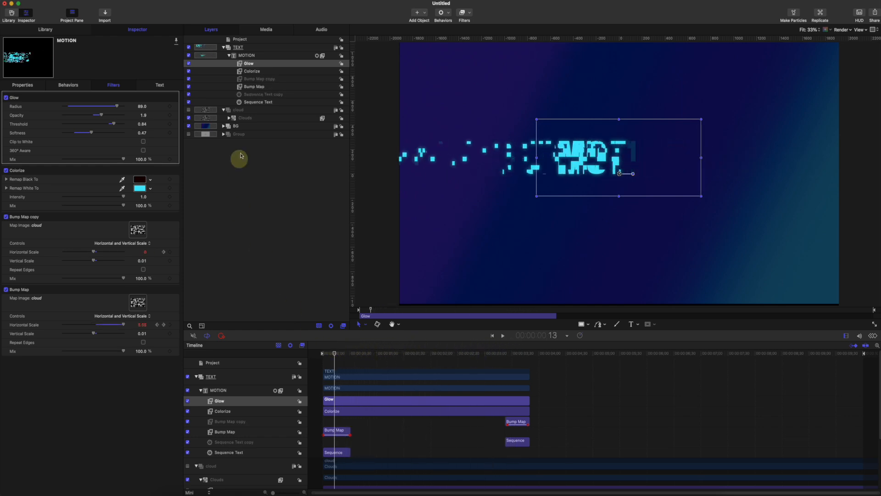
# Add a Gaussian Blur filter to the MOTION text.
pyautogui.click(246, 55)
pyautogui.click(462, 13)
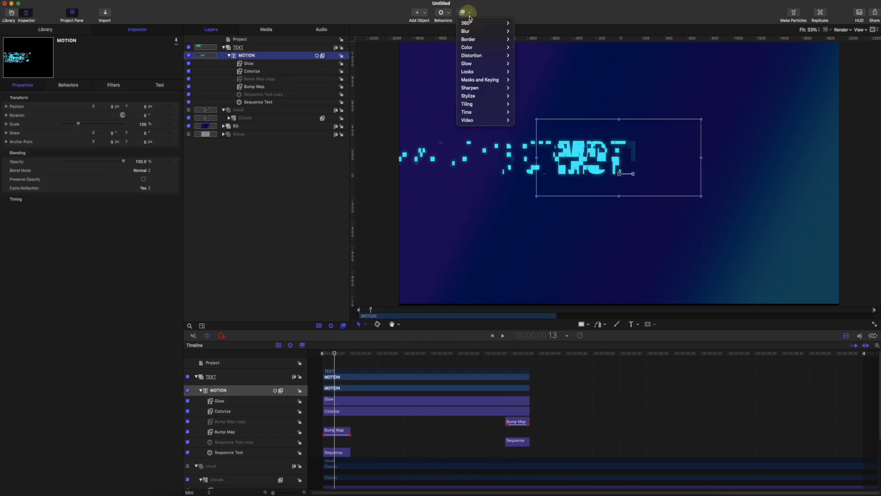
pyautogui.moveTo(491, 37)
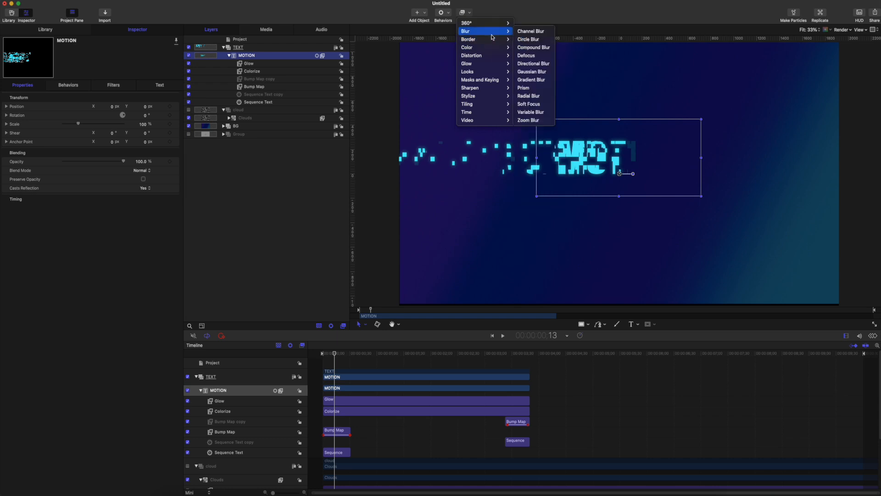
pyautogui.click(532, 72)
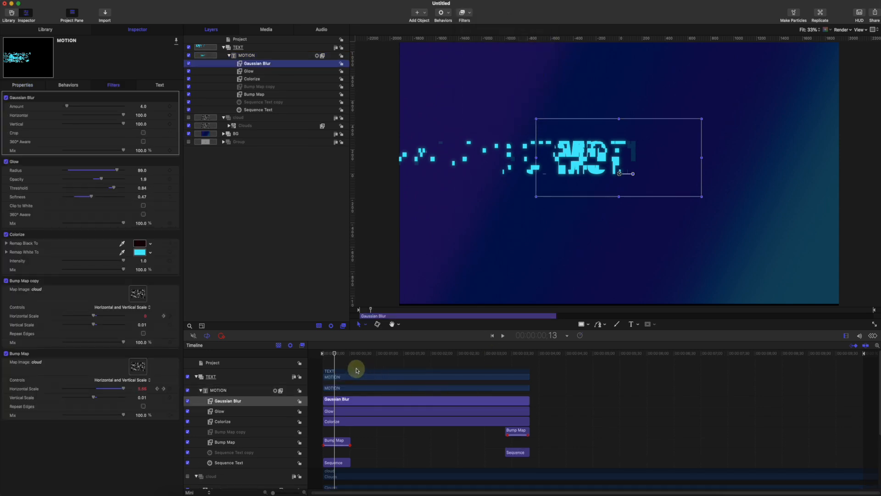
# Set the Gaussian Blur's Amount to 10 and play back the MOTION text's entrance and exit to check the blur.
pyautogui.moveTo(334, 356); pyautogui.dragTo(352, 356)
pyautogui.moveTo(69, 109)
pyautogui.mouseDown()
pyautogui.moveTo(92, 108)
pyautogui.moveTo(74, 109)
pyautogui.mouseUp()
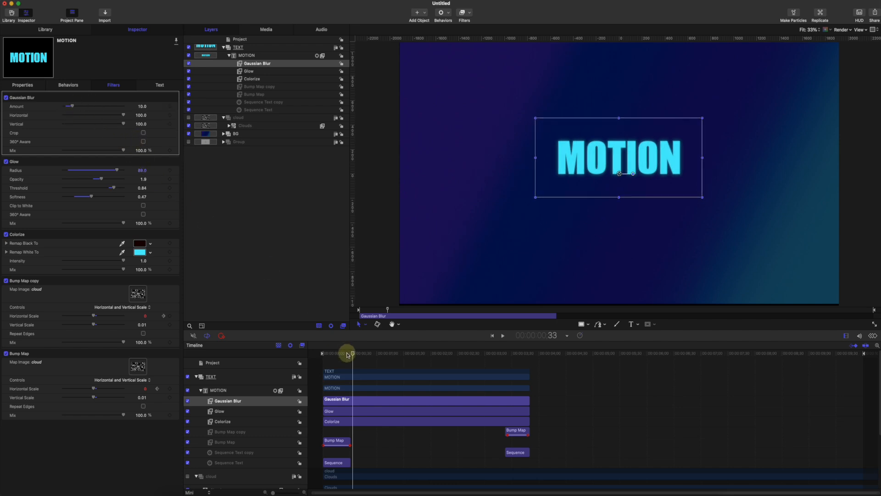
pyautogui.moveTo(344, 354); pyautogui.dragTo(315, 351)
pyautogui.press('space')
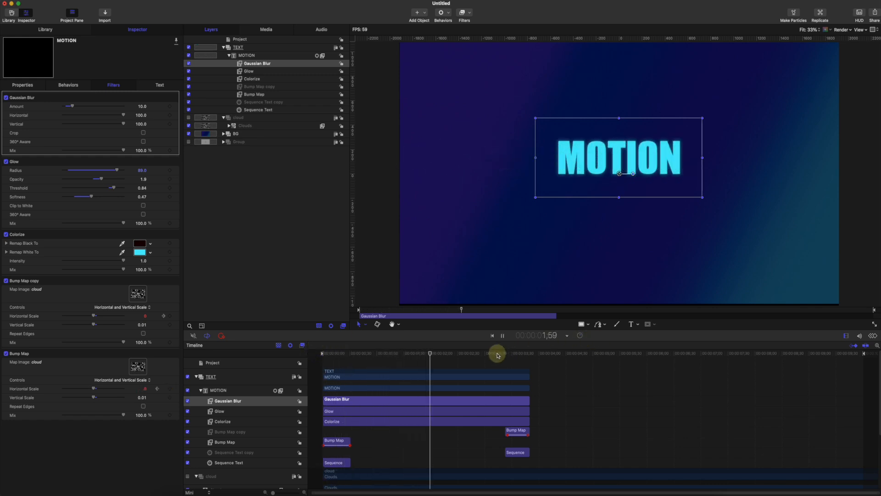
pyautogui.moveTo(498, 354); pyautogui.dragTo(508, 354)
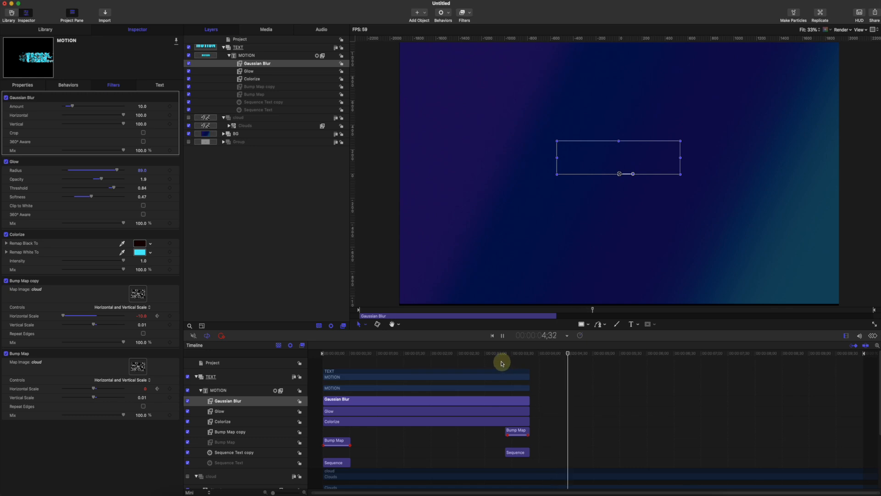
pyautogui.press('space')
pyautogui.click(369, 352)
pyautogui.moveTo(369, 352); pyautogui.dragTo(514, 353)
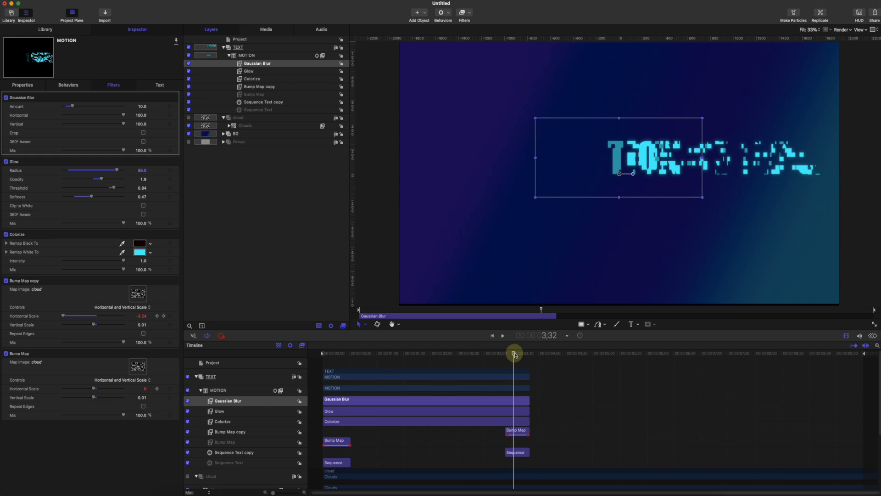
pyautogui.moveTo(514, 355); pyautogui.dragTo(519, 354)
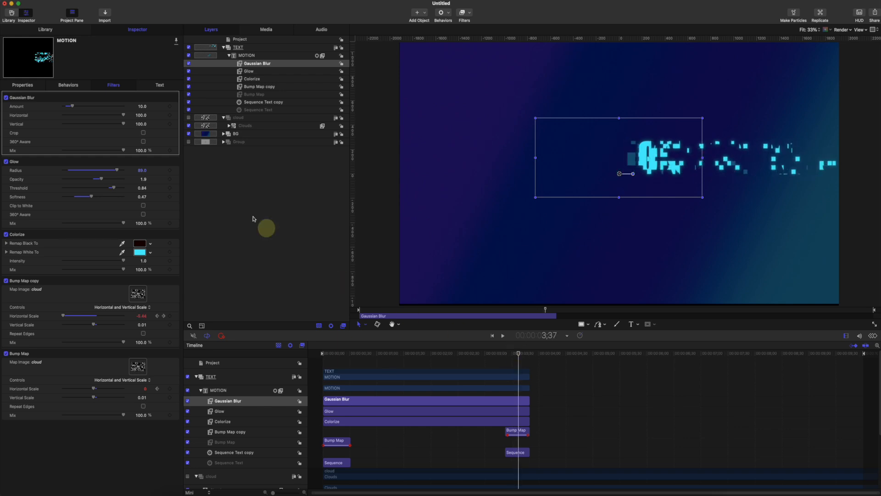
# Duplicate the MOTION text layer, naming the original "text1" and the duplicate "text 2".
pyautogui.click(231, 55)
pyautogui.click(241, 55)
pyautogui.rightClick(248, 56)
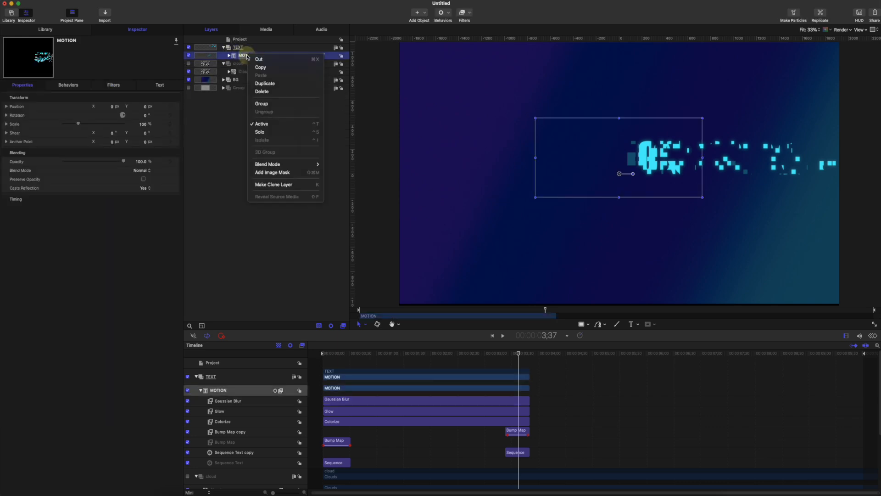
pyautogui.click(277, 83)
pyautogui.doubleClick(260, 56)
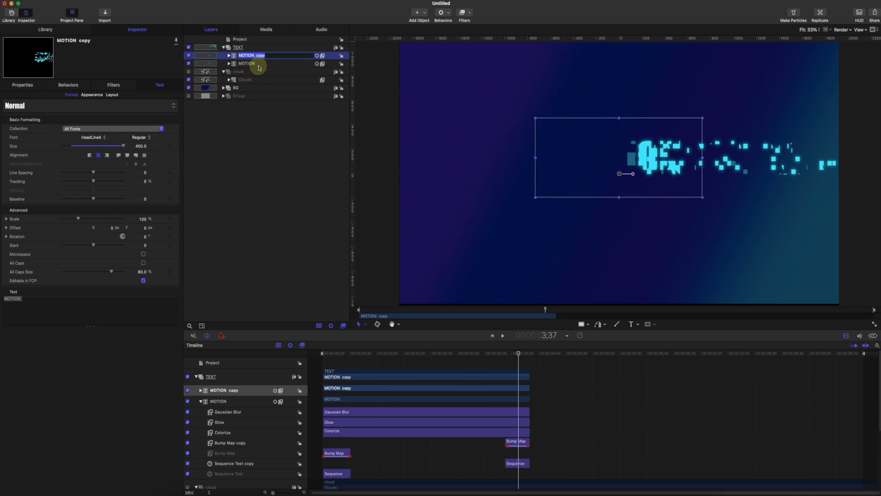
pyautogui.doubleClick(259, 64)
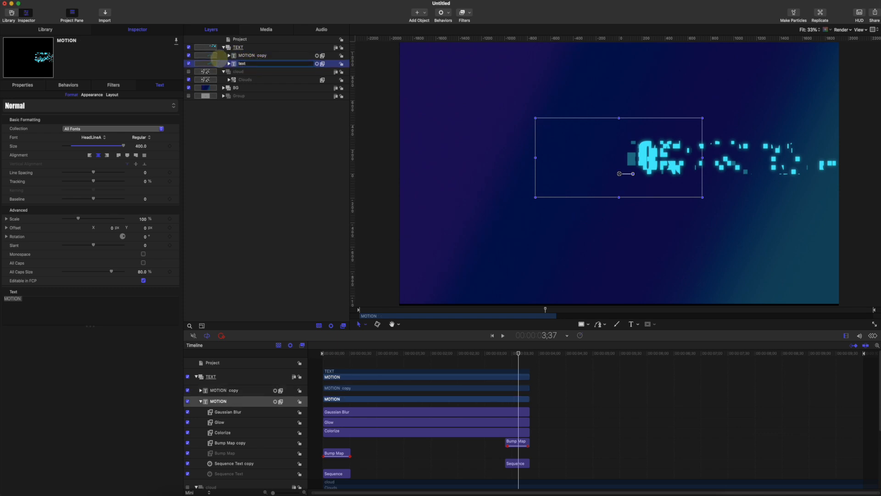
pyautogui.doubleClick(259, 55)
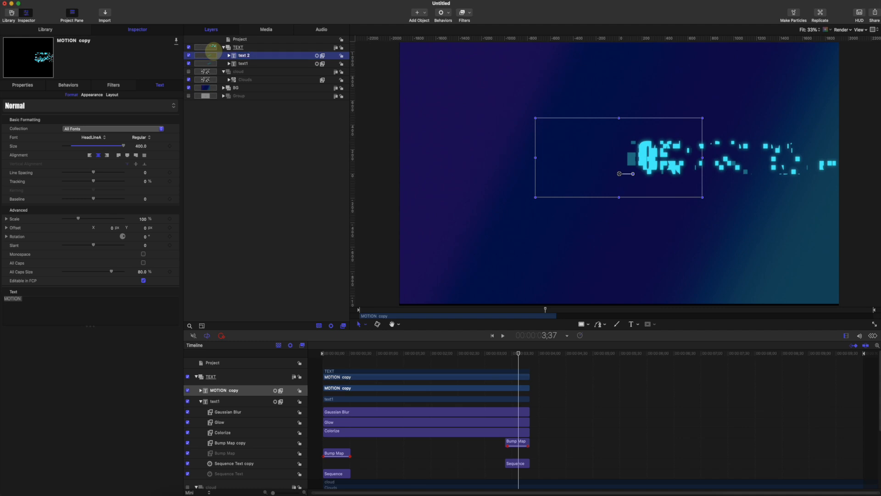
# Duplicate text1, place the copy above text 2 in the TEXT group and rename it "text 3".
pyautogui.rightClick(255, 63)
pyautogui.click(266, 91)
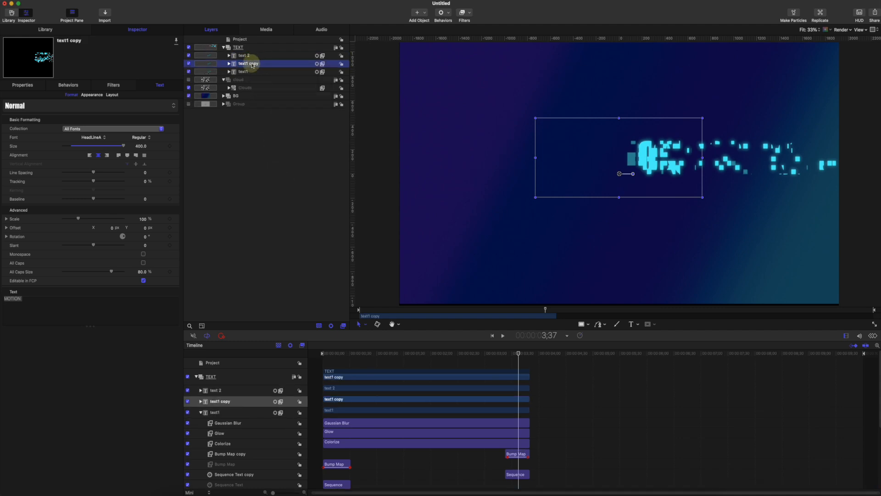
pyautogui.moveTo(252, 62); pyautogui.dragTo(252, 57)
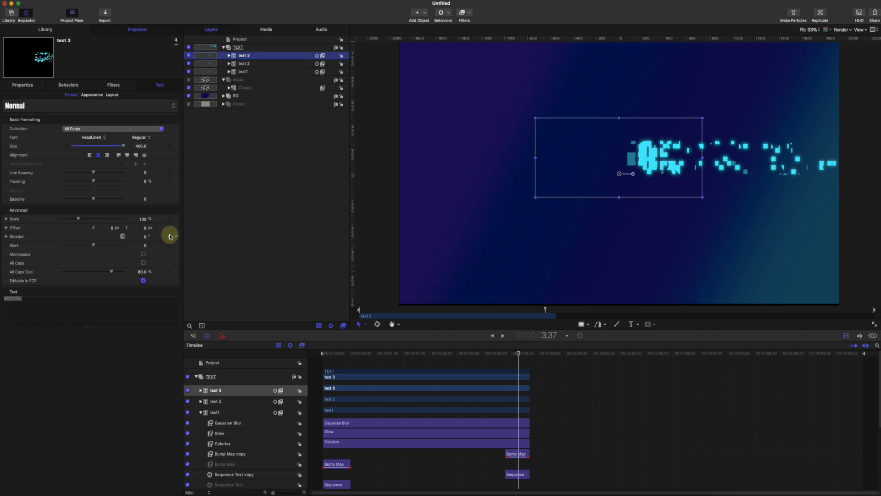
# Replace the wording of text 2 with "CREATIVE".
pyautogui.click(248, 65)
pyautogui.click(28, 301)
pyautogui.moveTo(36, 300); pyautogui.dragTo(10, 301)
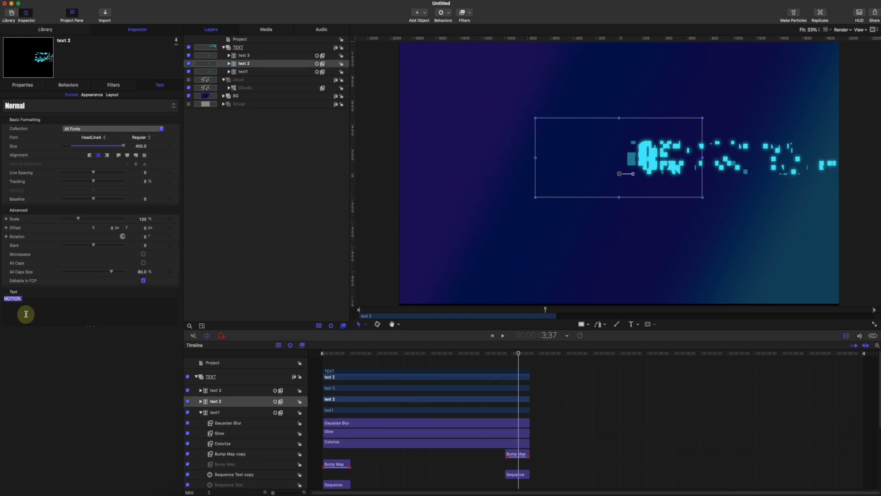
pyautogui.write('CREAT')
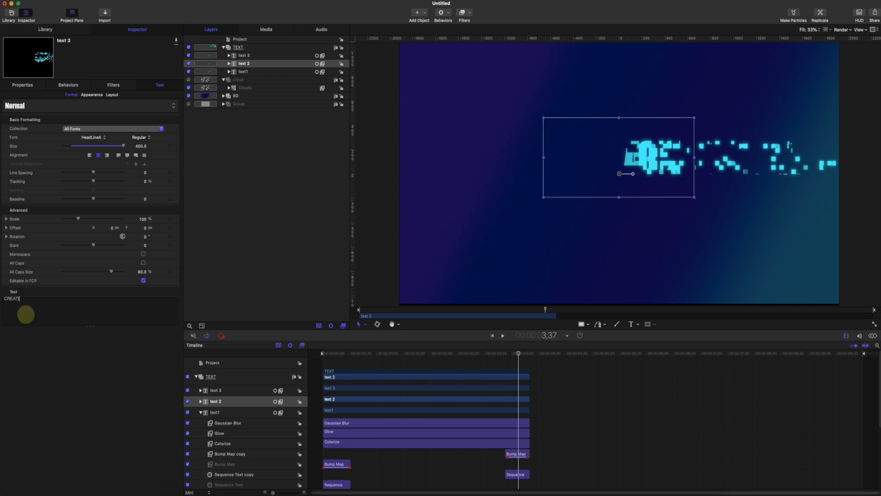
pyautogui.write('IVE')
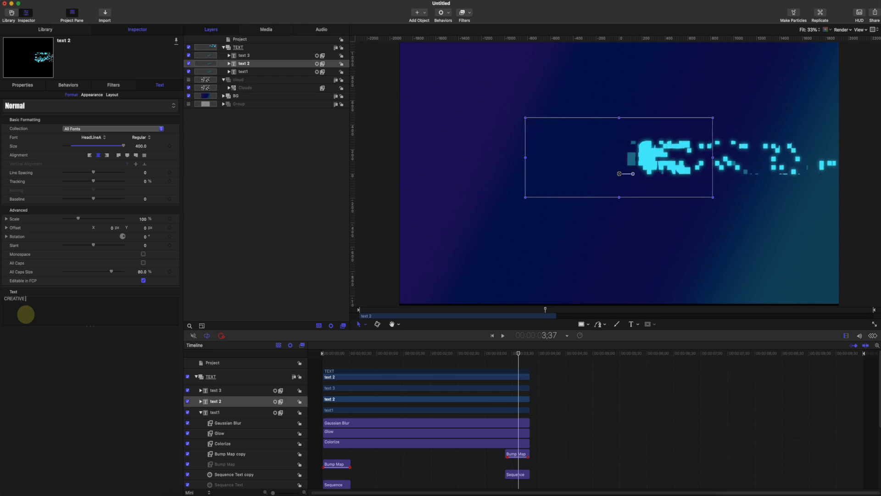
# Replace the wording of text 3 with "DESIGN".
pyautogui.click(252, 55)
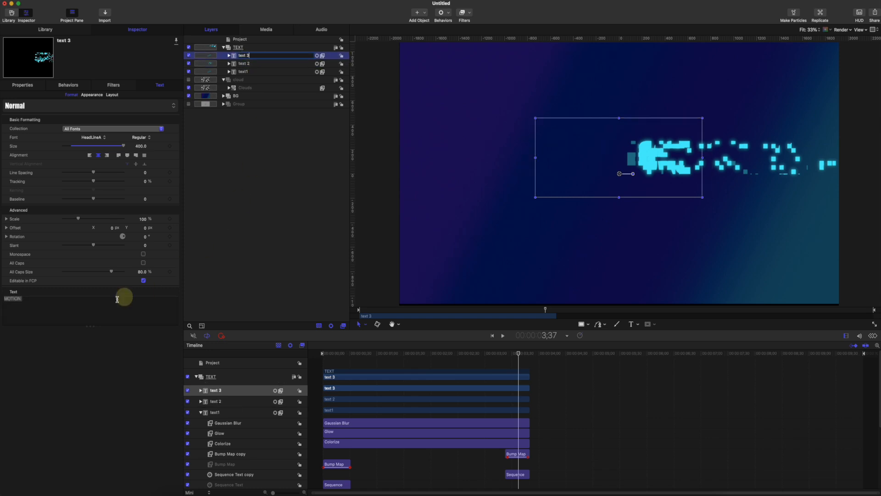
pyautogui.click(34, 301)
pyautogui.press('super+a')
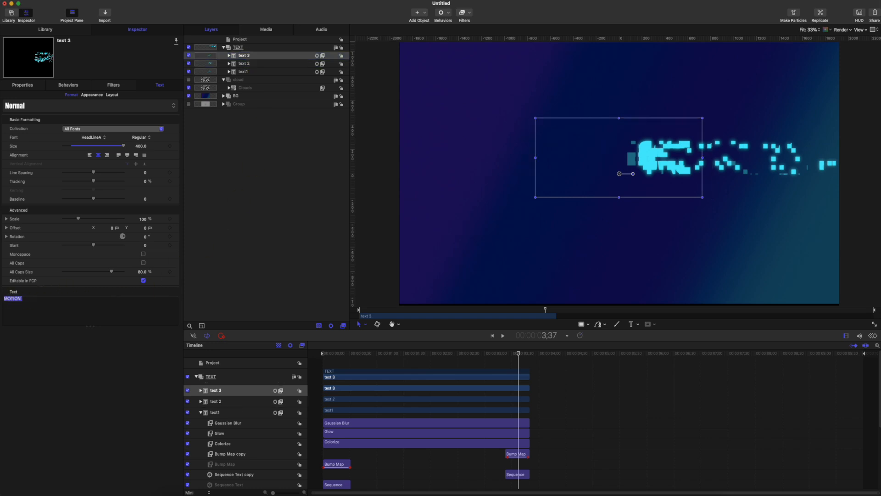
pyautogui.write('DESIGN')
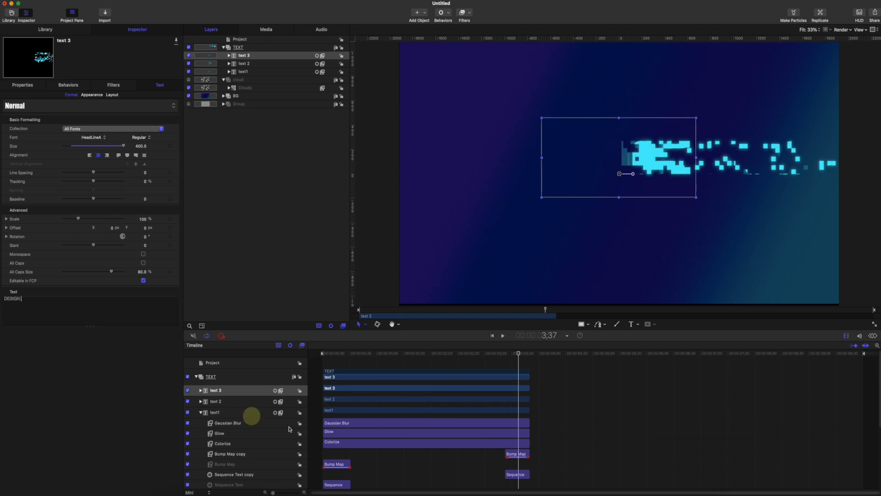
# Hide text 3 and move text 2 along the timeline so its entrance overlaps the exit of text1.
pyautogui.moveTo(336, 354); pyautogui.dragTo(433, 354)
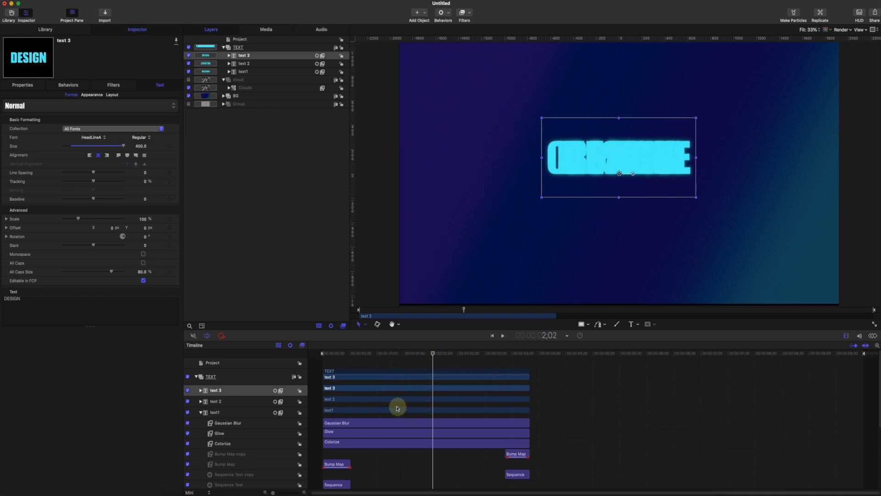
pyautogui.click(189, 55)
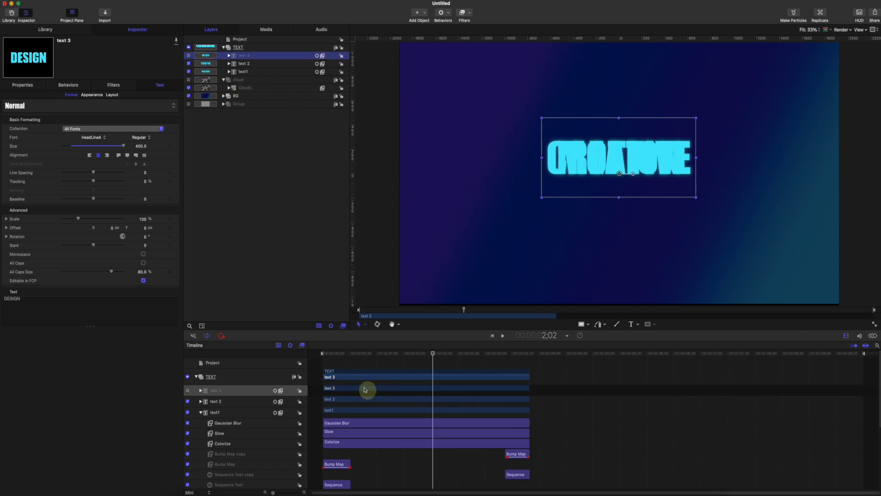
pyautogui.click(247, 65)
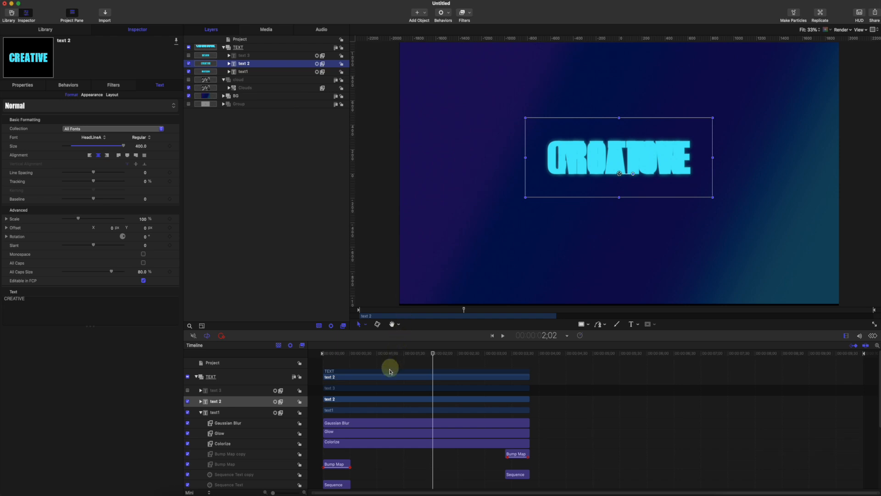
pyautogui.moveTo(376, 402); pyautogui.dragTo(554, 412)
pyautogui.moveTo(489, 353); pyautogui.dragTo(521, 360)
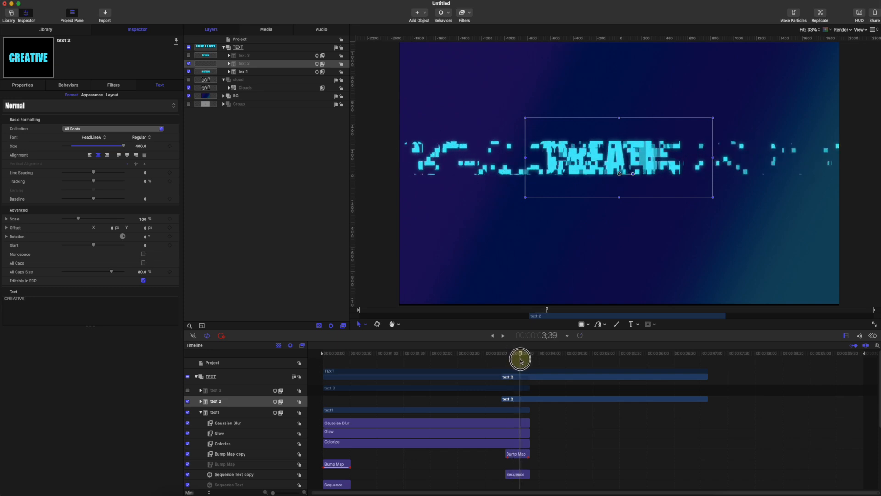
# Set the Remap White To color of text 2's Colorize filter to yellow.
pyautogui.click(228, 64)
pyautogui.click(253, 87)
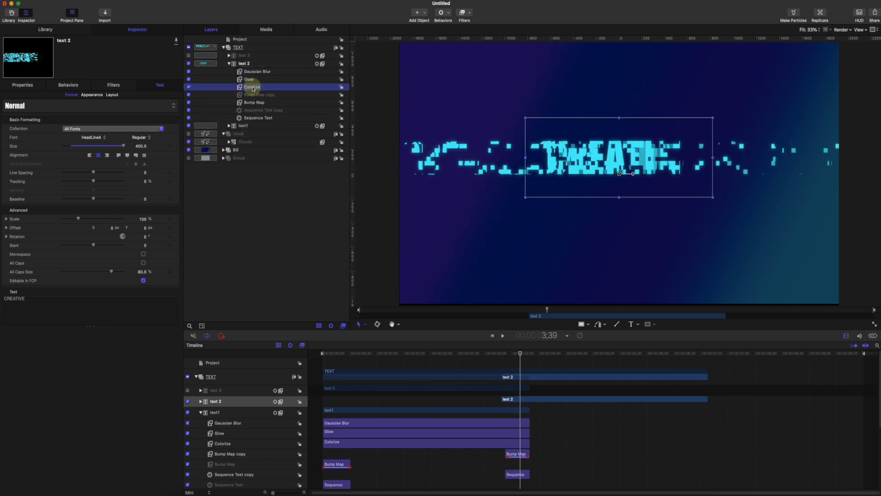
pyautogui.click(151, 252)
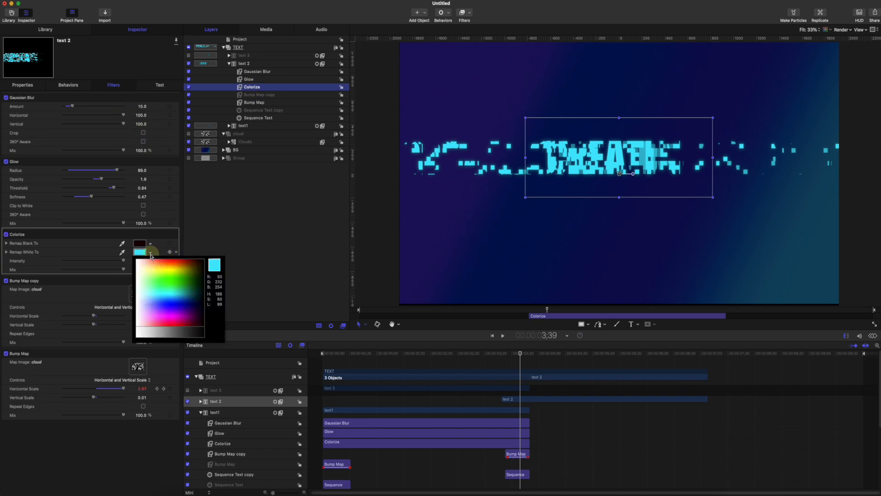
pyautogui.click(166, 270)
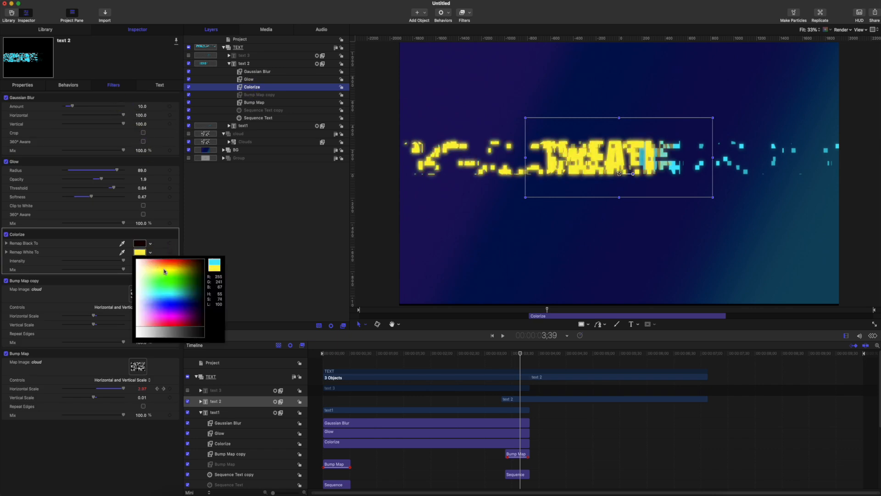
# Shift text 2 slightly later to start with text1's exit Bump Map, and scrub through to its own exit.
pyautogui.click(507, 401)
pyautogui.moveTo(517, 358)
pyautogui.mouseDown()
pyautogui.moveTo(659, 360)
pyautogui.moveTo(475, 360)
pyautogui.moveTo(508, 362)
pyautogui.mouseUp()
pyautogui.moveTo(517, 401); pyautogui.dragTo(520, 358)
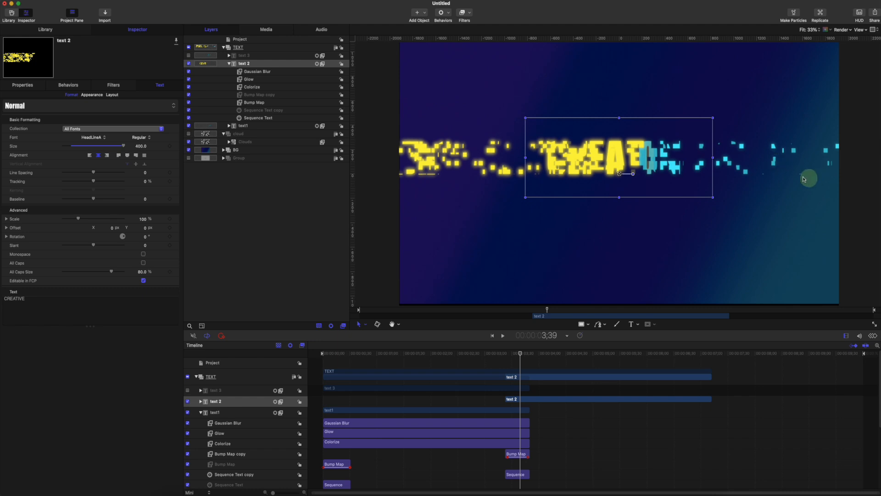
pyautogui.moveTo(524, 354); pyautogui.dragTo(707, 358)
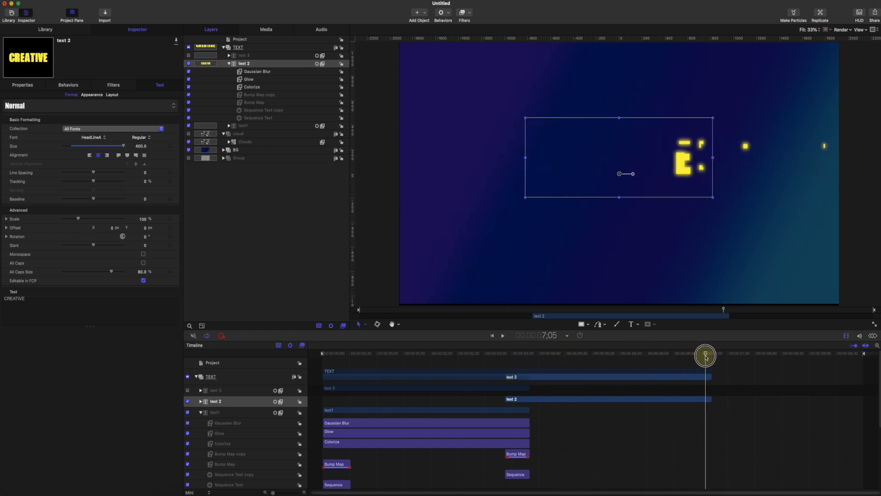
# Show text 3 again and move it to start at about 00:00:06;34, overlapping the end of text 2.
pyautogui.click(188, 55)
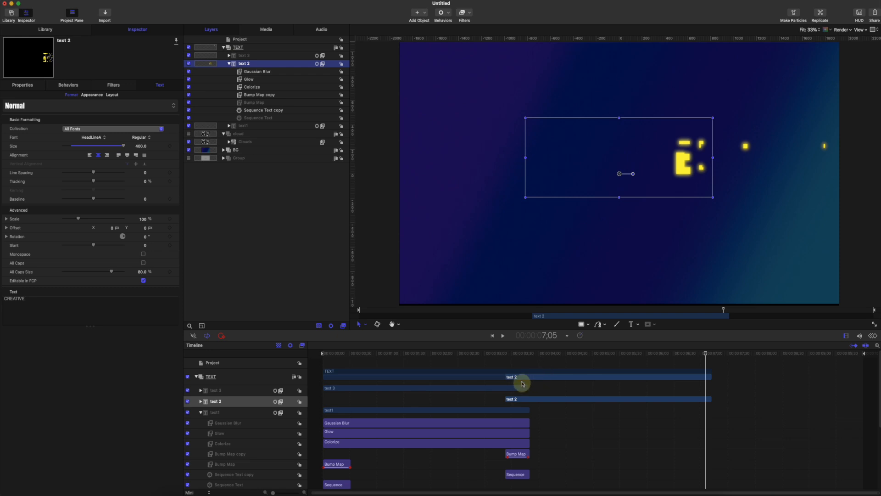
pyautogui.moveTo(421, 389); pyautogui.dragTo(765, 398)
pyautogui.moveTo(690, 353); pyautogui.dragTo(702, 387)
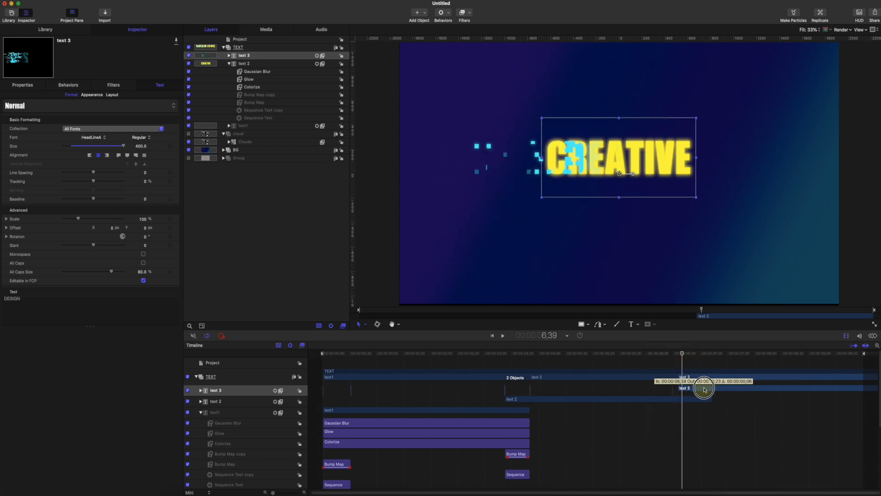
# Set the project's duration to 11 seconds and extend the play range to the new project end.
pyautogui.click(866, 356)
pyautogui.moveTo(865, 356); pyautogui.dragTo(873, 357)
pyautogui.moveTo(687, 352)
pyautogui.mouseDown()
pyautogui.moveTo(712, 353)
pyautogui.moveTo(674, 353)
pyautogui.moveTo(686, 354)
pyautogui.mouseUp()
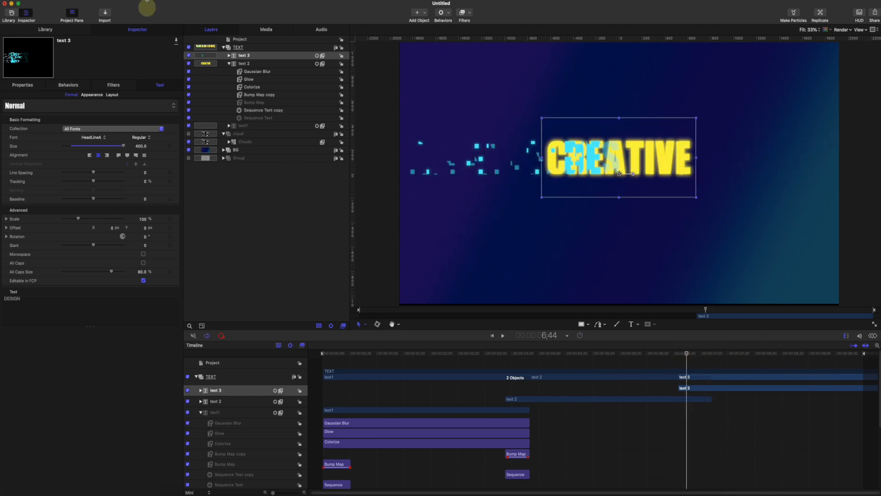
pyautogui.click(236, 40)
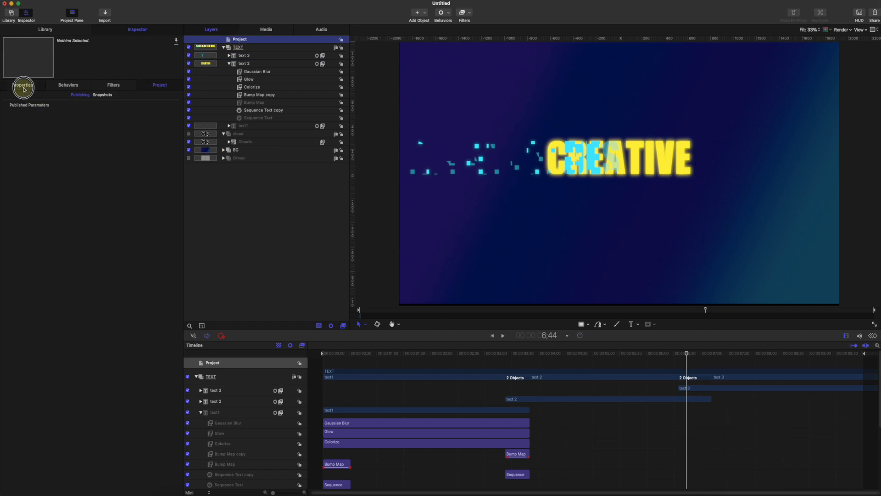
pyautogui.click(128, 167)
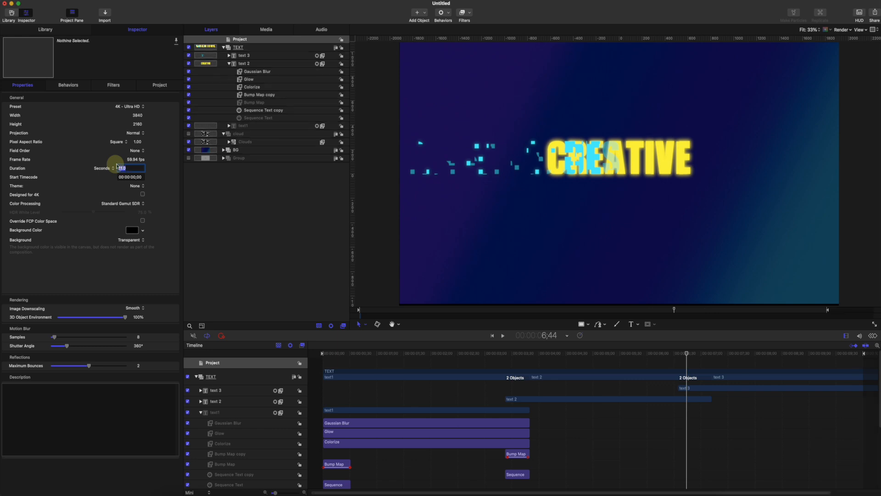
pyautogui.moveTo(863, 353); pyautogui.dragTo(880, 355)
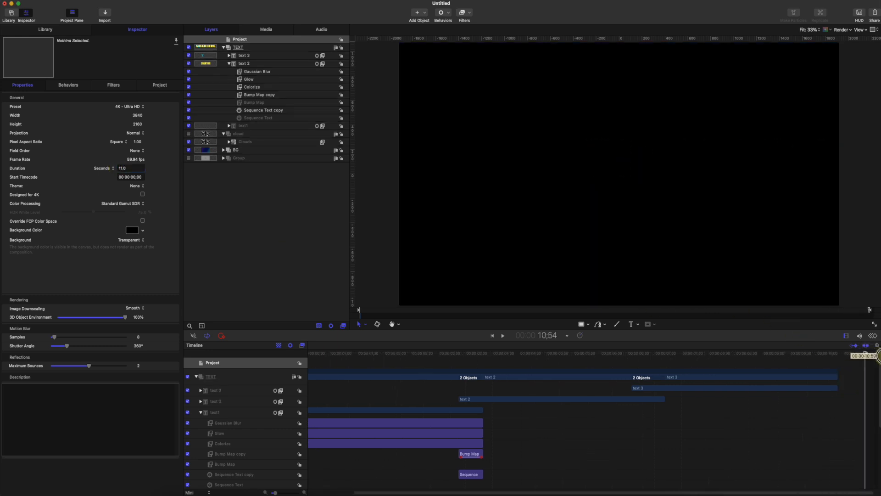
# Move text 3 slightly later over the end of text 2 and scrub through to its exit.
pyautogui.moveTo(635, 387); pyautogui.dragTo(650, 390)
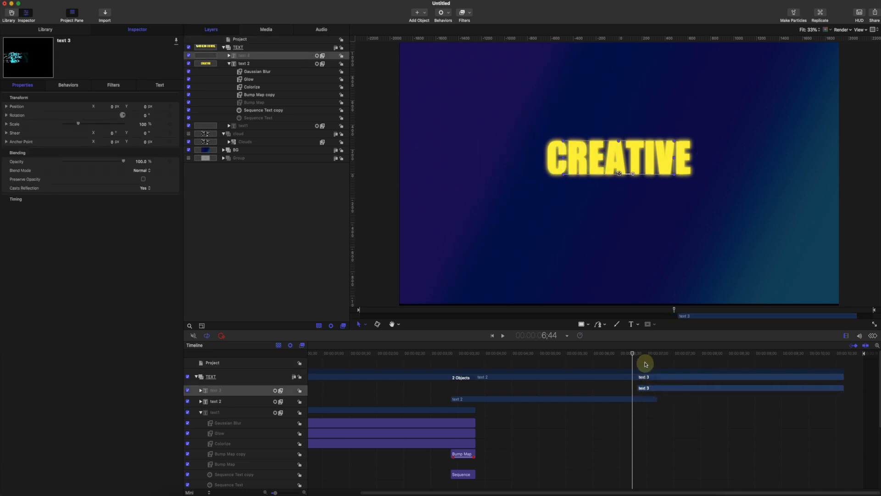
pyautogui.moveTo(633, 354); pyautogui.dragTo(848, 355)
# Extend the BG group's end to the end of the project and play the sequence through the last text.
pyautogui.scroll(-5, 742, 390)
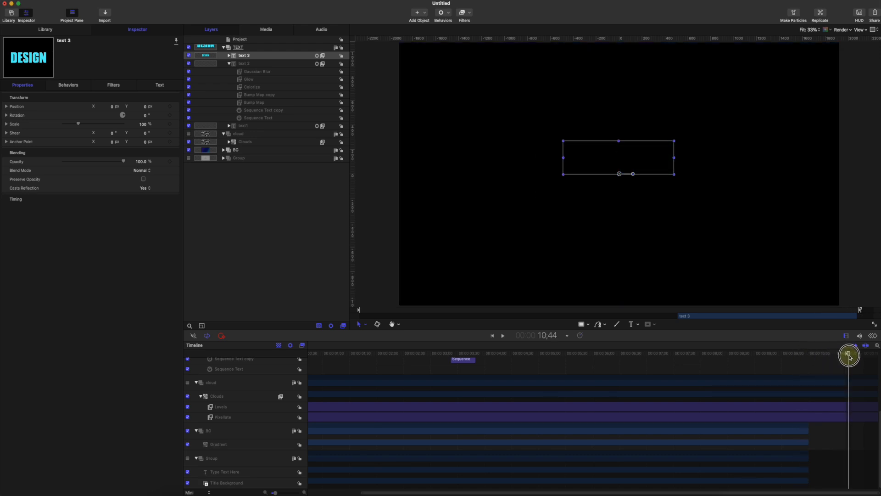
pyautogui.click(240, 151)
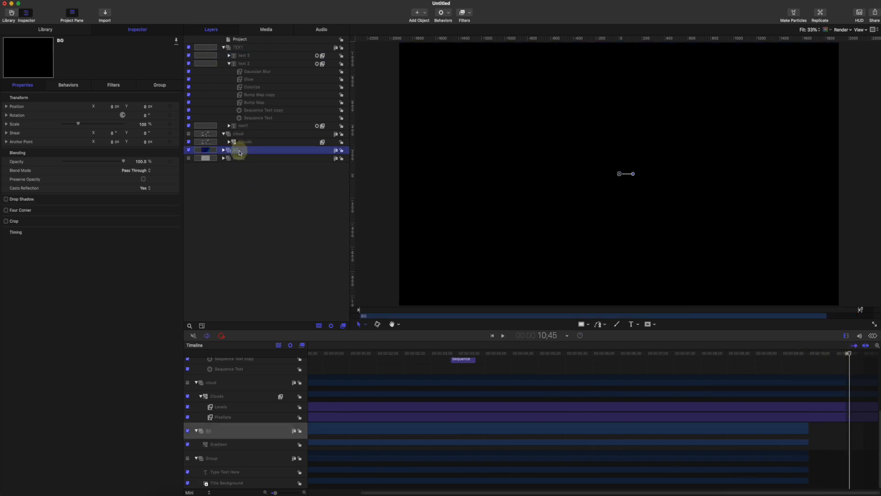
pyautogui.press('o')
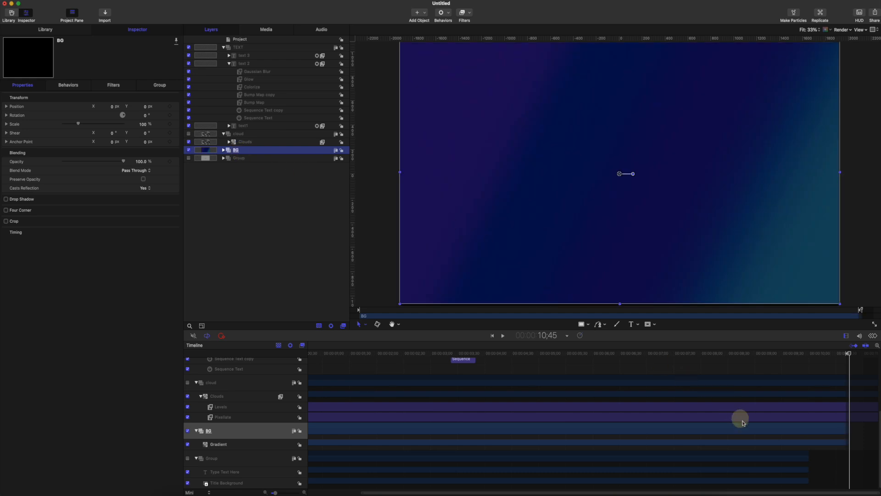
pyautogui.moveTo(770, 357); pyautogui.dragTo(267, 370)
pyautogui.press('space')
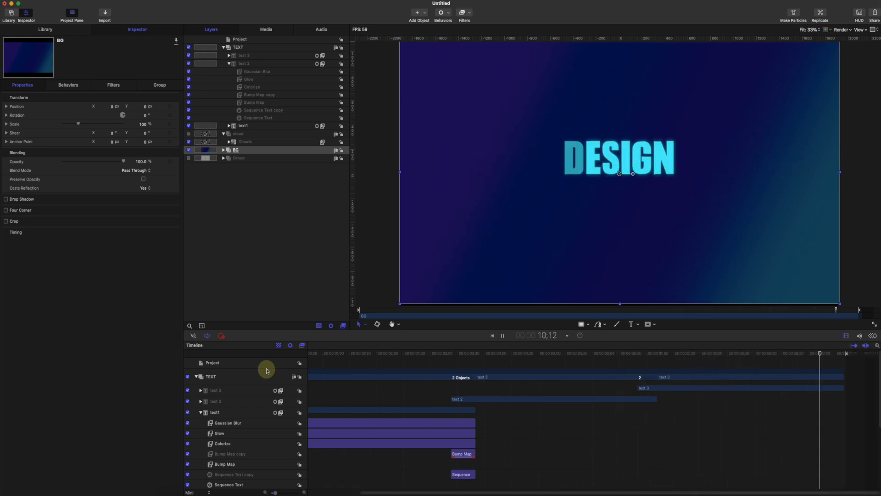
pyautogui.press('space')
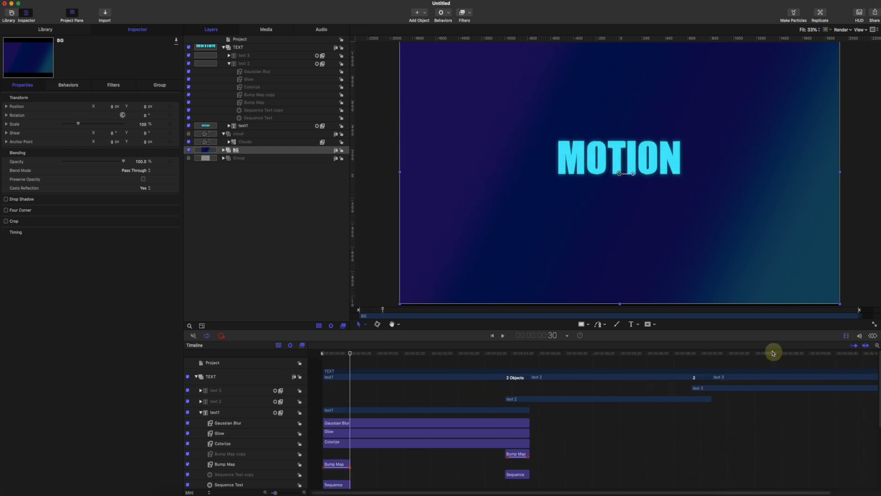
# Recolor text 3's Colorize filter by setting Remap White To to pinkish red (R 250, G 42, B 87), and scrub back to the start.
pyautogui.click(244, 55)
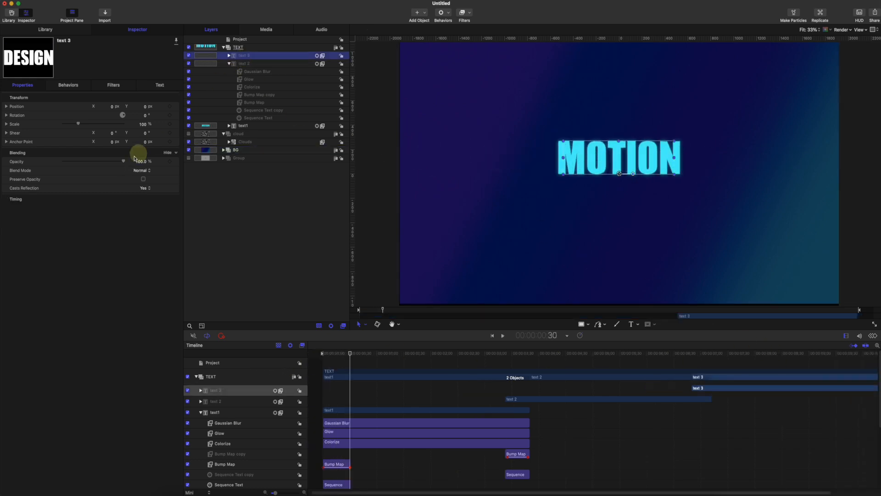
pyautogui.click(160, 85)
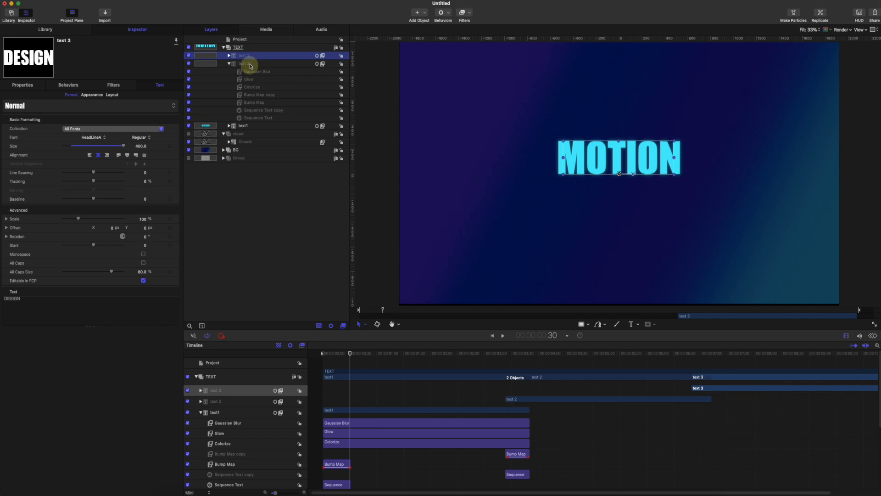
pyautogui.click(230, 56)
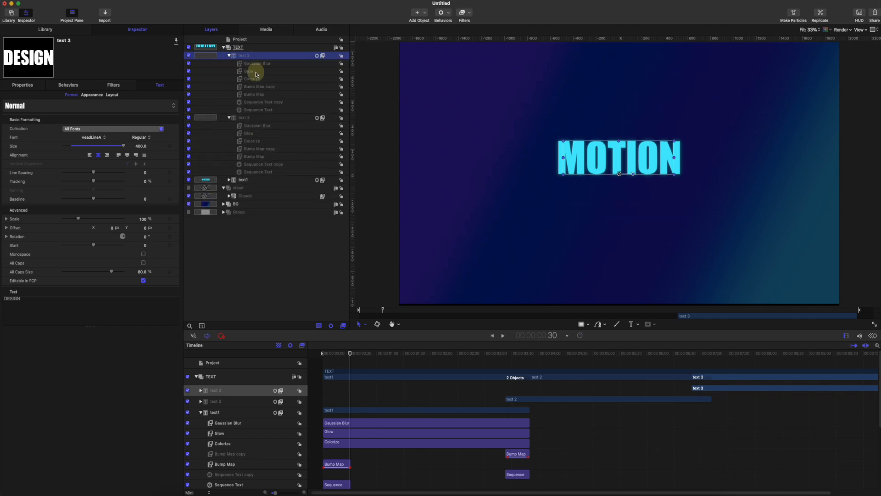
pyautogui.click(258, 79)
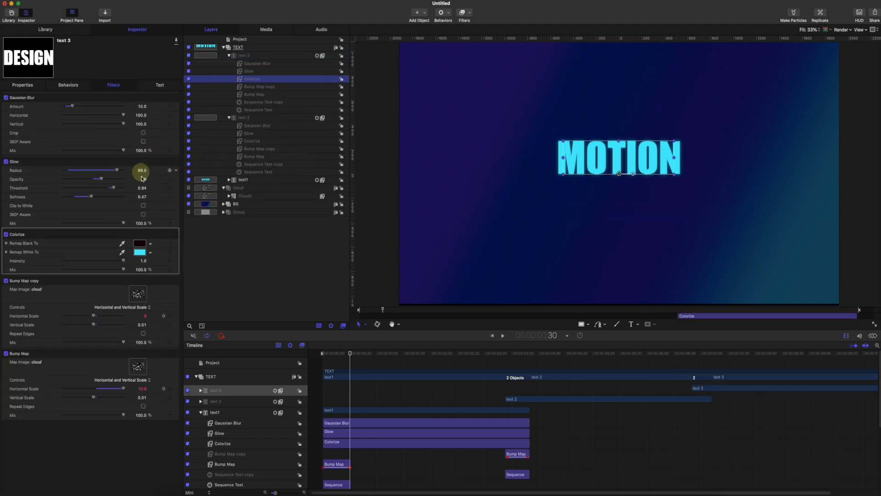
pyautogui.click(151, 253)
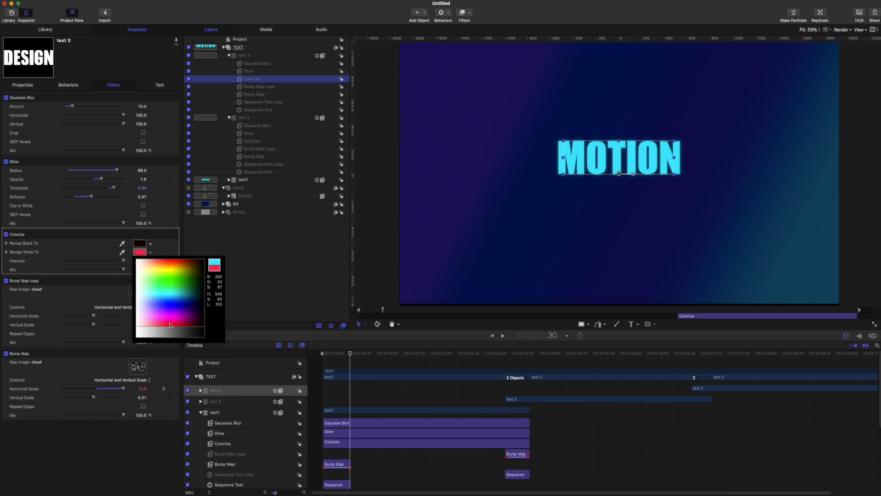
pyautogui.moveTo(694, 354); pyautogui.dragTo(310, 351)
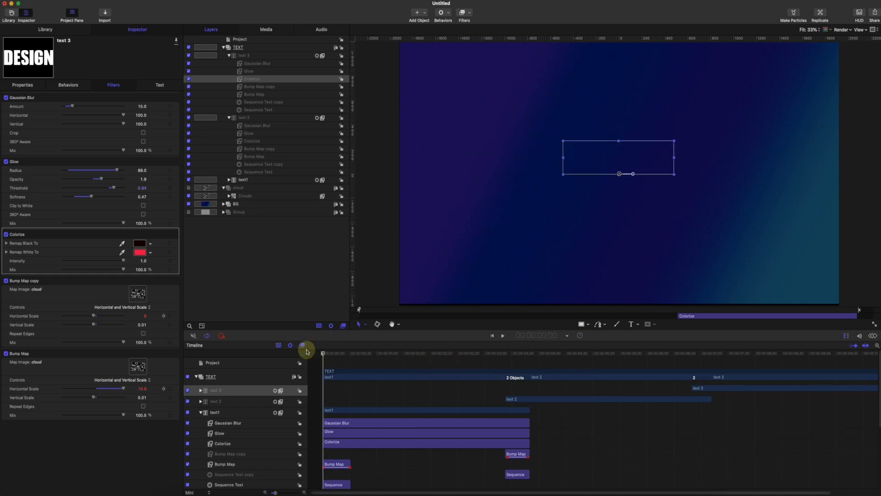
# Collapse the layers, group TEXT and cloud together, and rename the new group MAIN.
pyautogui.click(229, 55)
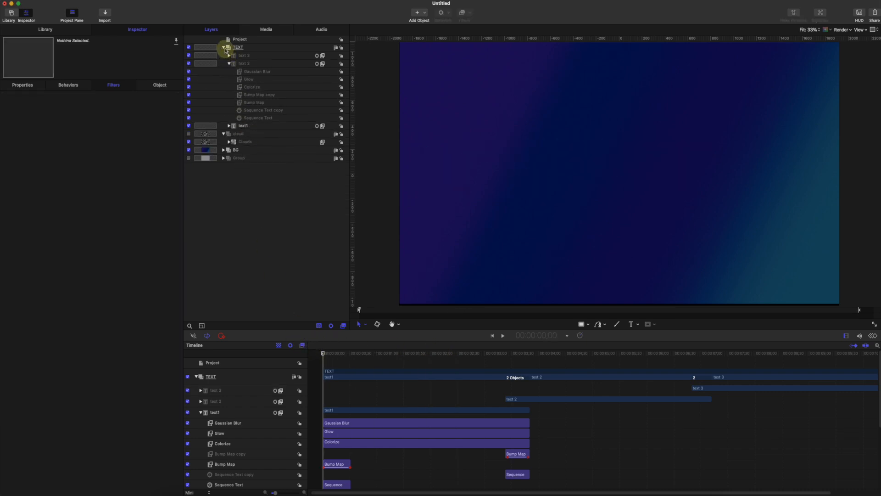
pyautogui.click(224, 48)
pyautogui.click(223, 56)
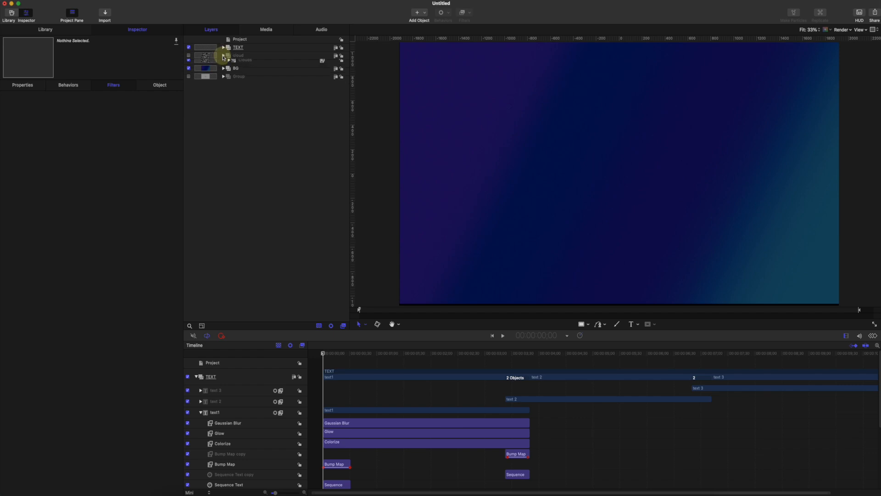
pyautogui.click(240, 49)
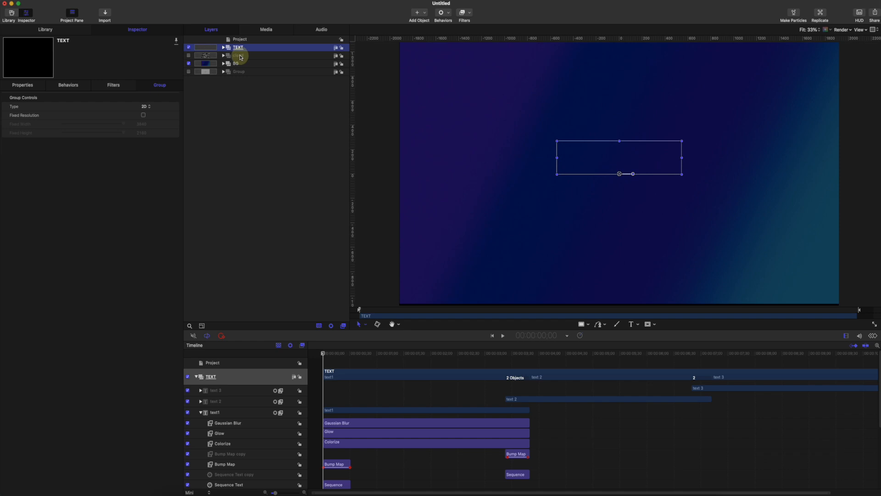
pyautogui.keyDown('shift'); pyautogui.click(241, 56); pyautogui.keyUp('shift')
pyautogui.rightClick(241, 54)
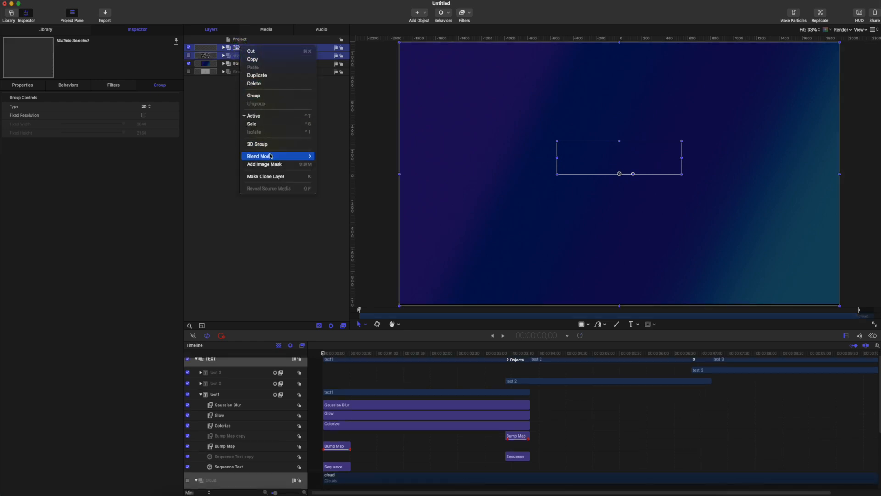
pyautogui.click(254, 95)
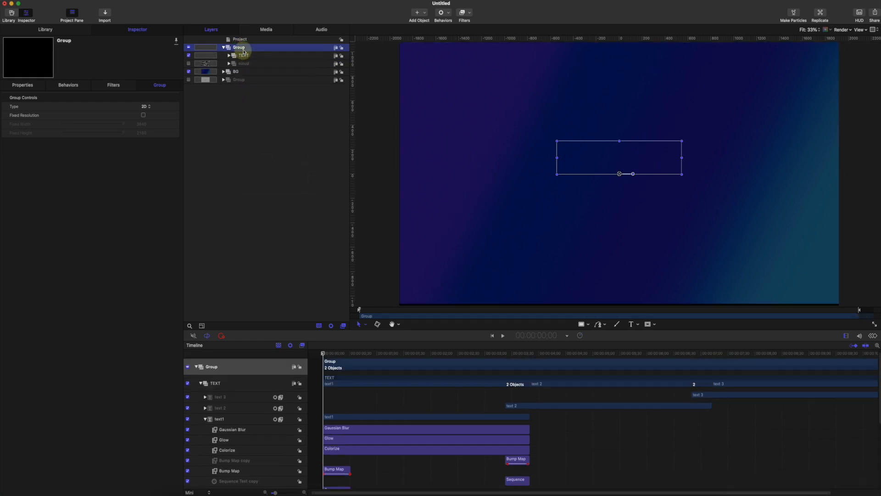
pyautogui.doubleClick(243, 48)
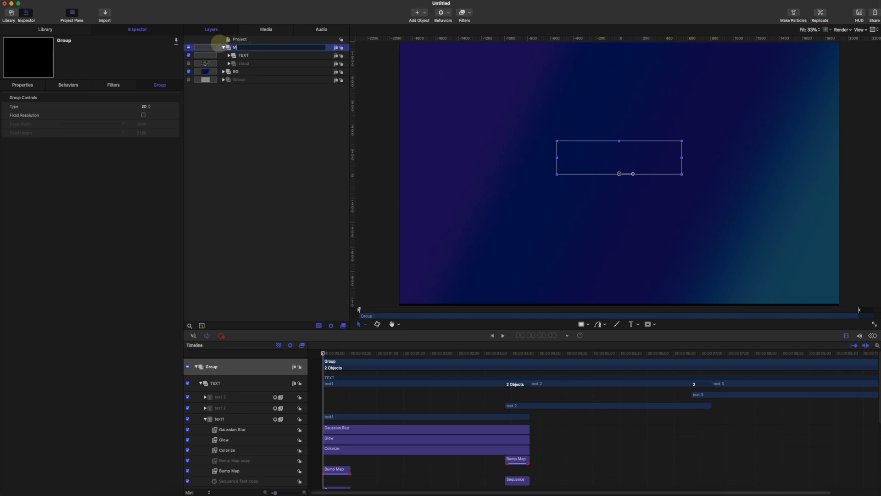
pyautogui.press('Return')
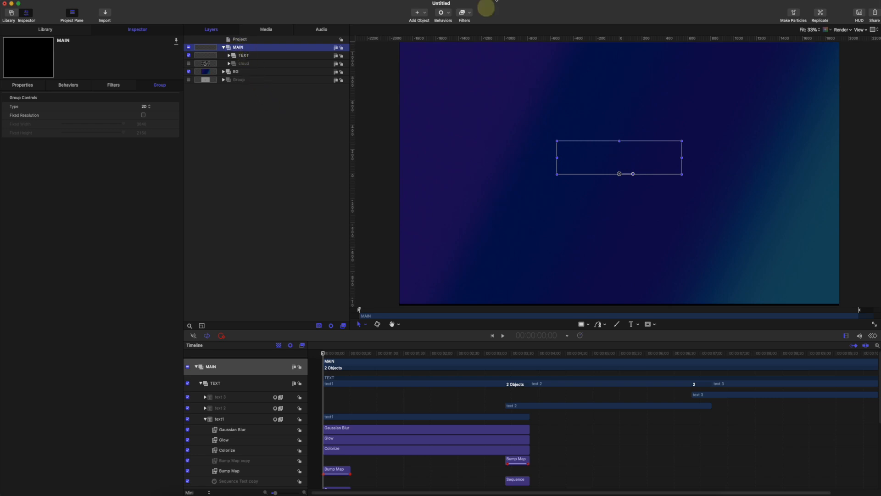
# Add a Levels color filter to the MAIN group and move the playhead to 00:00:07;35 over the DESIGN text.
pyautogui.click(471, 13)
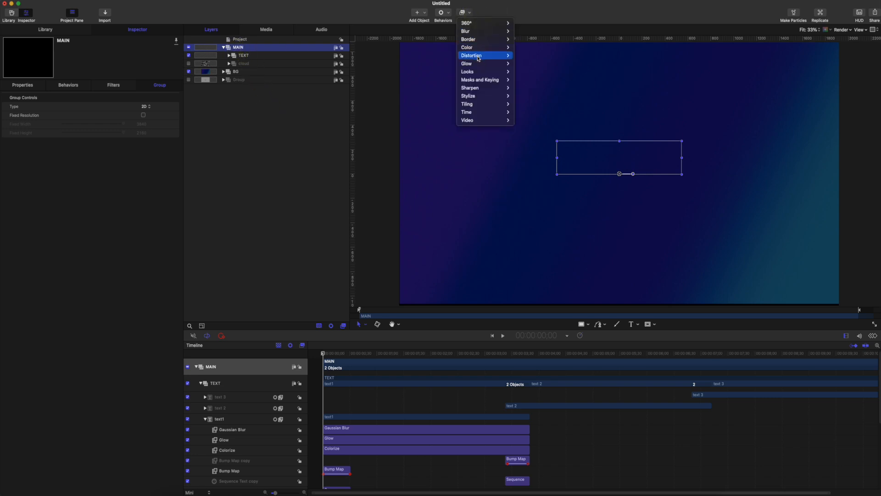
pyautogui.moveTo(481, 48)
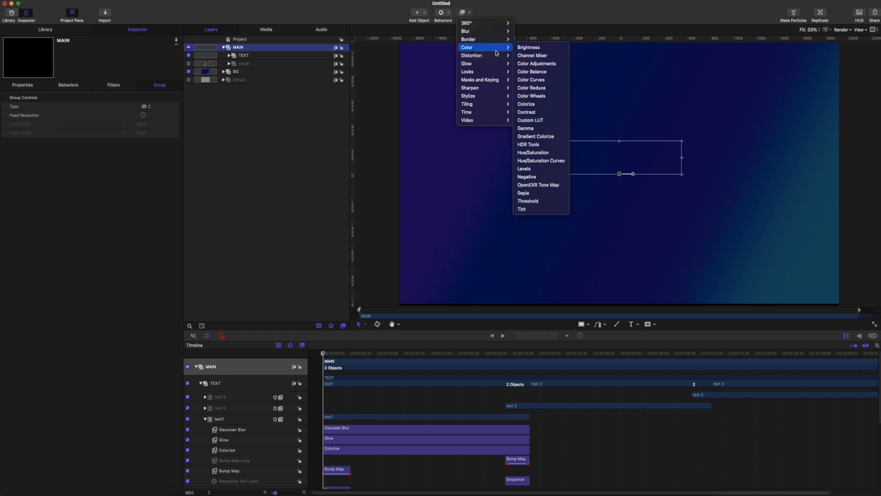
pyautogui.click(533, 169)
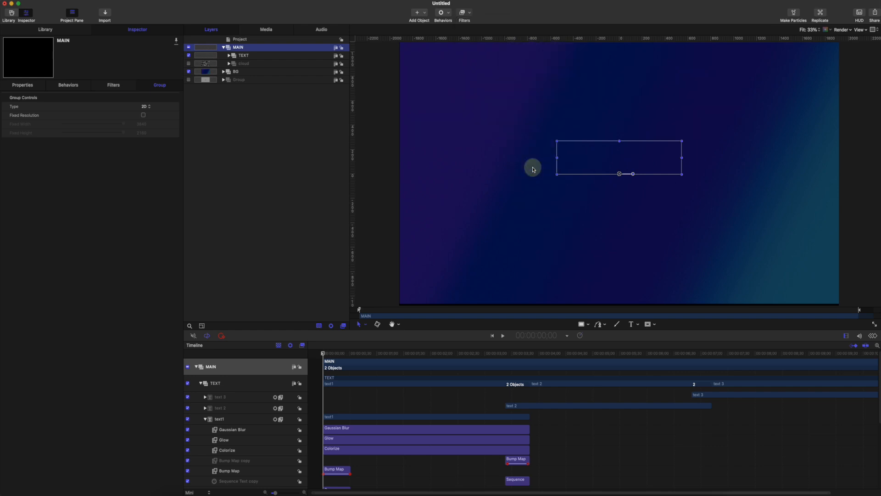
pyautogui.click(352, 353)
pyautogui.moveTo(353, 353); pyautogui.dragTo(732, 366)
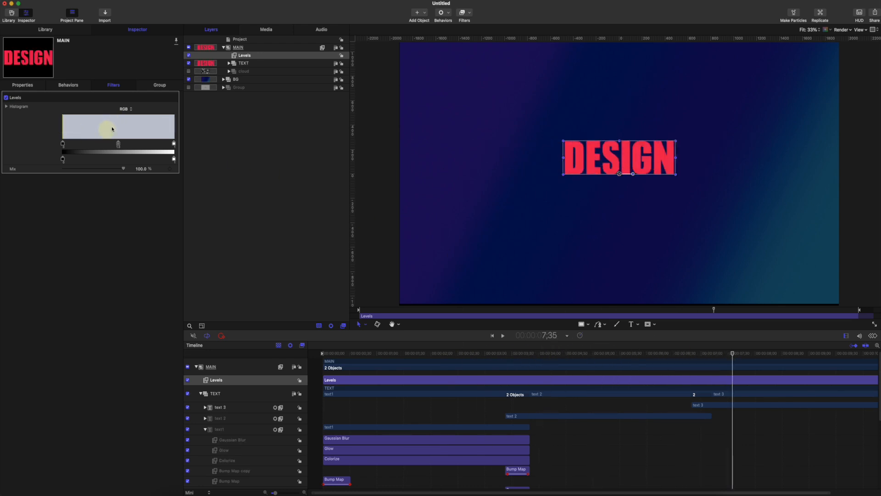
# Try raising the black input point of the Levels filter's RGB histogram.
pyautogui.click(127, 111)
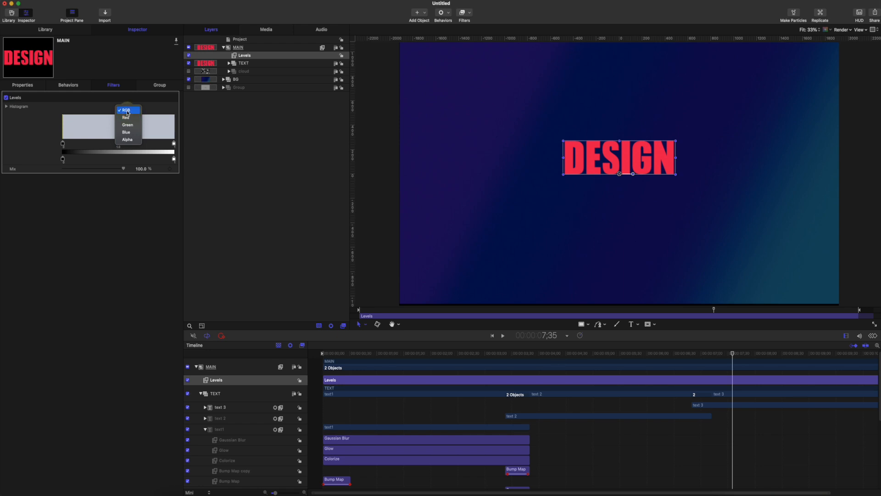
pyautogui.click(108, 141)
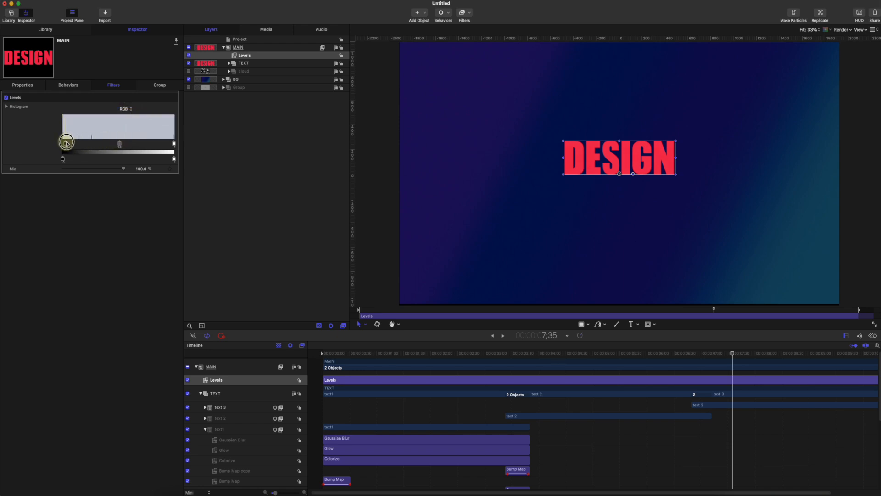
pyautogui.moveTo(66, 143); pyautogui.dragTo(75, 142)
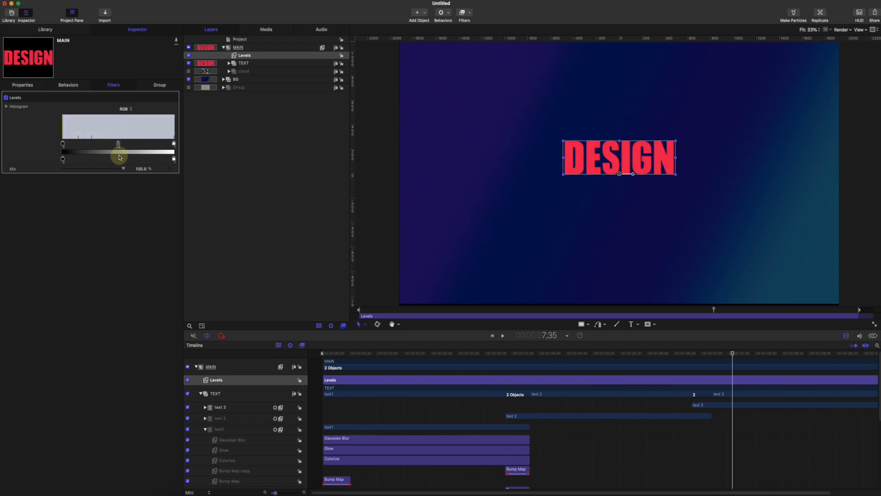
# Play the animation from the start to check the MOTION text with the Levels filter applied.
pyautogui.moveTo(566, 356); pyautogui.dragTo(320, 355)
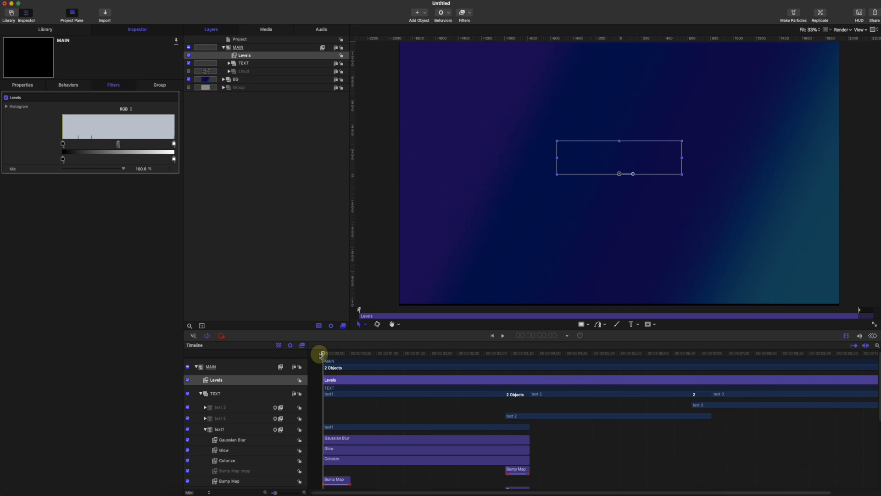
pyautogui.press('space')
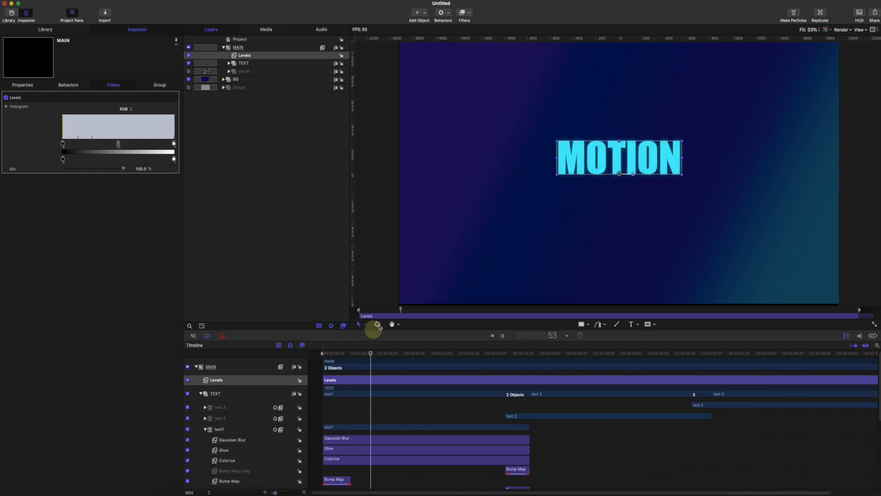
pyautogui.press('space')
# Add a Lens Flare generator above the gradient in the BG group and extend its start to the project's first frame.
pyautogui.click(222, 80)
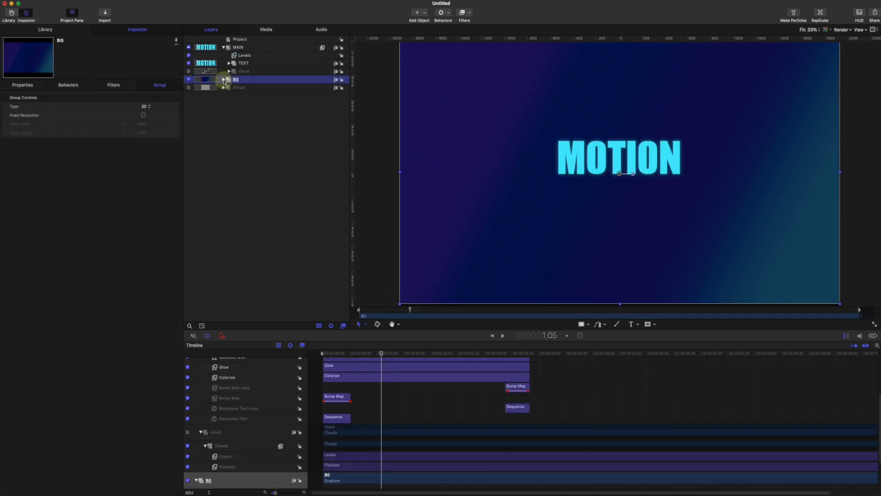
pyautogui.click(224, 80)
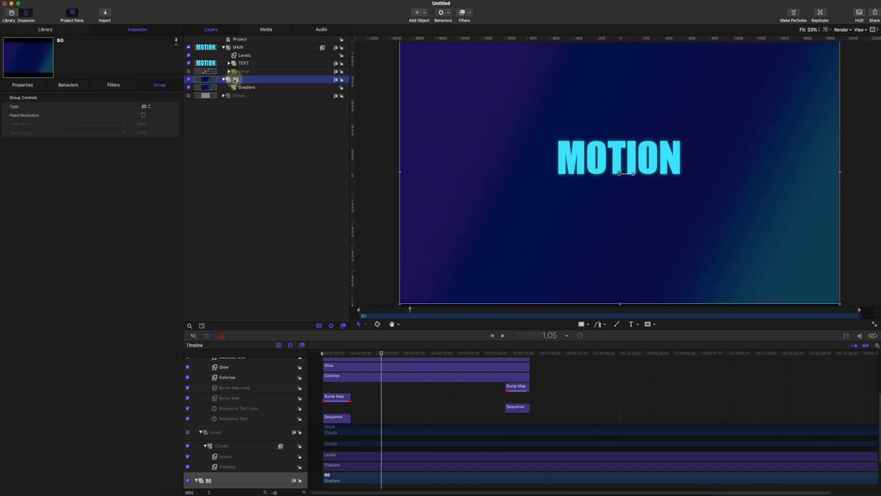
pyautogui.click(225, 47)
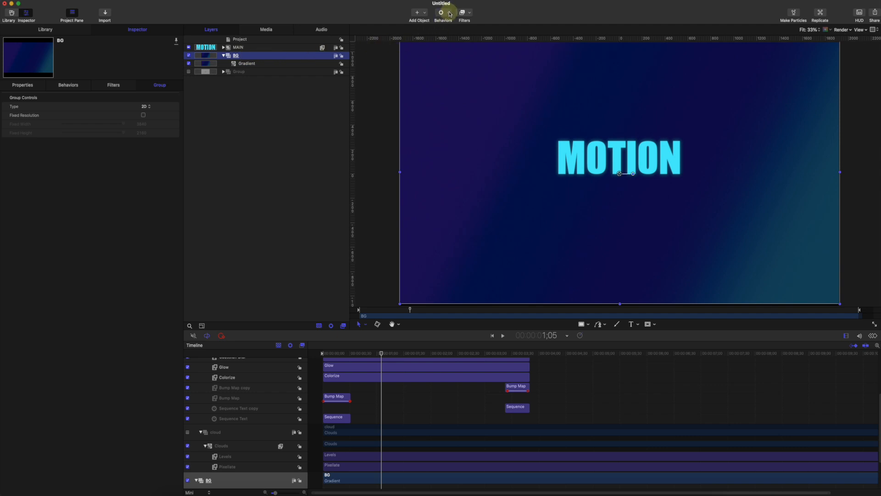
pyautogui.click(423, 15)
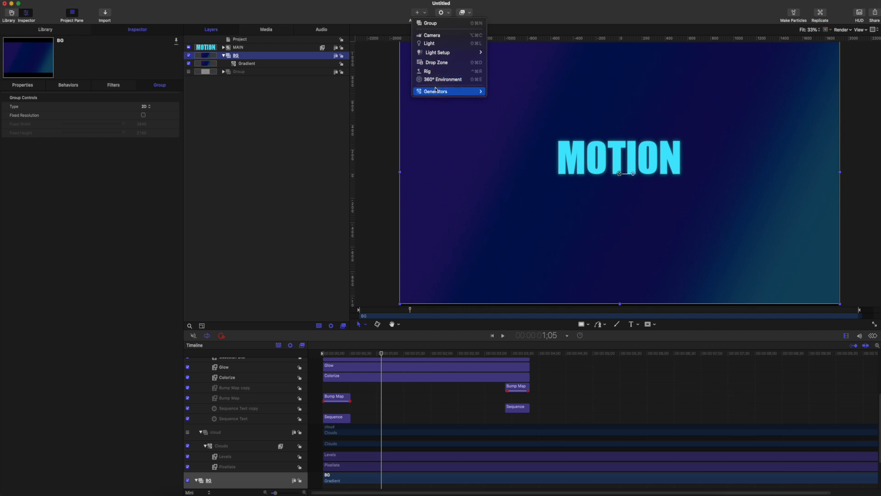
pyautogui.moveTo(436, 91)
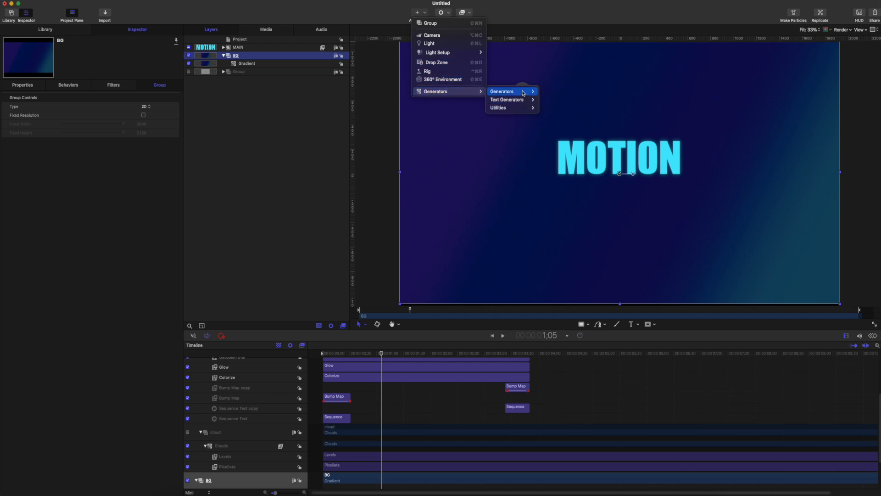
pyautogui.moveTo(509, 91)
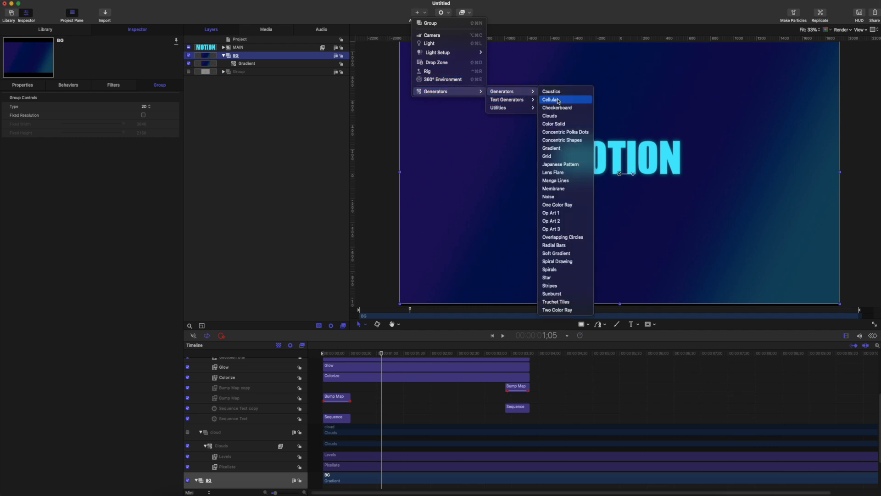
pyautogui.click(562, 173)
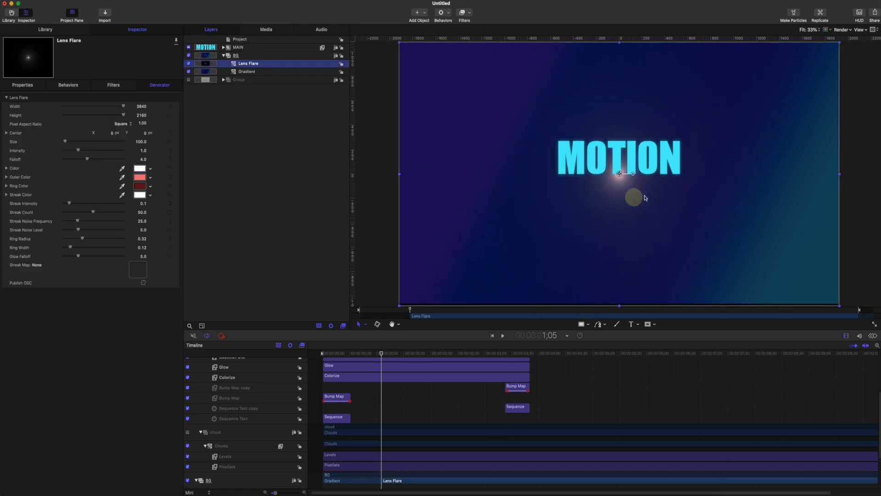
pyautogui.moveTo(358, 355); pyautogui.dragTo(595, 352)
pyautogui.press('i')
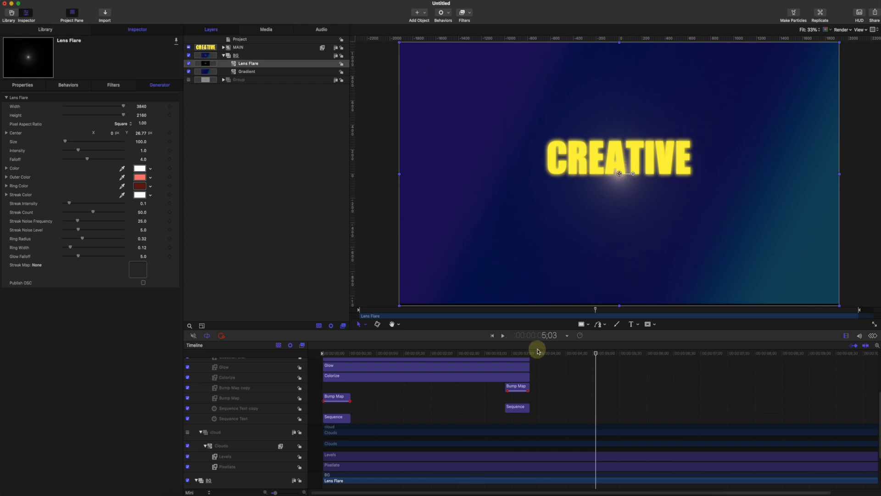
# Lower the Lens Flare's Falloff to 0.55 while viewing the MOTION-to-CREATIVE transition at 00:00:03;33.
pyautogui.moveTo(538, 351)
pyautogui.mouseDown()
pyautogui.moveTo(508, 351)
pyautogui.moveTo(527, 353)
pyautogui.mouseUp()
pyautogui.scroll(-3, 507, 389)
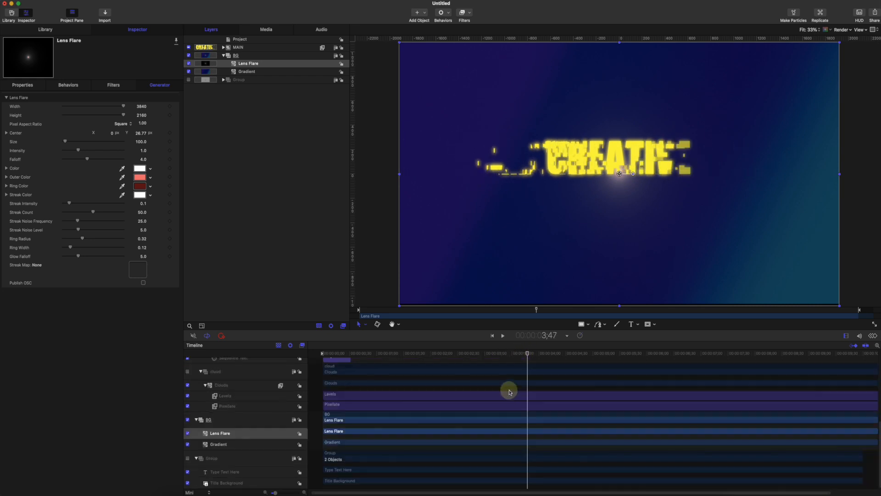
pyautogui.moveTo(527, 352); pyautogui.dragTo(515, 353)
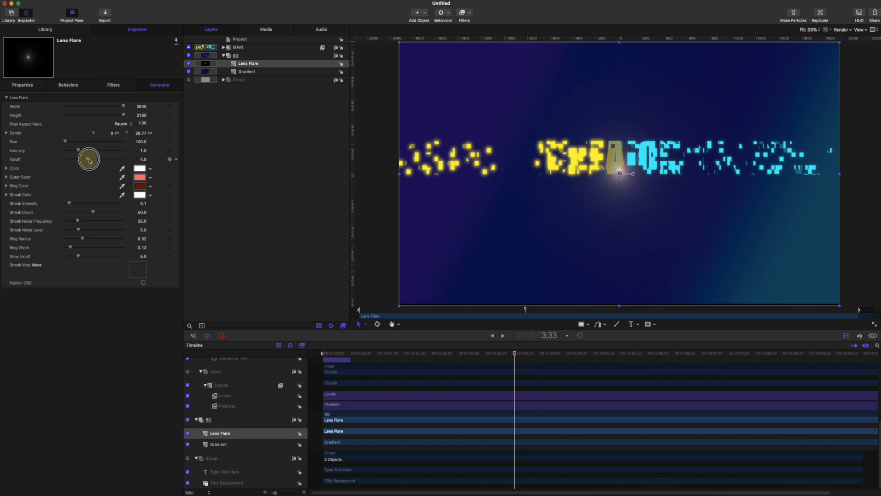
pyautogui.moveTo(89, 160); pyautogui.dragTo(67, 158)
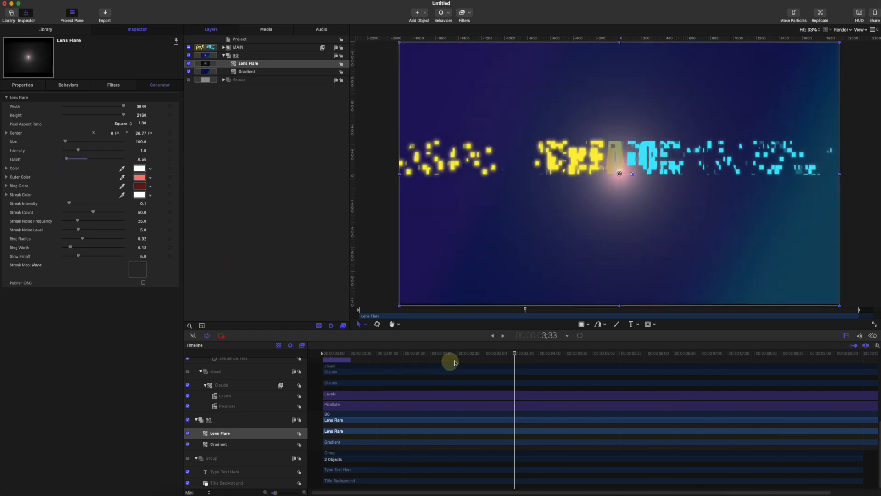
# Set the Lens Flare's Y position to 95 px to center the flare behind the MOTION text.
pyautogui.moveTo(456, 354); pyautogui.dragTo(493, 357)
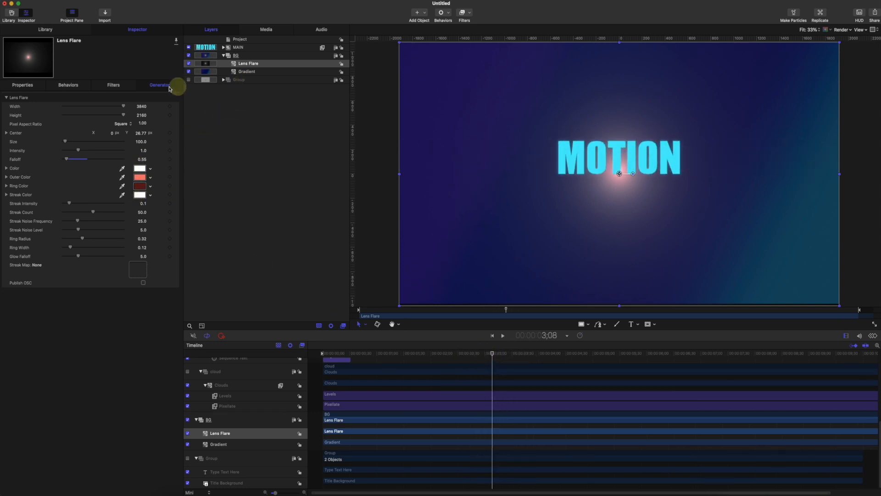
pyautogui.click(24, 85)
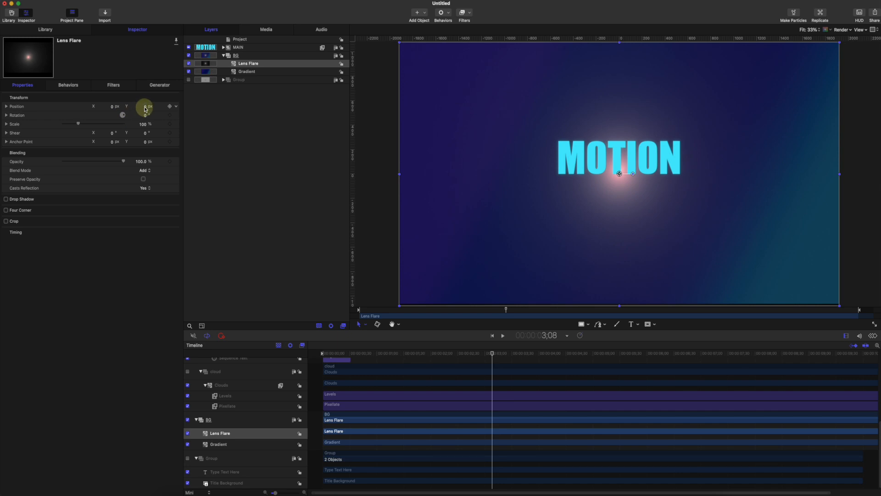
pyautogui.moveTo(146, 107); pyautogui.dragTo(153, 106)
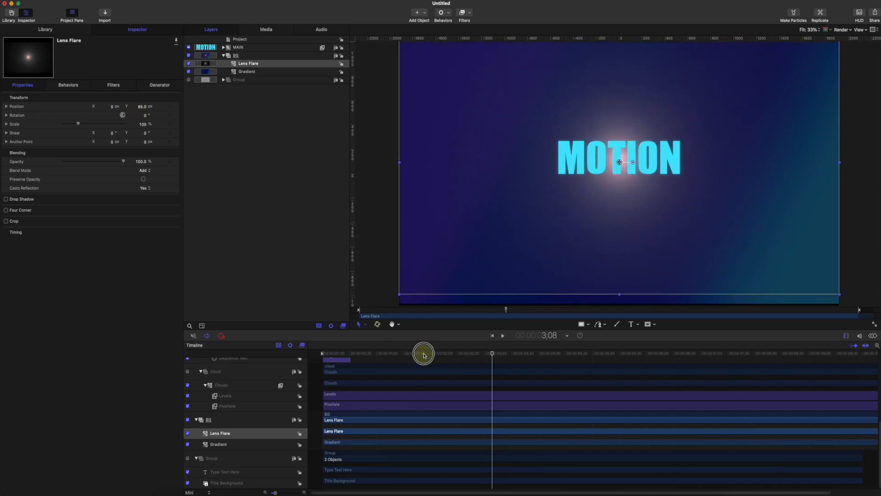
# Keyframe the Lens Flare's Intensity at 0 on 00:00:00;01 and at 1.0 on 00:00:00;24.
pyautogui.moveTo(424, 354); pyautogui.dragTo(323, 335)
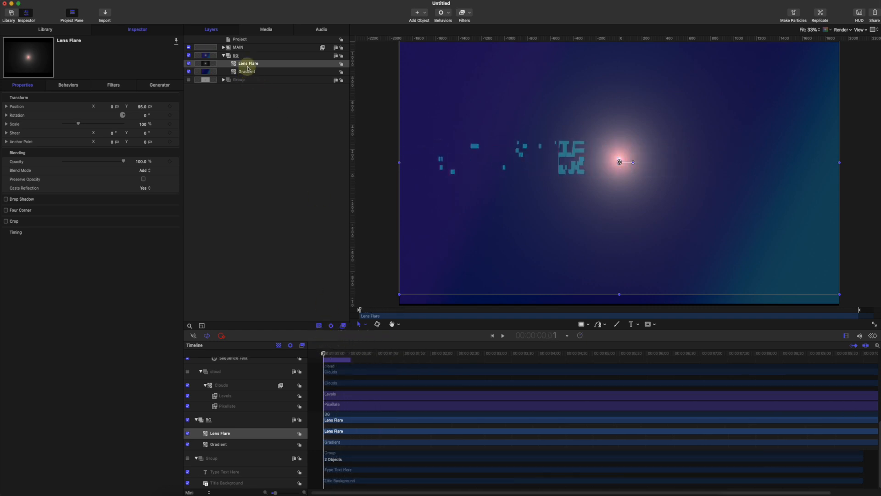
pyautogui.click(164, 88)
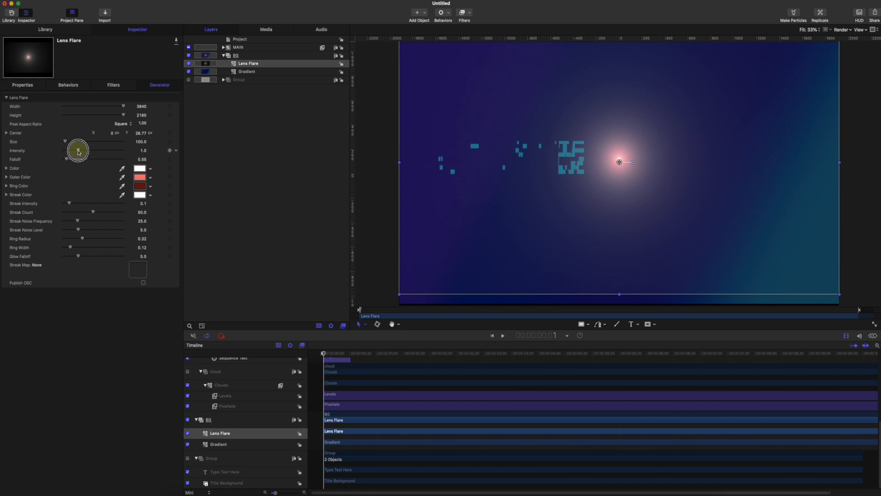
pyautogui.moveTo(78, 151); pyautogui.dragTo(62, 150)
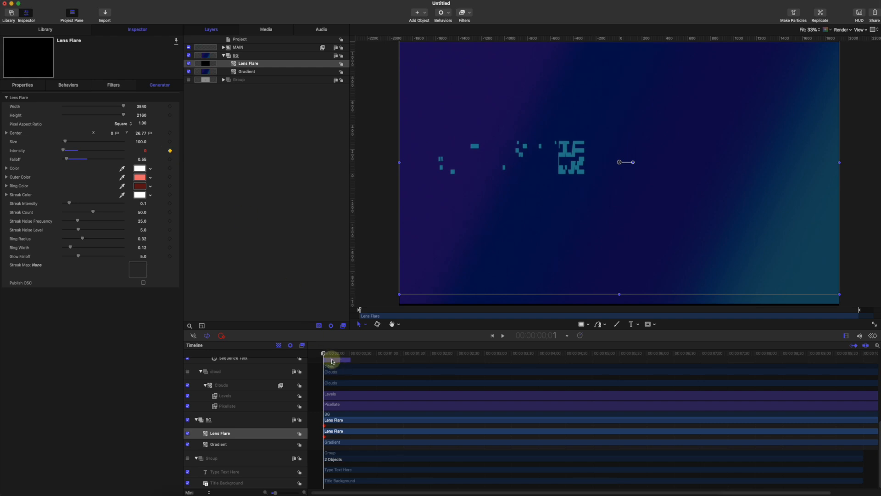
pyautogui.moveTo(329, 354); pyautogui.dragTo(344, 356)
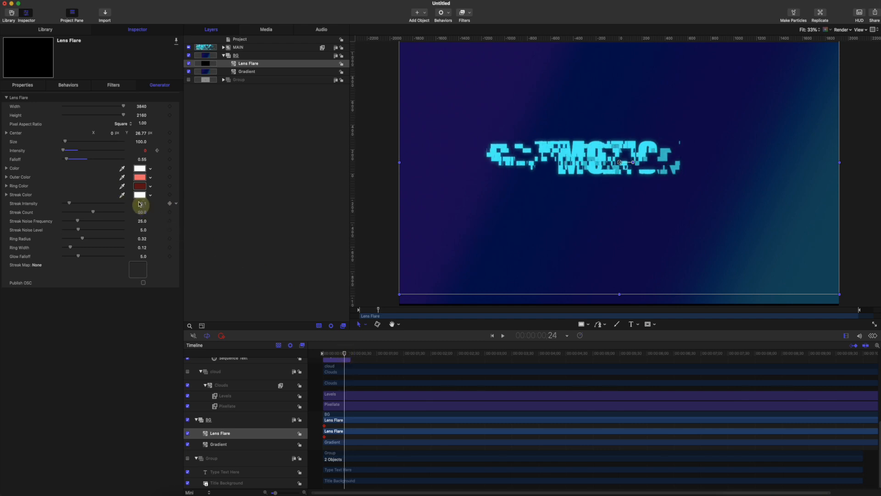
pyautogui.moveTo(64, 151); pyautogui.dragTo(76, 151)
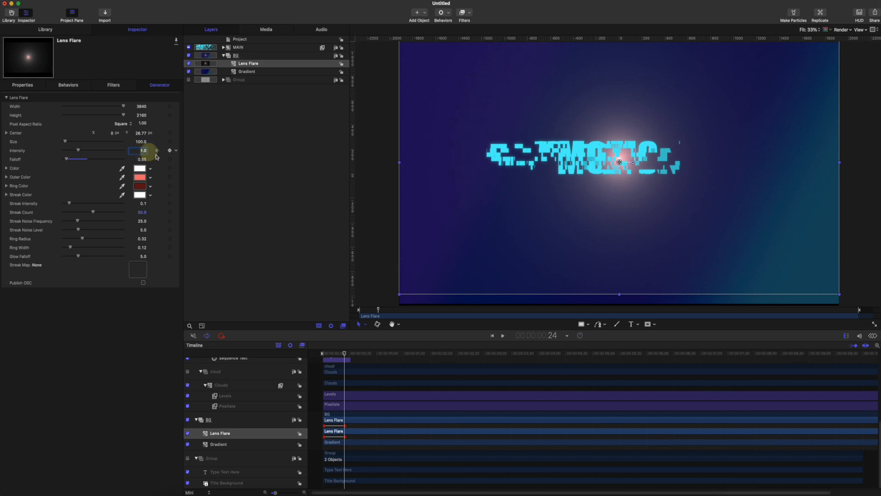
# Keyframe the Lens Flare's Intensity at 1.0 on 00:00:03;28 and at 0 on 00:00:03;43.
pyautogui.moveTo(347, 354); pyautogui.dragTo(548, 339)
pyautogui.moveTo(534, 340); pyautogui.dragTo(511, 340)
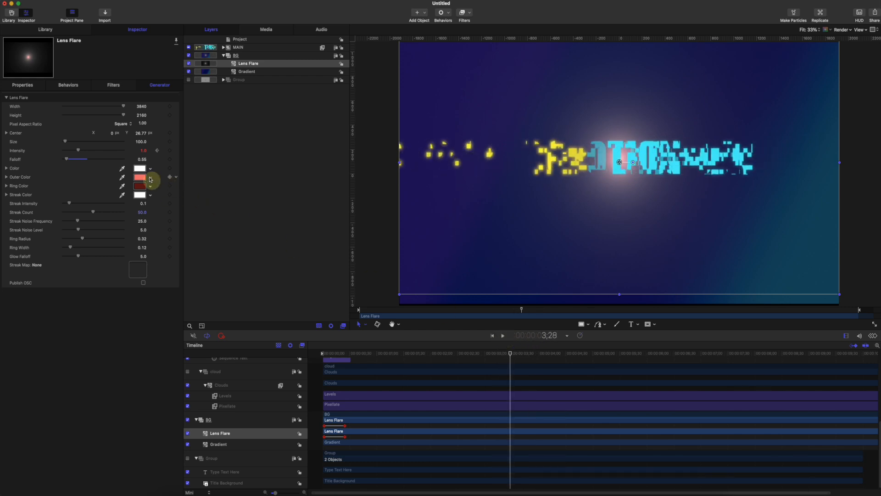
pyautogui.click(169, 151)
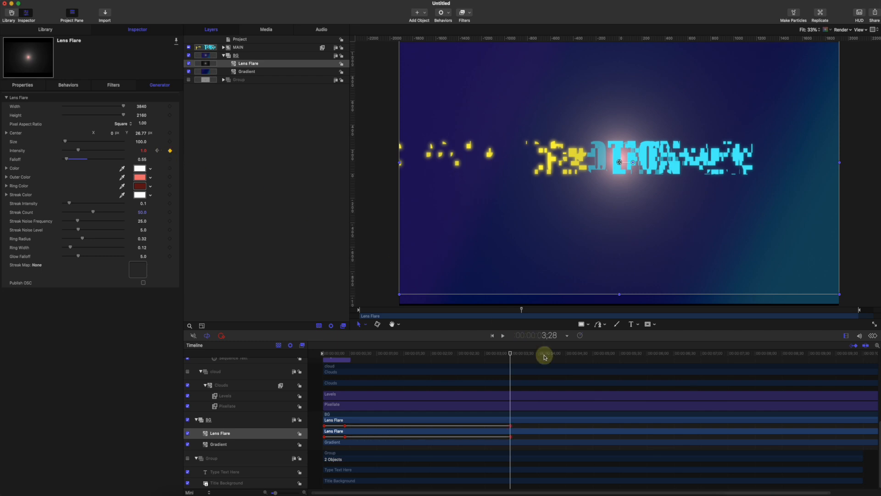
pyautogui.moveTo(514, 357); pyautogui.dragTo(524, 354)
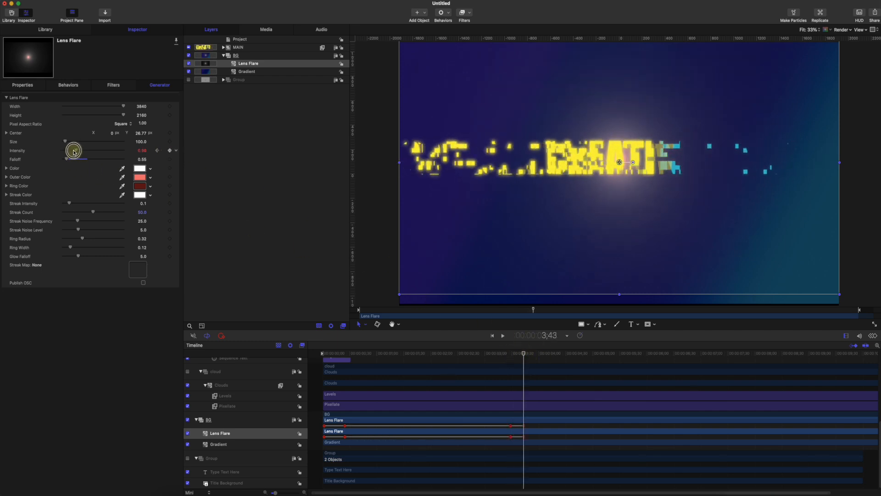
pyautogui.moveTo(74, 150); pyautogui.dragTo(61, 150)
# Keyframe the Lens Flare's Intensity back to 1 at 00:00:03;51, as the CREATIVE text forms.
pyautogui.click(526, 352)
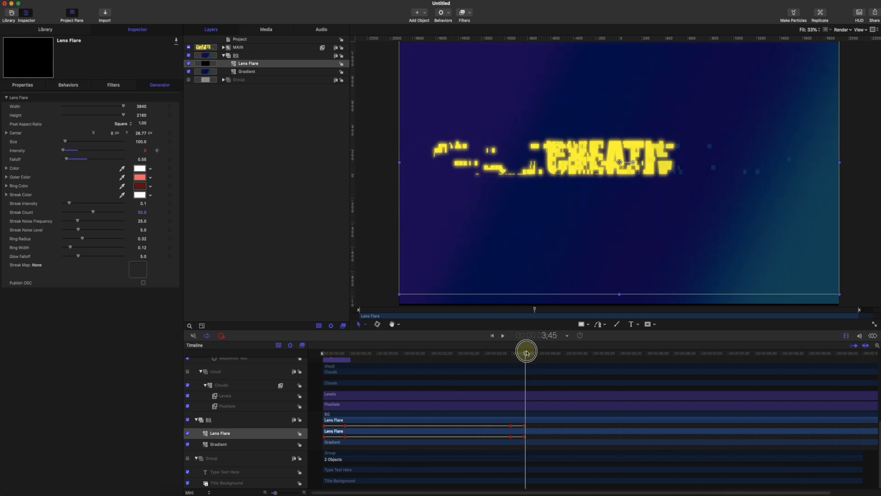
pyautogui.moveTo(526, 353); pyautogui.dragTo(531, 353)
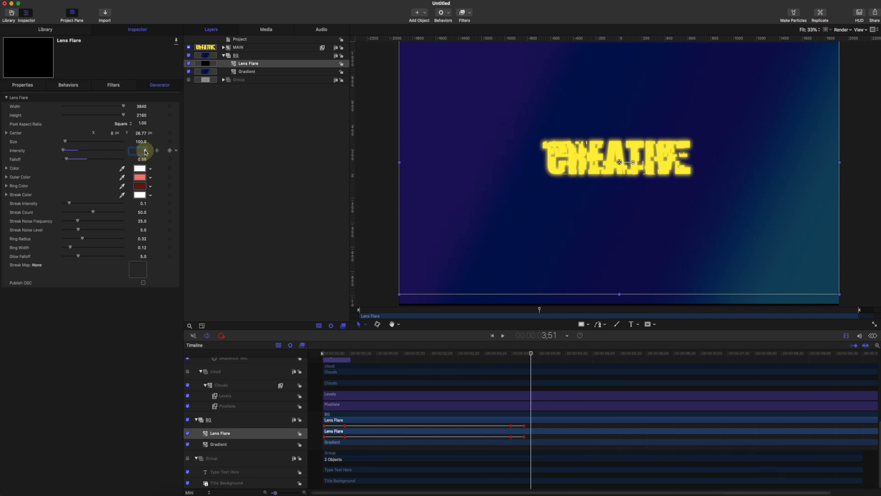
pyautogui.write('1')
pyautogui.press('Return')
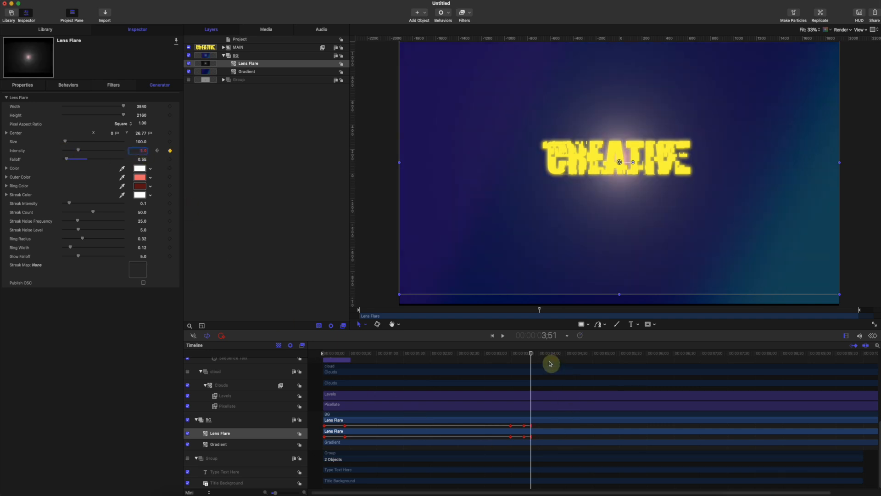
# Play the animation from the start and check the flare through the transitions to the CREATIVE and DESIGN texts.
pyautogui.moveTo(551, 364); pyautogui.dragTo(320, 342)
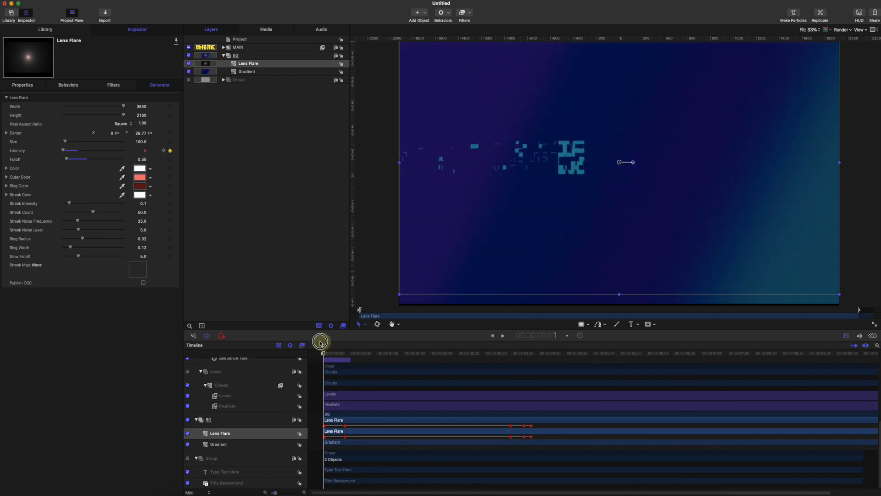
pyautogui.press('space')
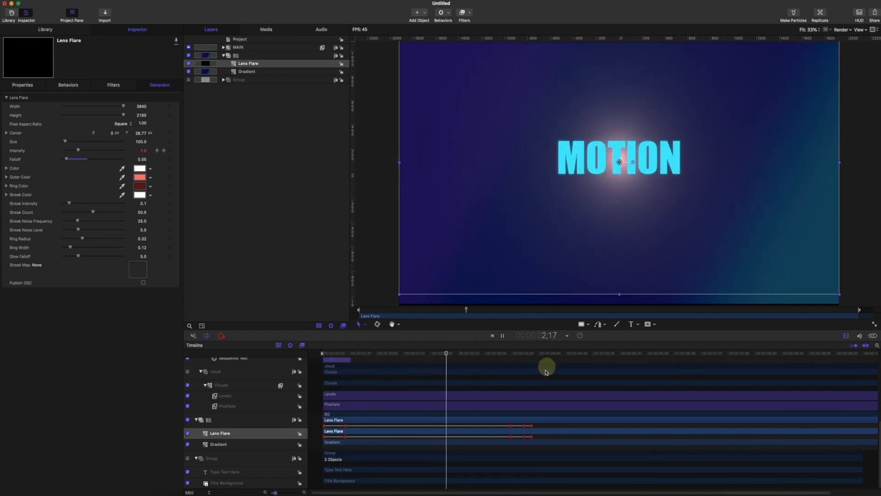
pyautogui.moveTo(523, 356); pyautogui.dragTo(648, 356)
pyautogui.press('space')
pyautogui.press('space')
pyautogui.press('space')
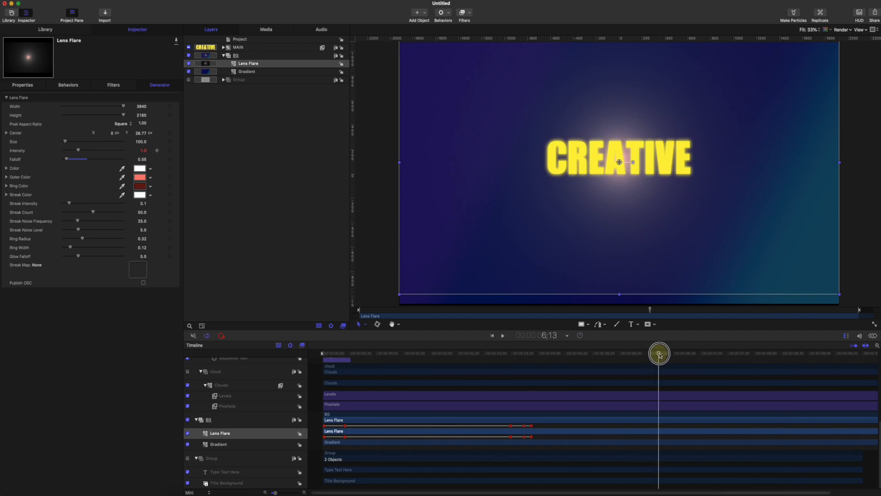
pyautogui.press('space')
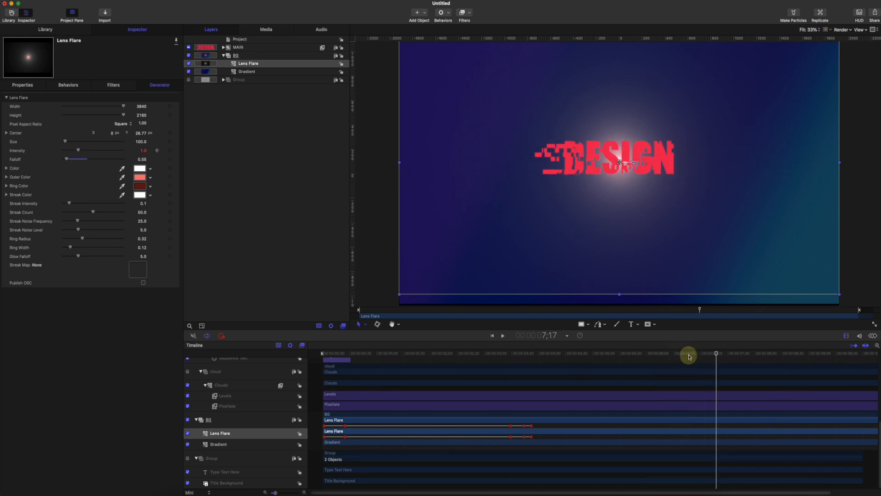
# Keyframe the Lens Flare's Intensity at 0 on 00:00:06;50 and at 1 on 00:00:07;19 for the DESIGN transition.
pyautogui.moveTo(692, 357); pyautogui.dragTo(692, 355)
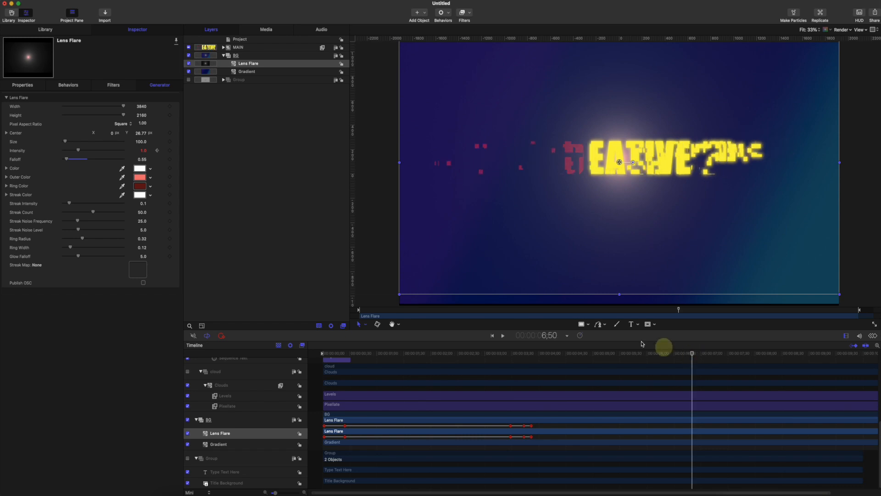
pyautogui.click(171, 151)
pyautogui.moveTo(79, 151); pyautogui.dragTo(37, 150)
pyautogui.moveTo(690, 353); pyautogui.dragTo(718, 354)
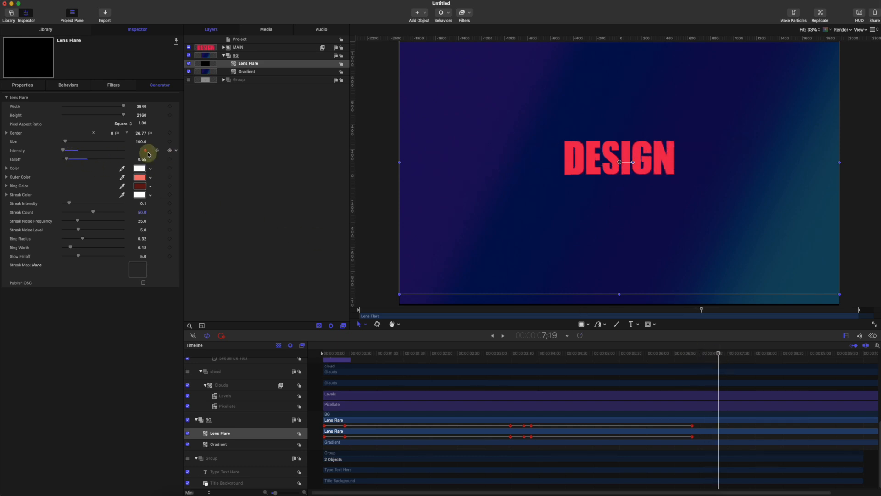
pyautogui.write('1')
pyautogui.press('Return')
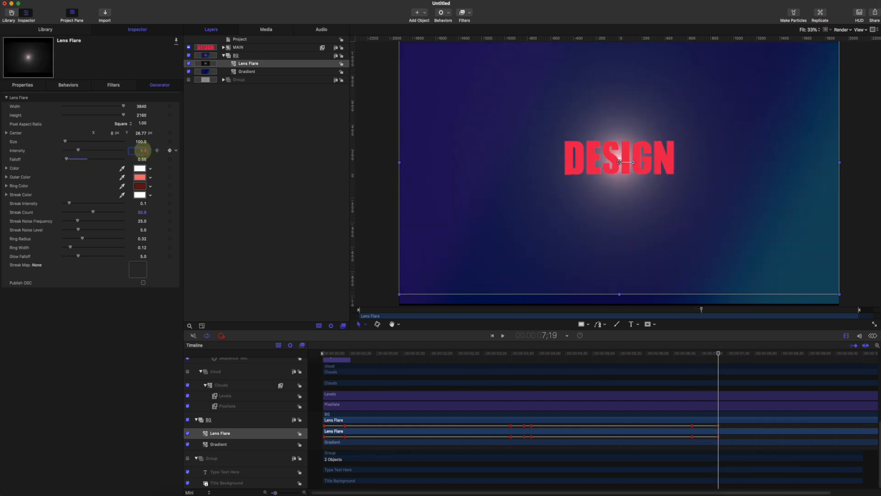
# Keyframe the Lens Flare's Intensity at 1.0 on 00:00:10;16 and at 0 on 00:00:10;41 to fade it out.
pyautogui.moveTo(689, 357); pyautogui.dragTo(836, 362)
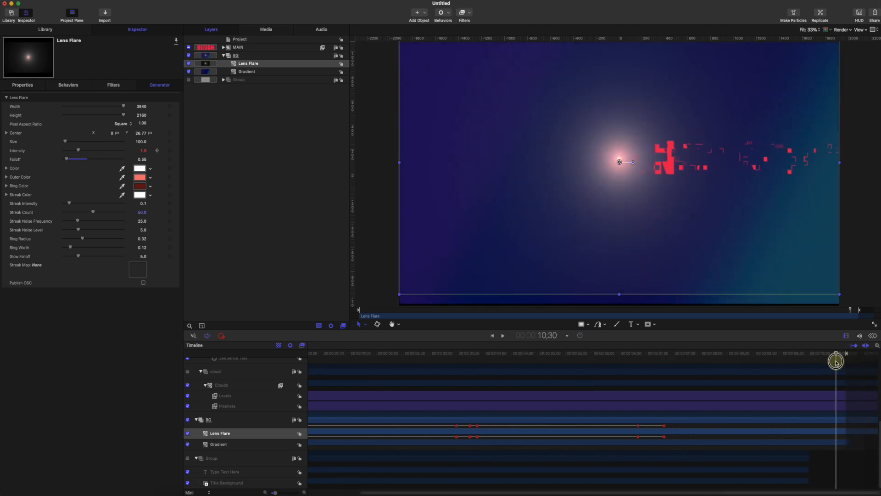
pyautogui.press('space')
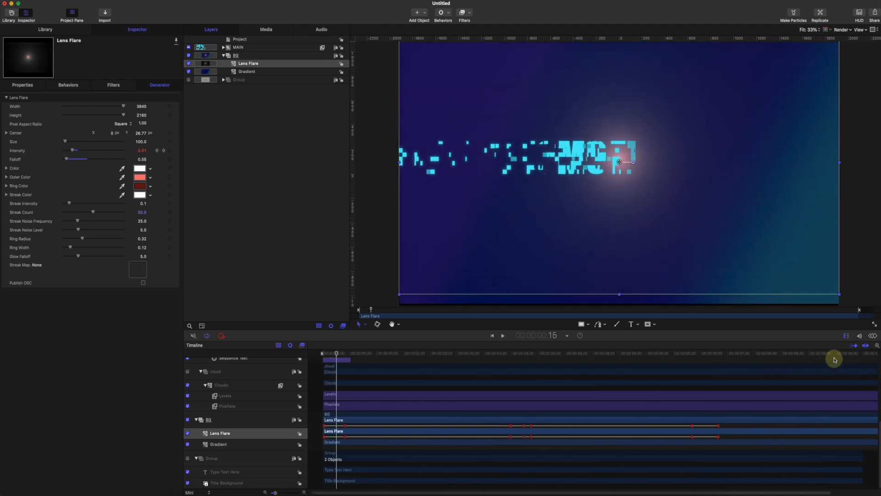
pyautogui.moveTo(660, 492); pyautogui.dragTo(824, 355)
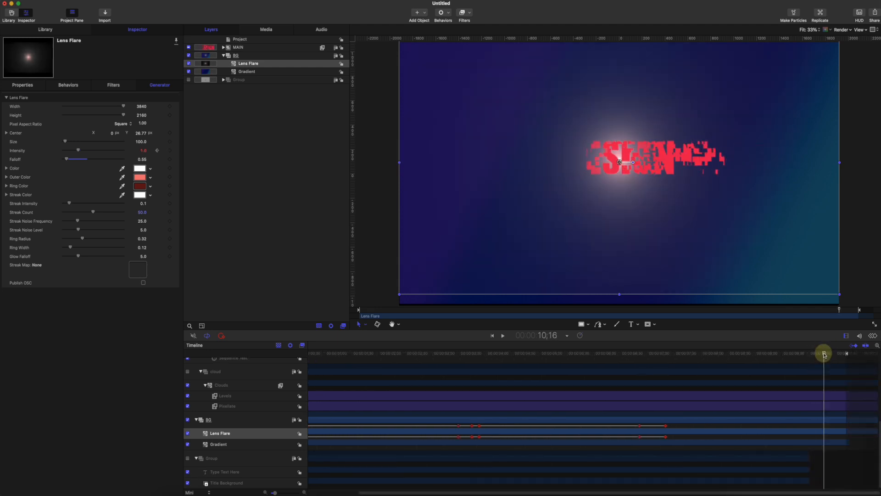
pyautogui.click(169, 151)
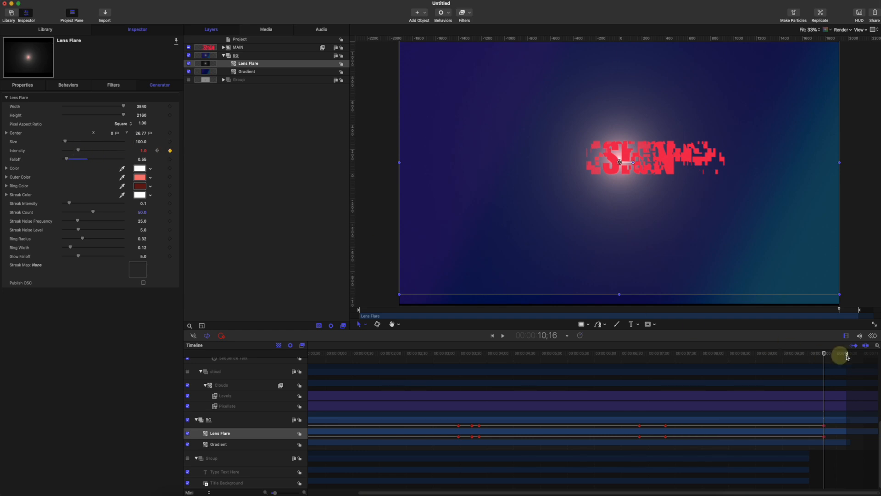
pyautogui.moveTo(835, 353); pyautogui.dragTo(846, 352)
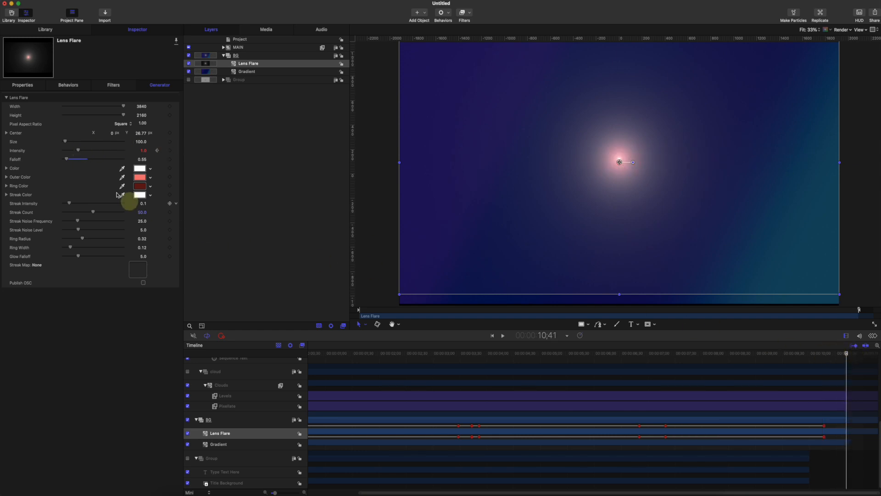
pyautogui.moveTo(78, 150); pyautogui.dragTo(53, 144)
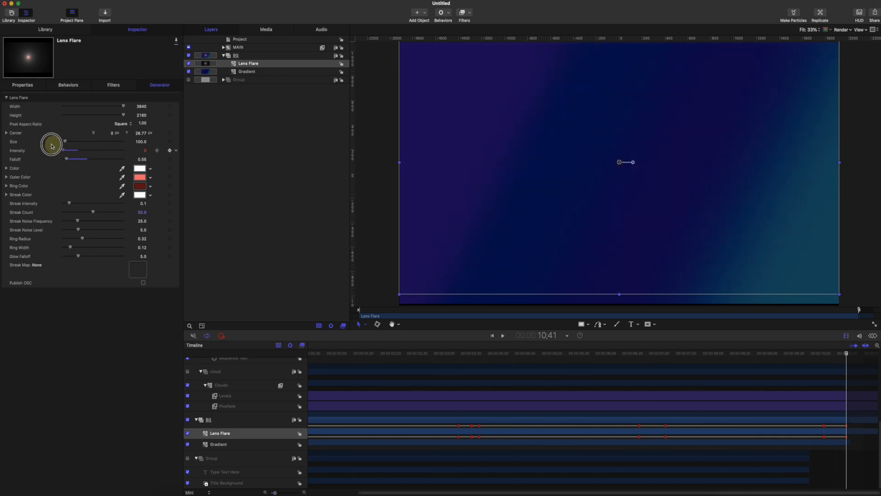
# Play the whole animation from the start with nothing selected to review the flare's intensity changes.
pyautogui.moveTo(448, 490); pyautogui.dragTo(326, 433)
pyautogui.moveTo(332, 350); pyautogui.dragTo(311, 350)
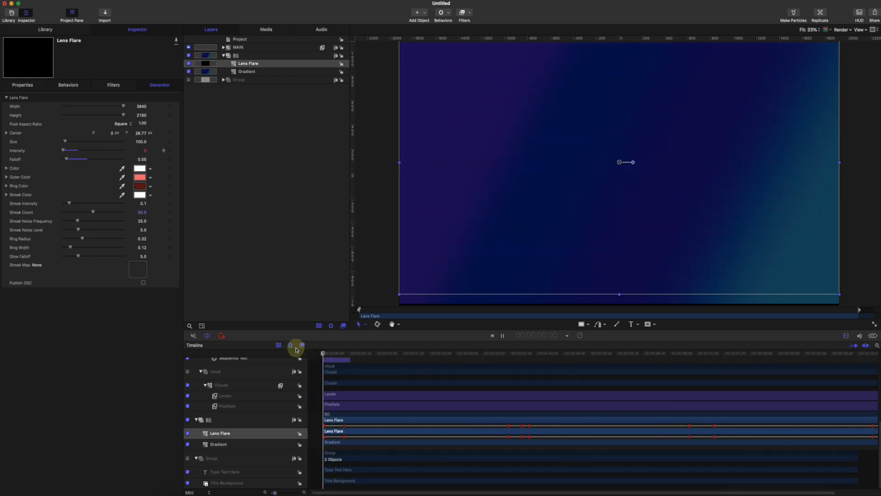
pyautogui.press('space')
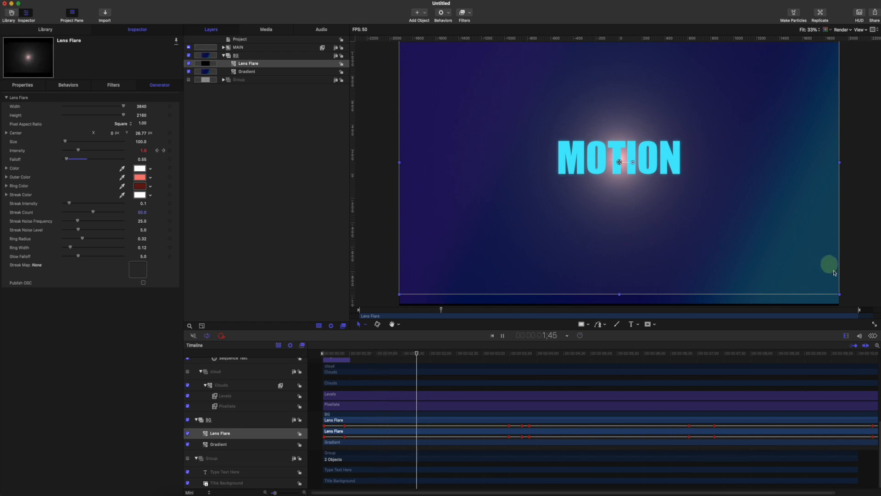
pyautogui.click(735, 306)
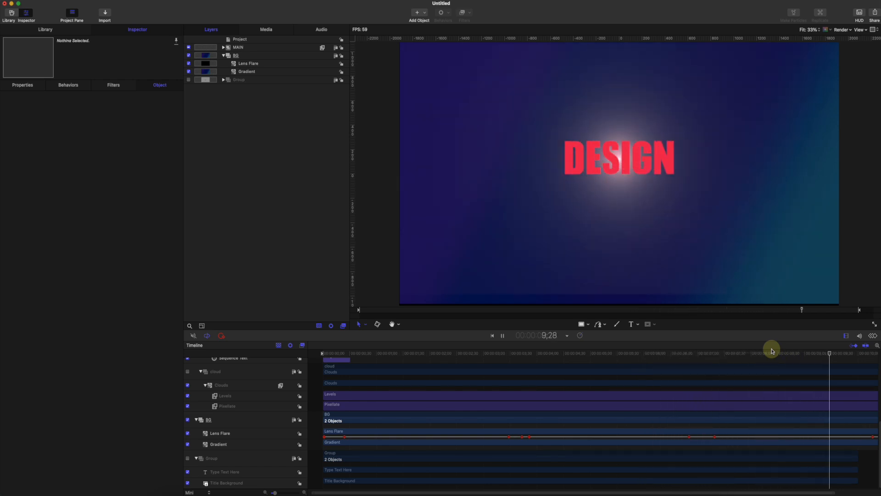
pyautogui.press('space')
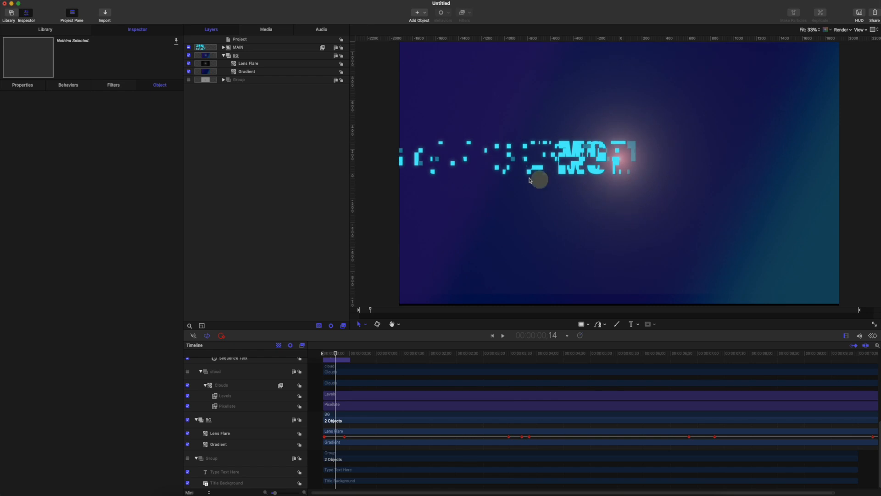
# Set the Lens Flare's Streak Intensity to about 0.09 and change its Color from white to light blue.
pyautogui.click(248, 63)
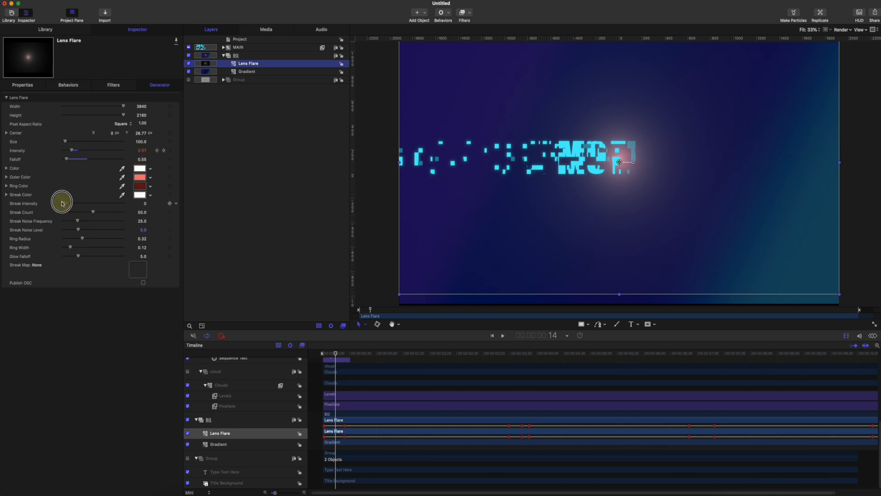
pyautogui.moveTo(57, 202); pyautogui.dragTo(69, 202)
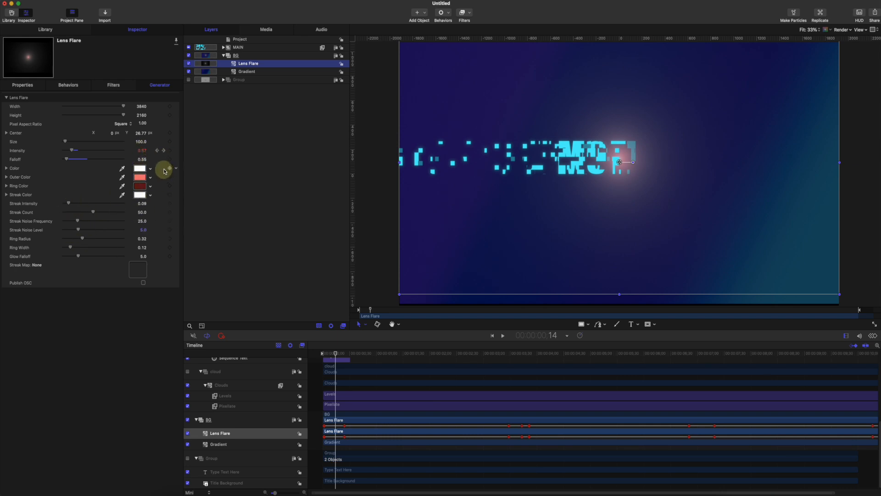
pyautogui.rightClick(143, 169)
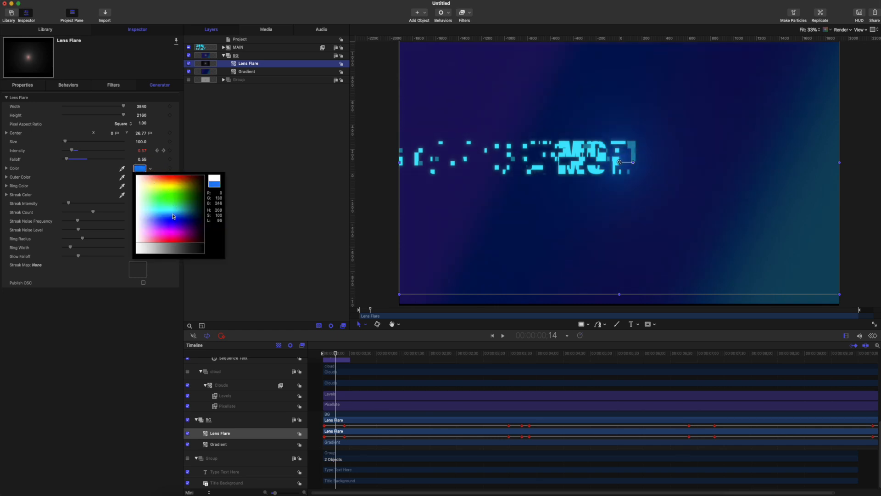
pyautogui.click(337, 308)
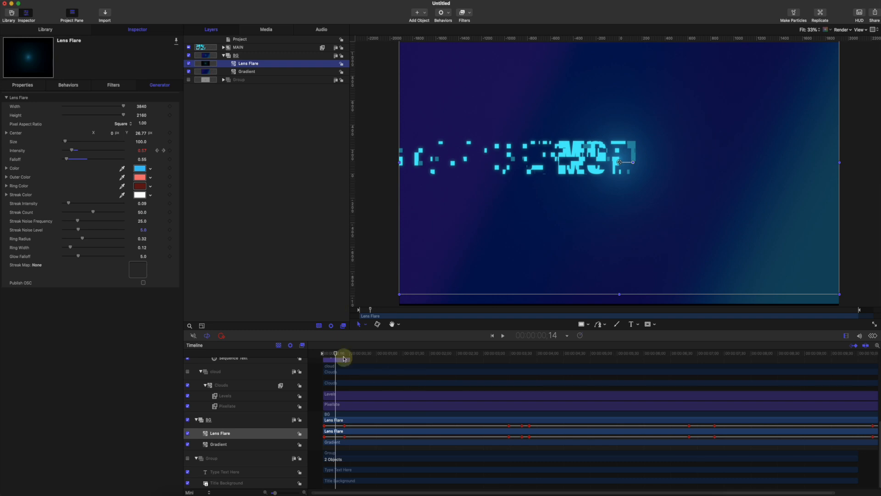
# Keyframe the Lens Flare's Color as light blue at 00:00:03;23 and as yellow at 00:00:03;41 for the CREATIVE transition.
pyautogui.moveTo(344, 358); pyautogui.dragTo(320, 358)
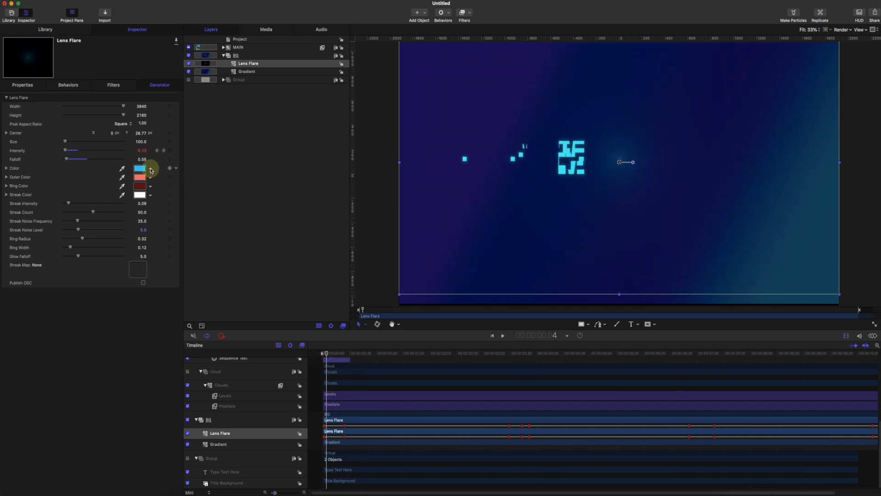
pyautogui.moveTo(340, 352); pyautogui.dragTo(503, 362)
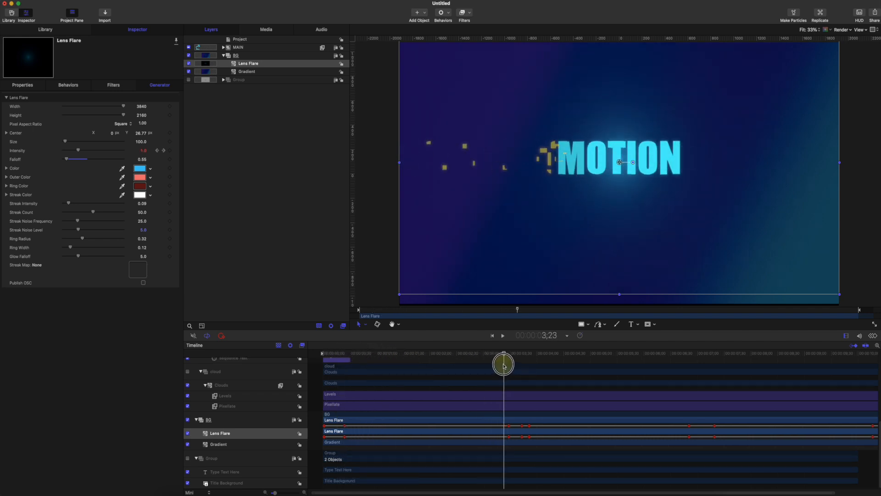
pyautogui.click(171, 169)
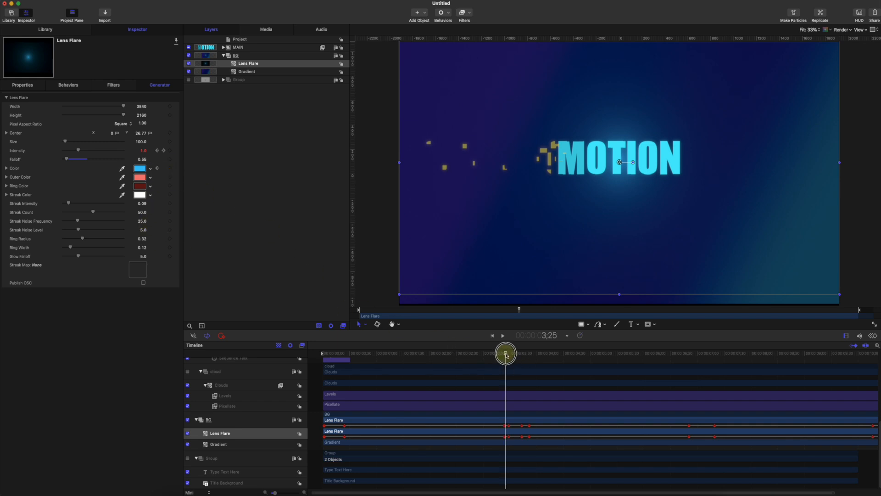
pyautogui.moveTo(505, 353); pyautogui.dragTo(520, 353)
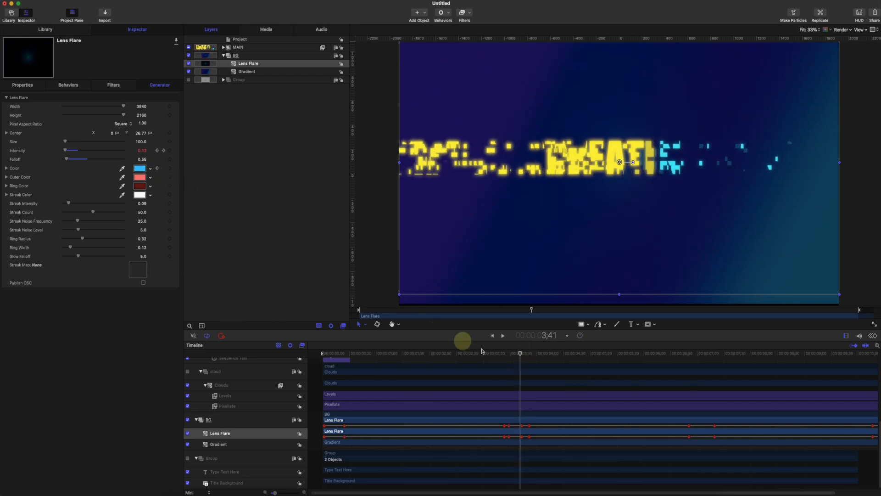
pyautogui.click(150, 170)
pyautogui.click(158, 189)
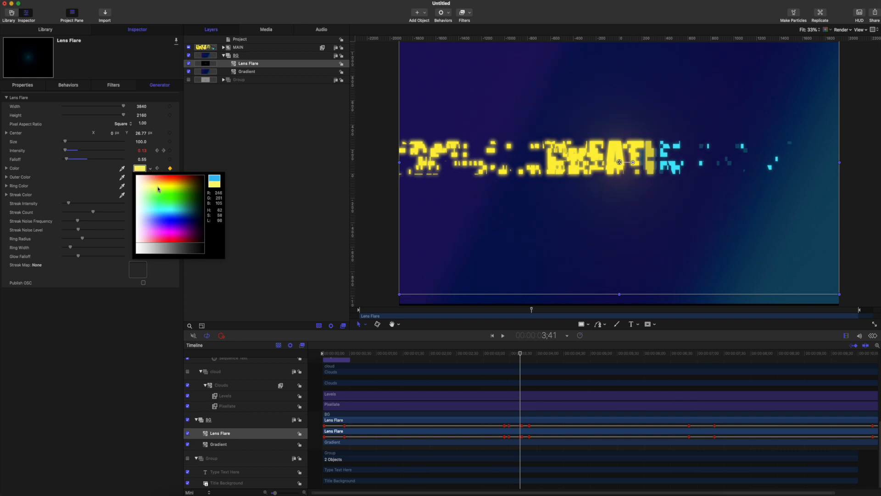
pyautogui.click(159, 187)
# Keyframe the Lens Flare's Color as yellow at 00:00:06;50 and red at 00:00:07;18, and play the animation from the start.
pyautogui.moveTo(519, 353); pyautogui.dragTo(686, 360)
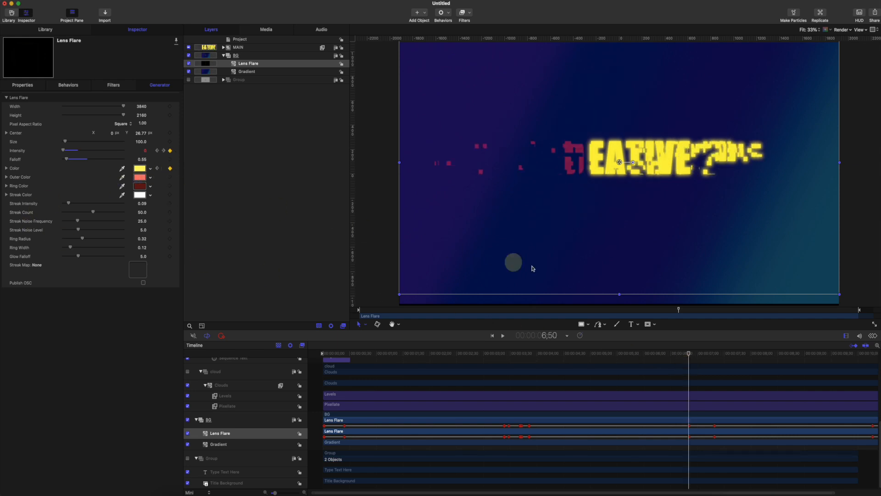
pyautogui.moveTo(690, 354); pyautogui.dragTo(715, 354)
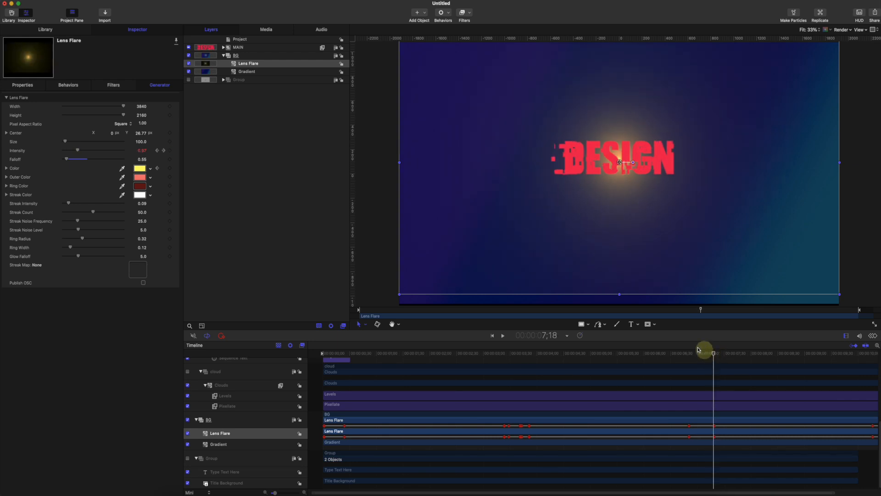
pyautogui.click(150, 169)
pyautogui.click(168, 179)
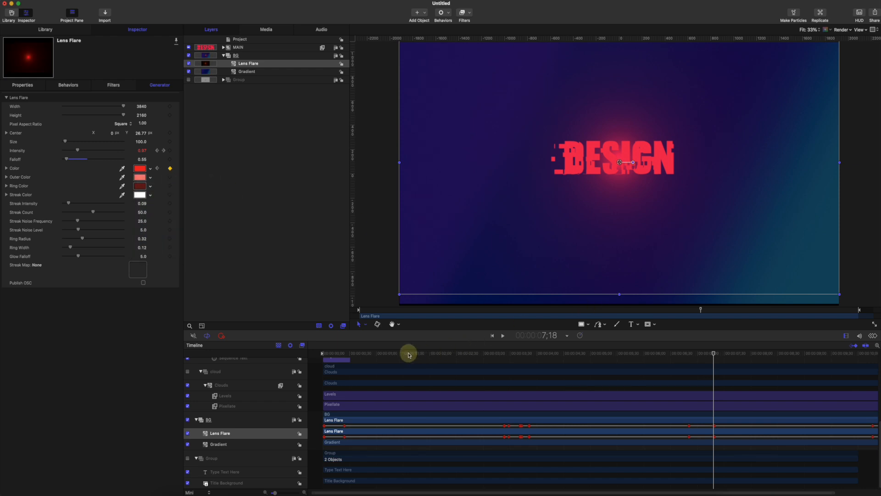
pyautogui.moveTo(407, 354); pyautogui.dragTo(290, 340)
pyautogui.press('space')
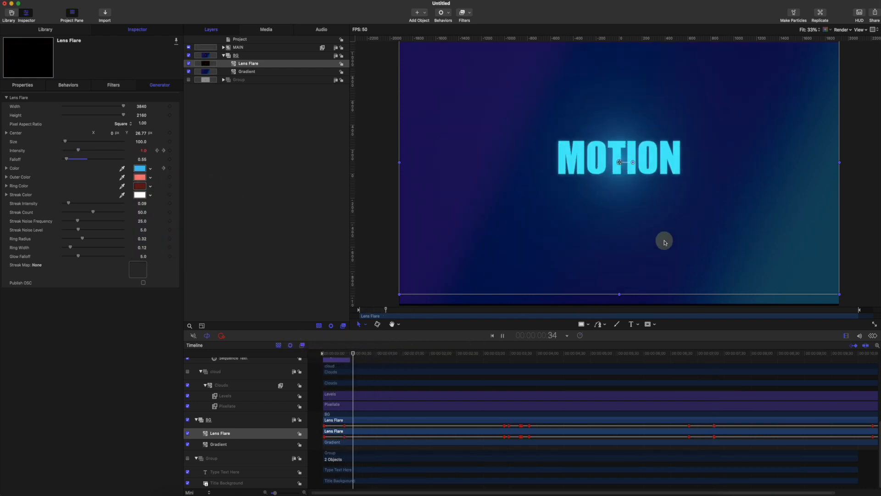
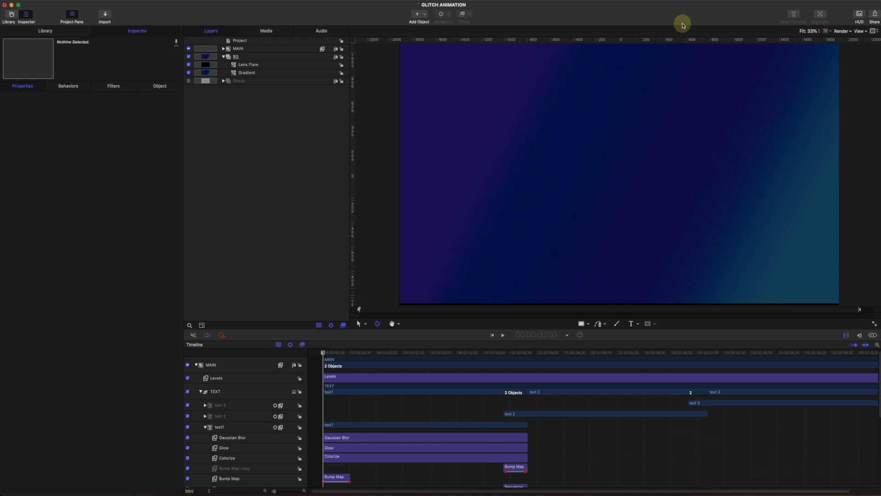
# Add a camera to the project and switch the MAIN, BG and Group layers to 3D.
pyautogui.click(291, 41)
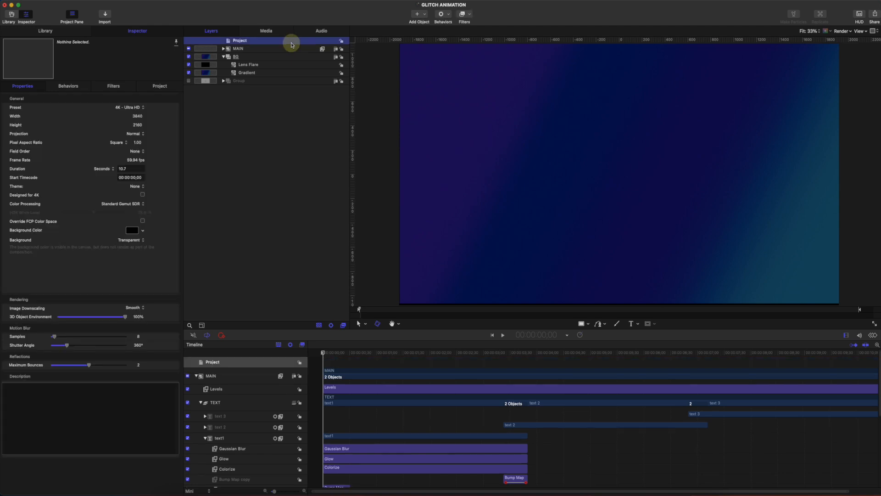
pyautogui.click(417, 14)
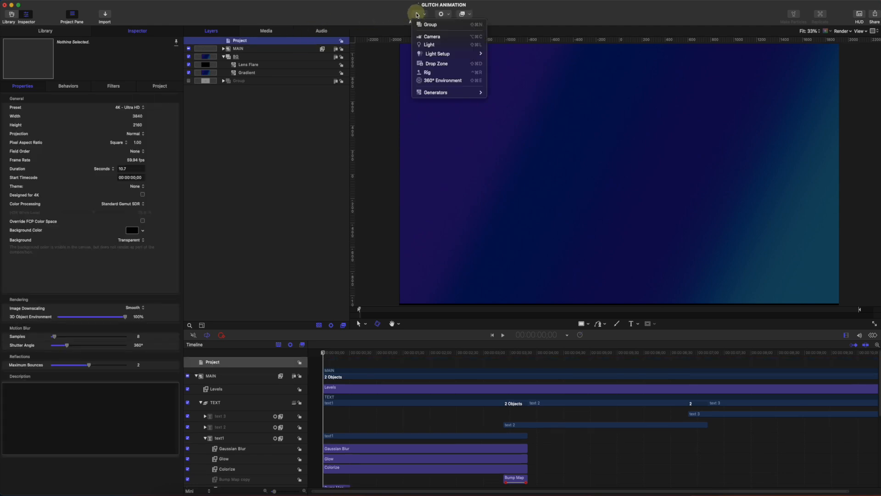
pyautogui.click(430, 37)
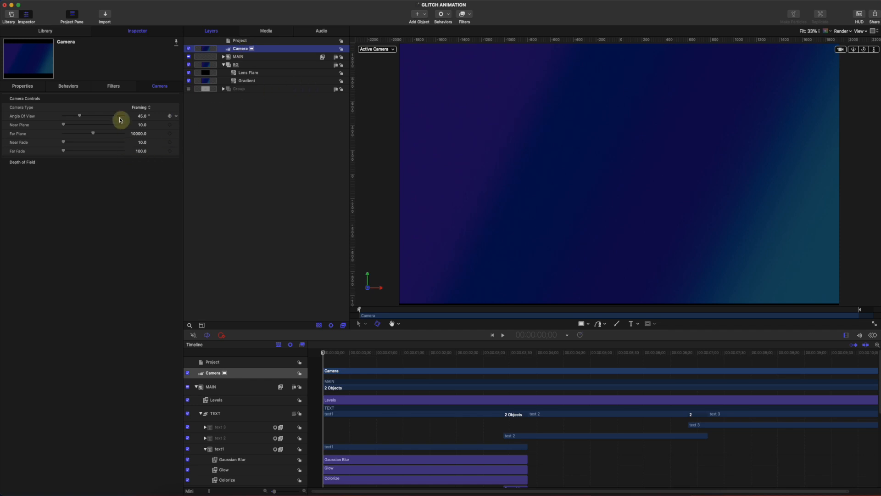
pyautogui.moveTo(326, 353); pyautogui.dragTo(462, 353)
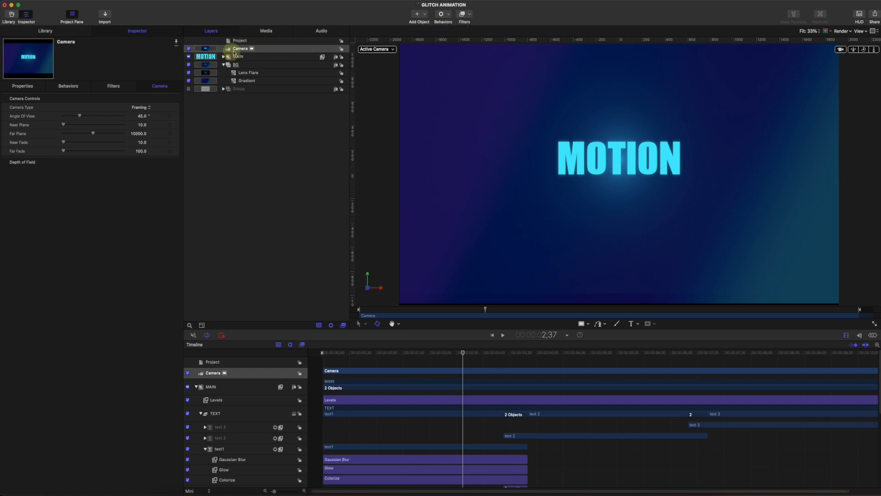
pyautogui.click(447, 16)
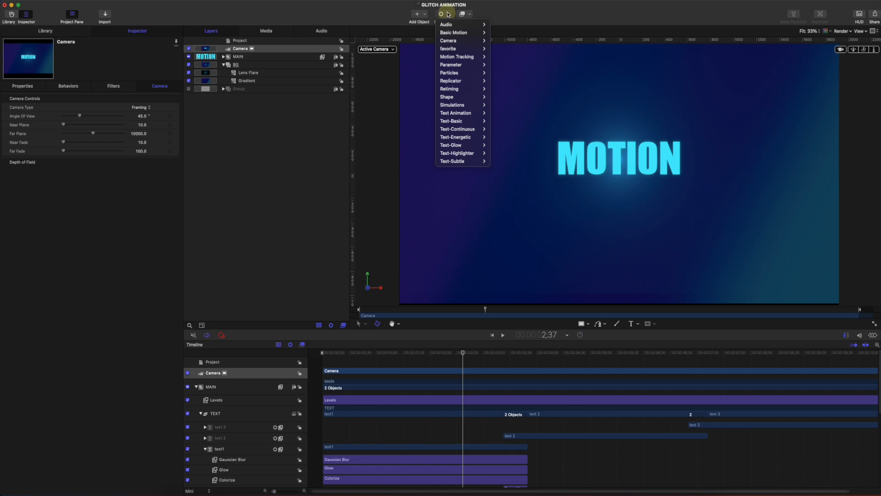
pyautogui.click(402, 55)
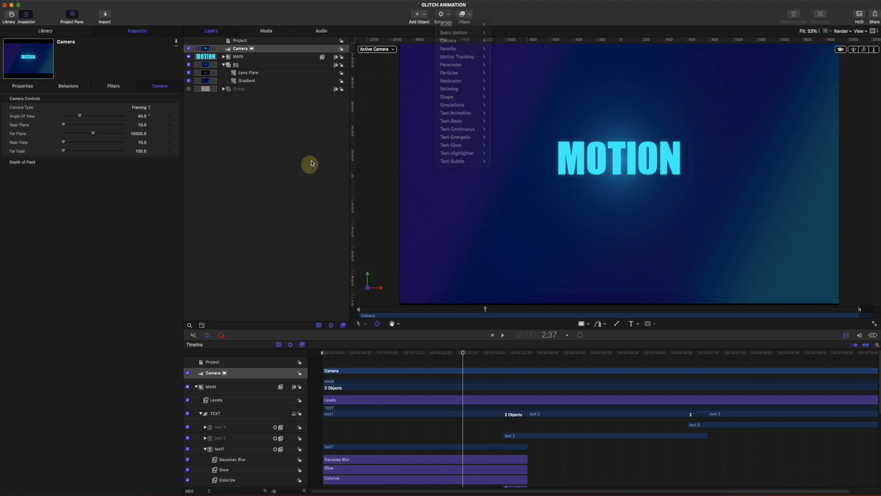
pyautogui.click(337, 57)
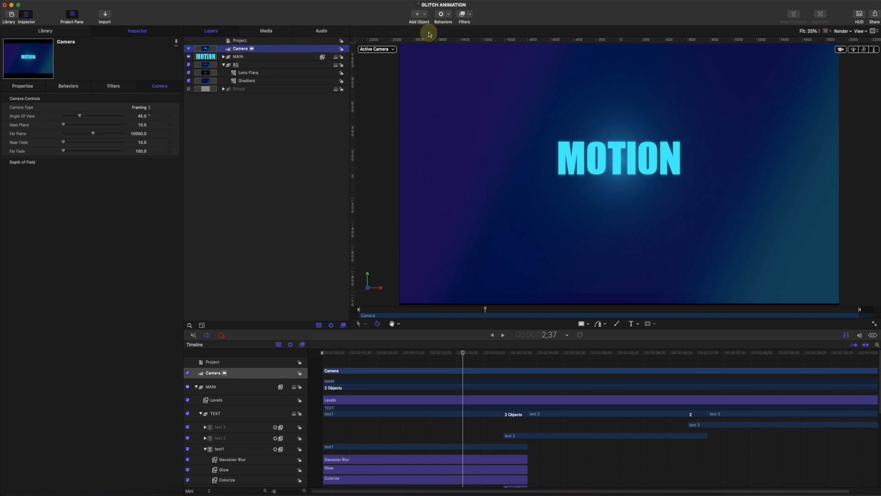
# Apply the Basic Motion Throw behavior to the Camera and set its Throw Velocity to 25.
pyautogui.click(441, 14)
pyautogui.moveTo(454, 36)
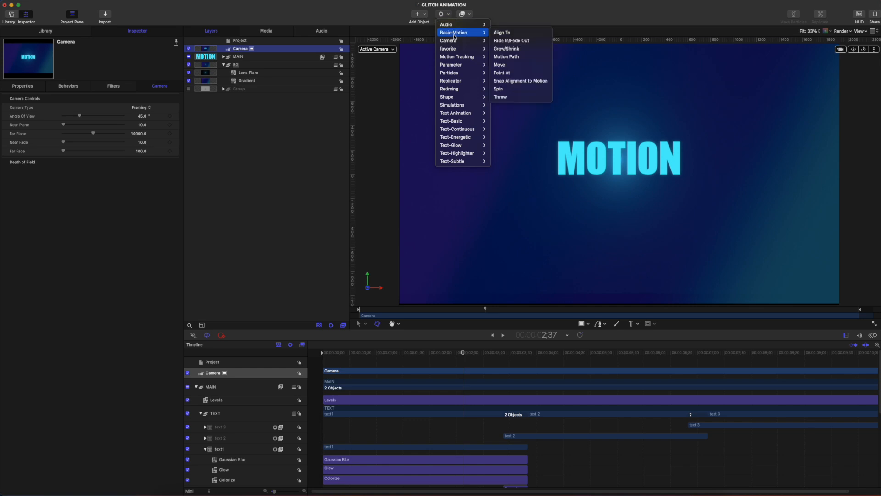
pyautogui.click(503, 97)
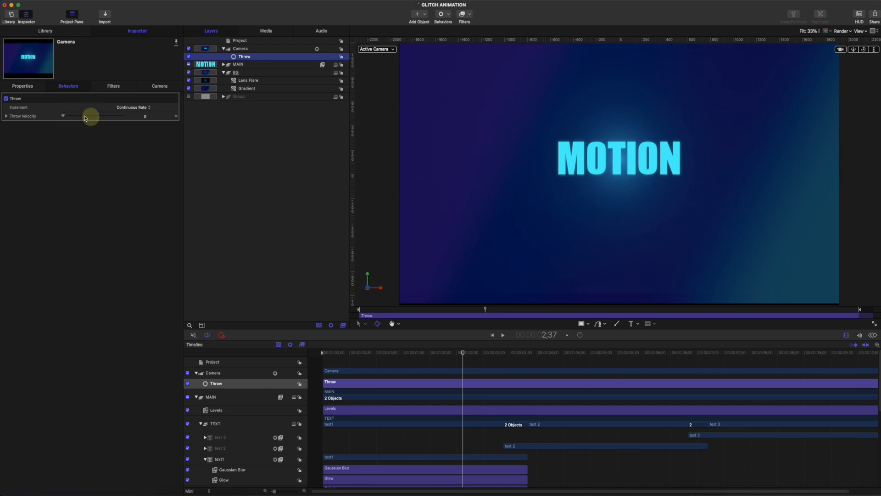
pyautogui.click(147, 118)
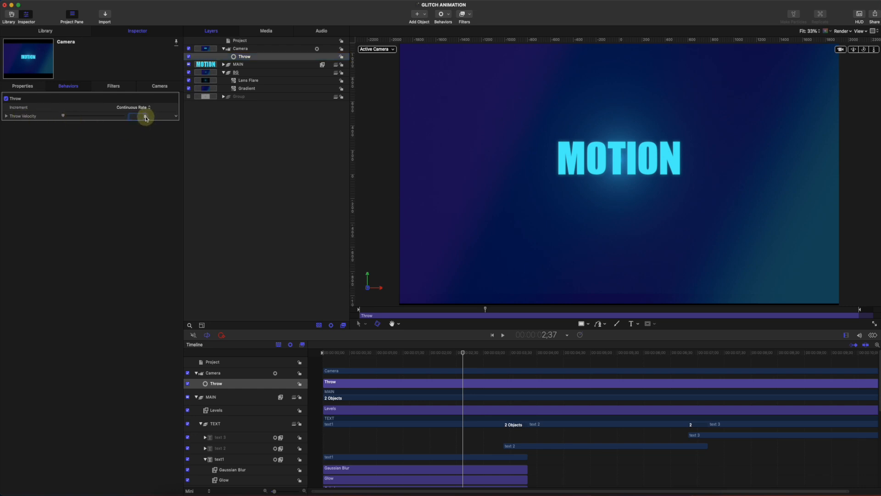
pyautogui.write('25')
pyautogui.press('Return')
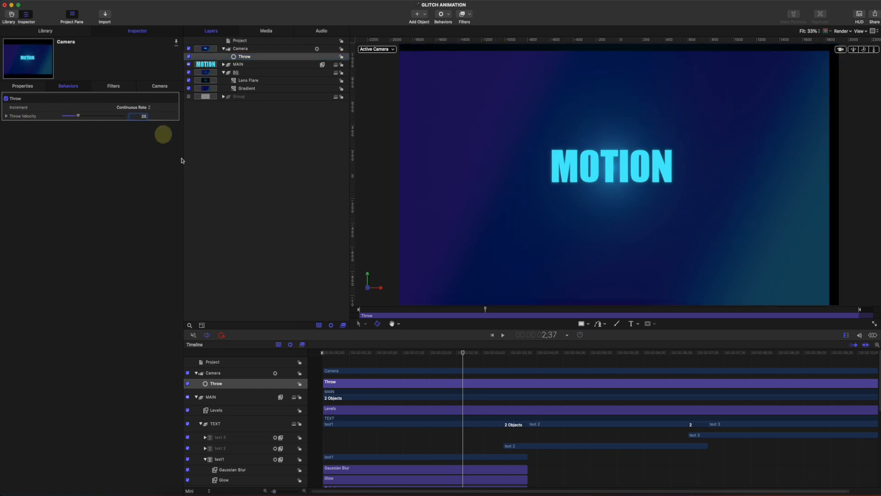
# Play the animation from the start to check the camera movement against the background's edges.
pyautogui.moveTo(374, 354); pyautogui.dragTo(314, 350)
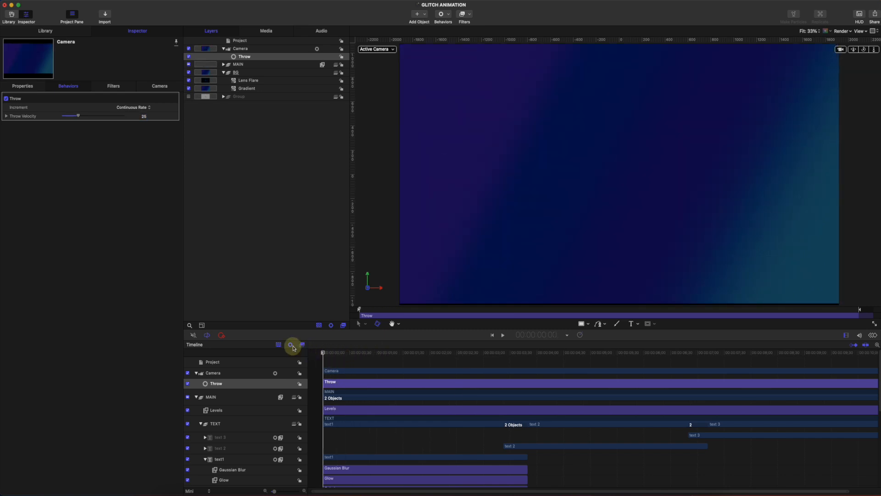
pyautogui.press('space')
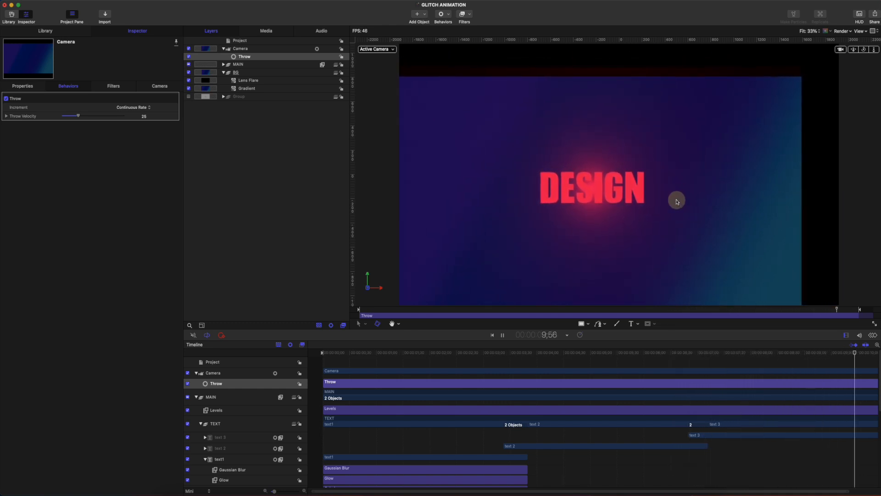
pyautogui.press('space')
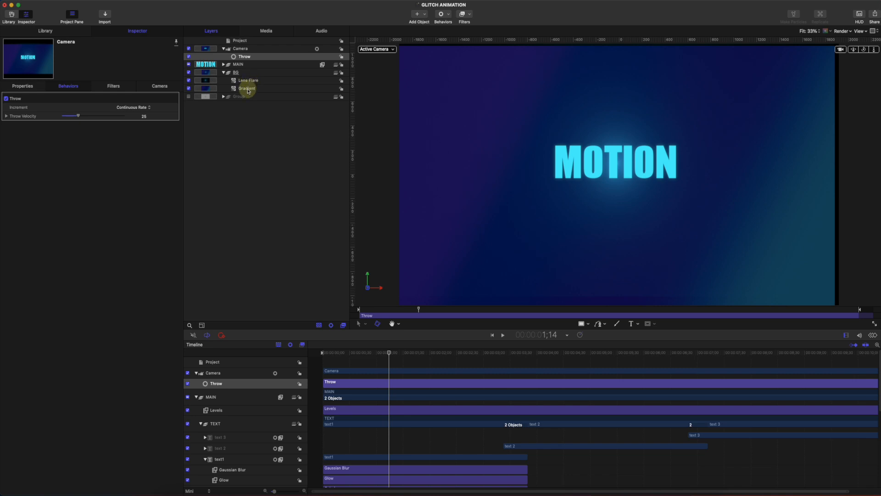
# Scale the Gradient background up to 130% so that it fills the frame during the camera move.
pyautogui.click(248, 89)
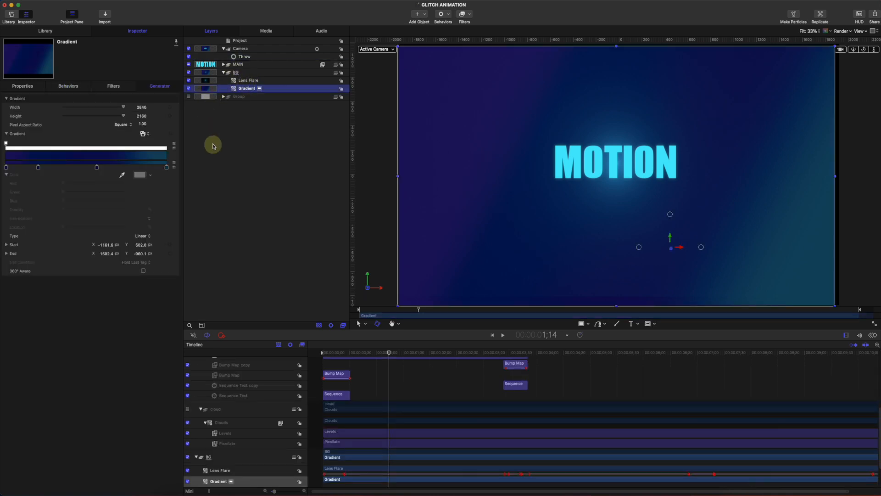
pyautogui.click(20, 86)
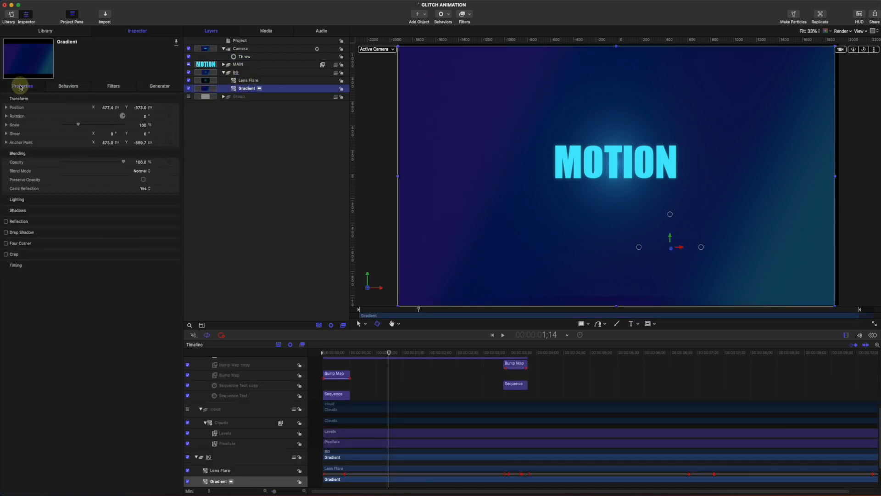
pyautogui.moveTo(79, 127); pyautogui.dragTo(81, 127)
pyautogui.click(140, 125)
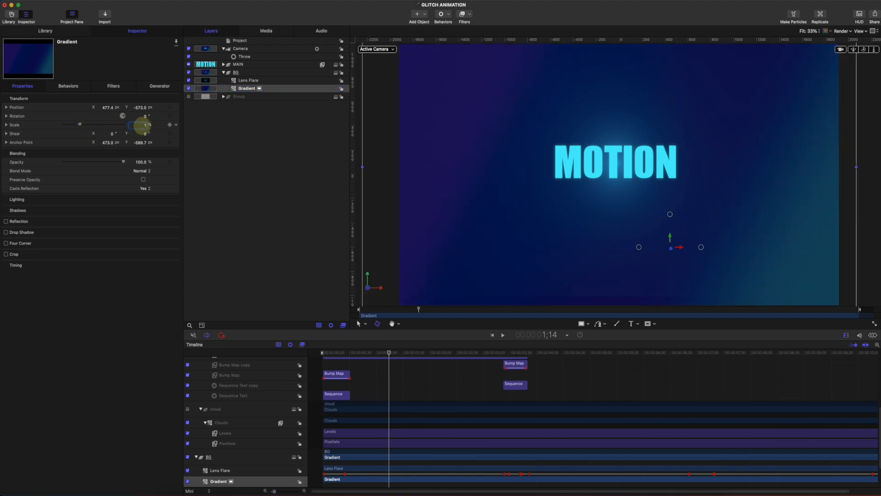
pyautogui.press('Return')
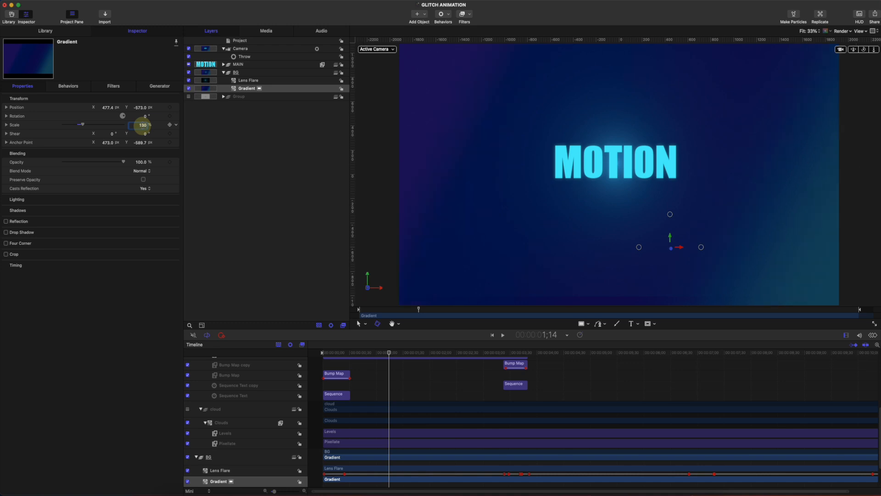
# Play the animation from the start with the camera's Throw behavior selected to review the enlarged background's coverage.
pyautogui.moveTo(474, 356); pyautogui.dragTo(322, 335)
pyautogui.click(242, 57)
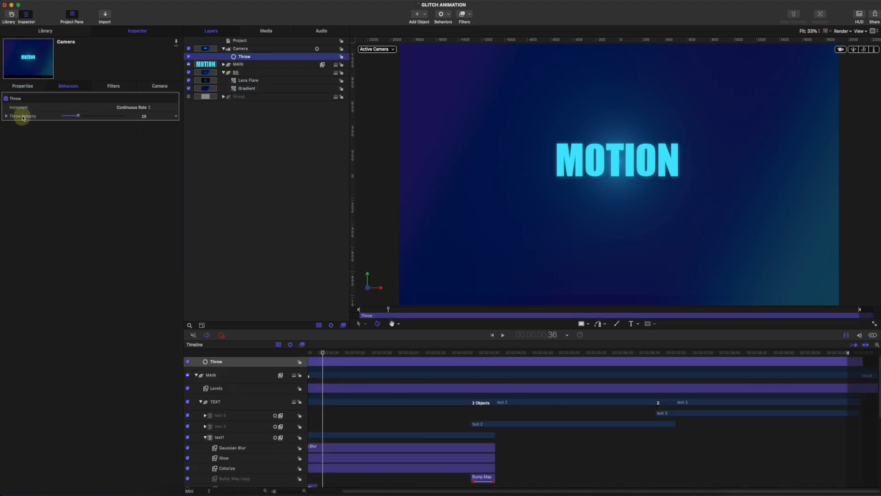
pyautogui.moveTo(487, 361); pyautogui.dragTo(286, 344)
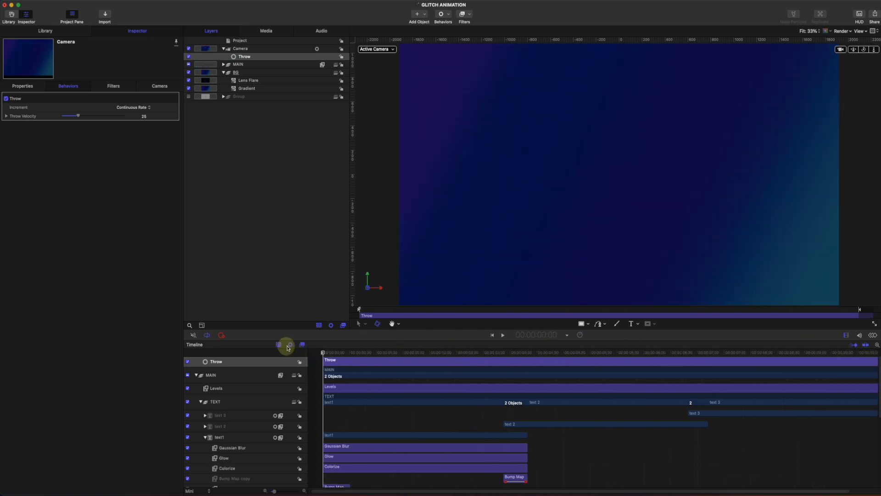
pyautogui.press('space')
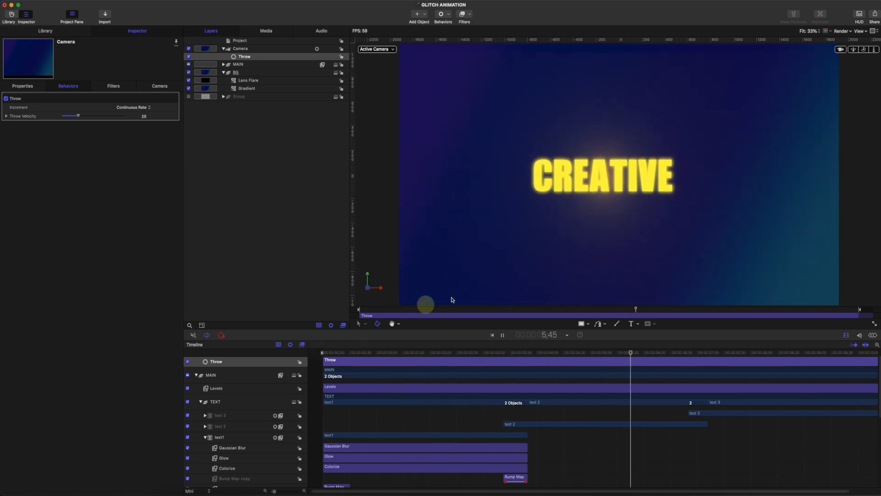
# Change the Increment of the Camera's Throw behavior to Ramp to Final Value.
pyautogui.click(6, 117)
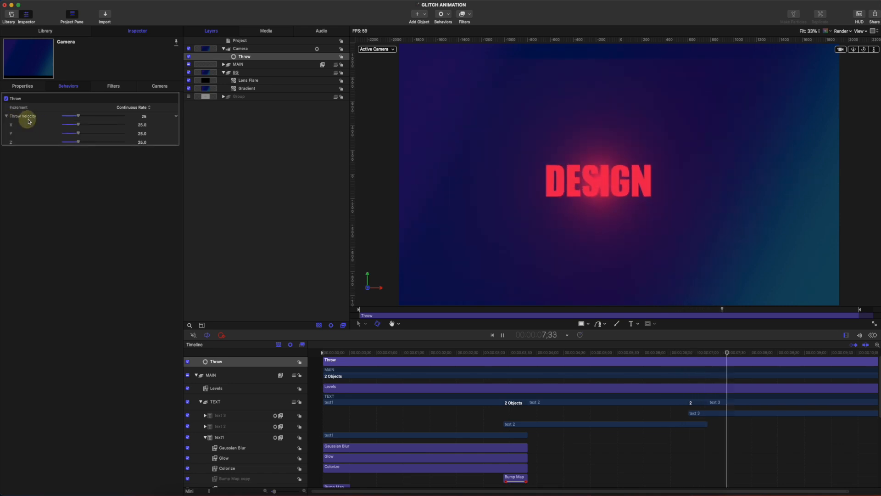
pyautogui.click(136, 108)
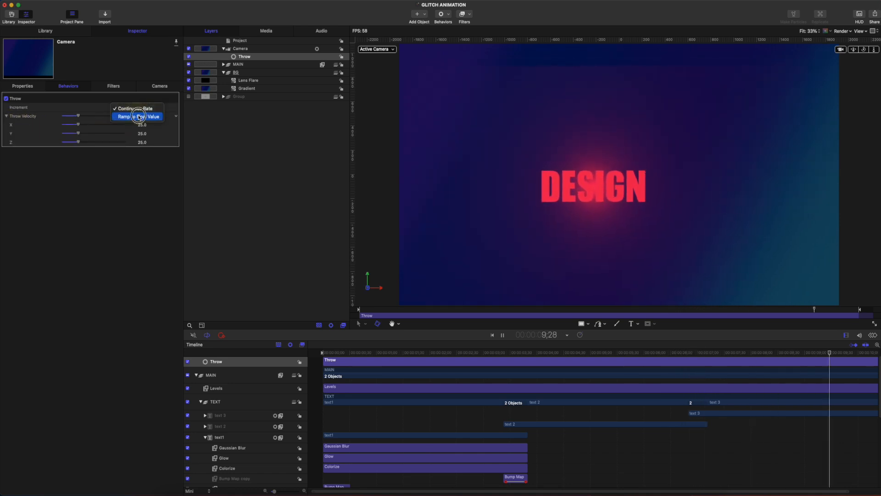
pyautogui.click(138, 117)
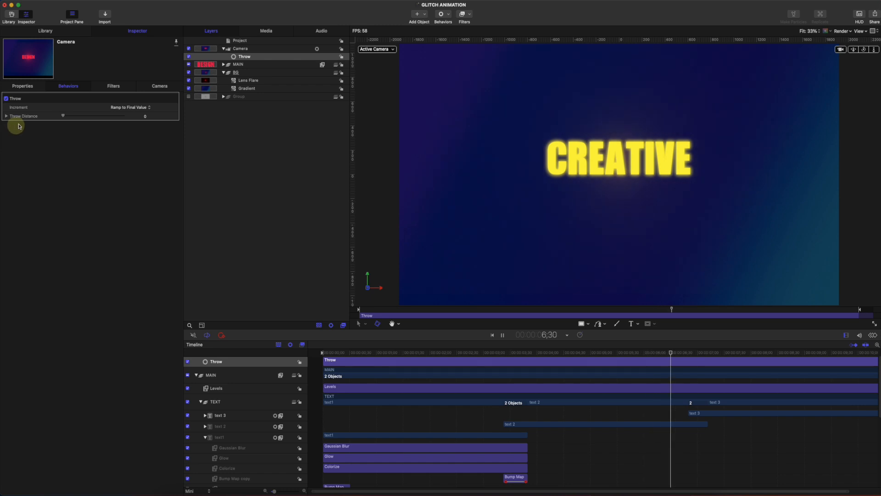
# Set the Camera's Throw Distance to 18 on the X, Y and Z axes and play the animation to check the movement.
pyautogui.click(5, 118)
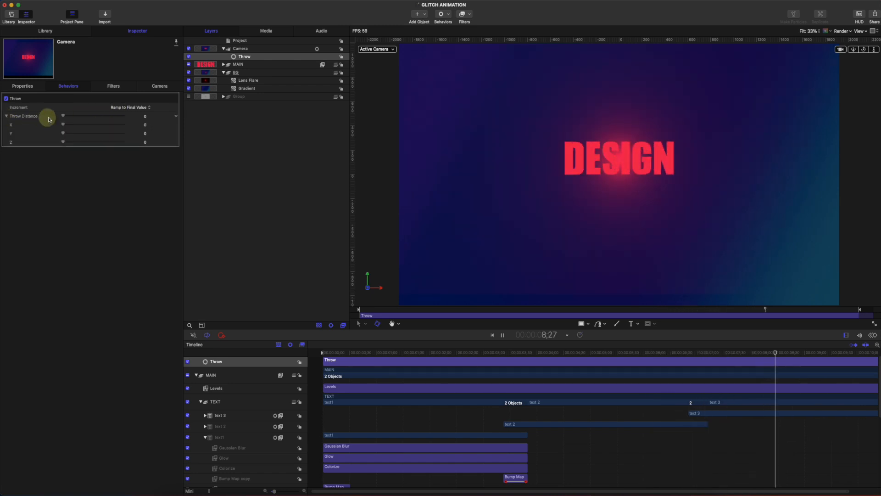
pyautogui.moveTo(63, 116); pyautogui.dragTo(73, 118)
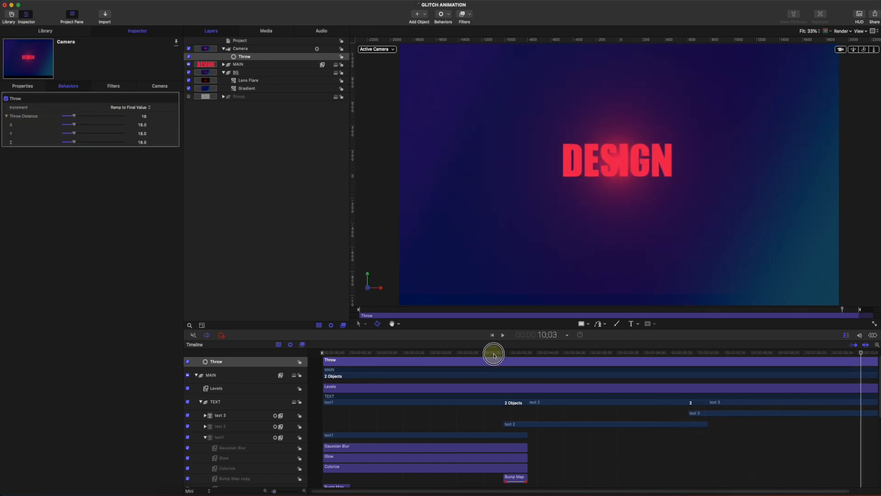
pyautogui.moveTo(494, 350); pyautogui.dragTo(876, 341)
pyautogui.press('space')
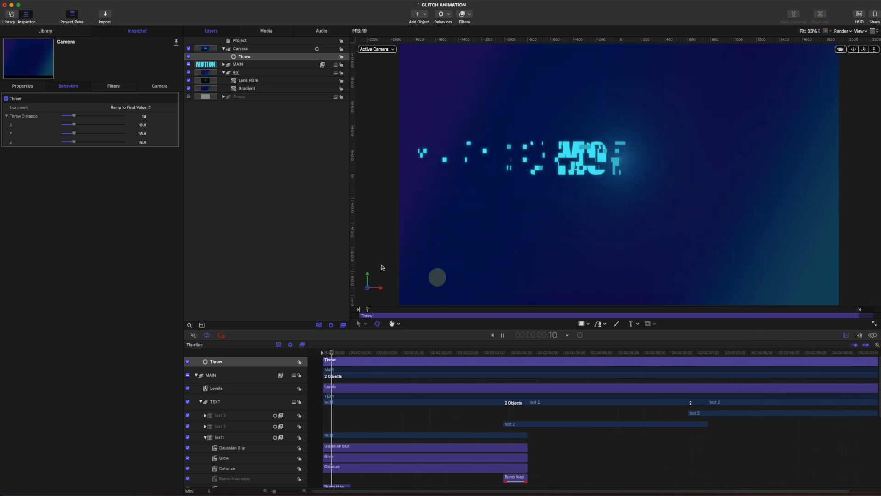